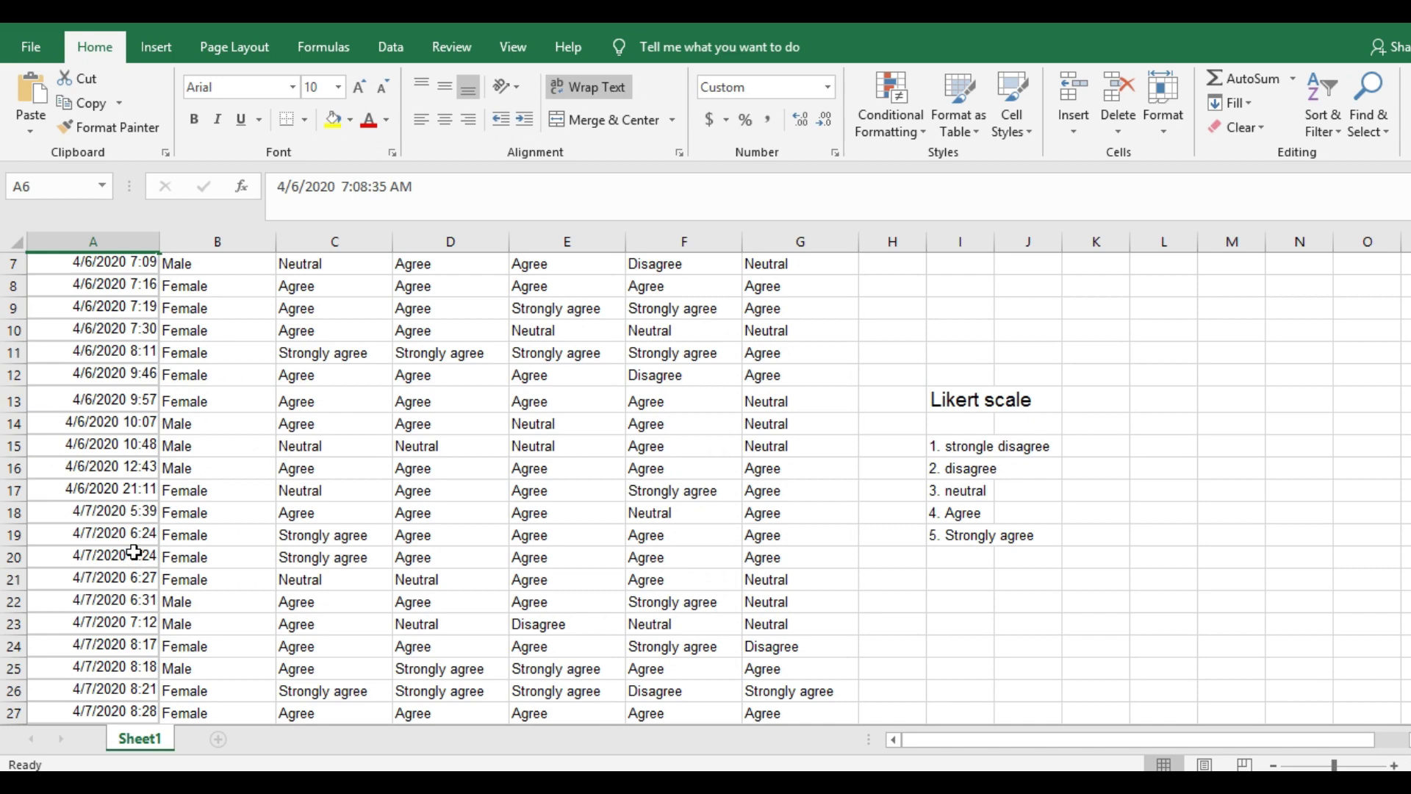
- Examine the response timestamps in column A and the Gender heading and answers in column B
{"action": "left_click", "coordinate": [135, 552]}
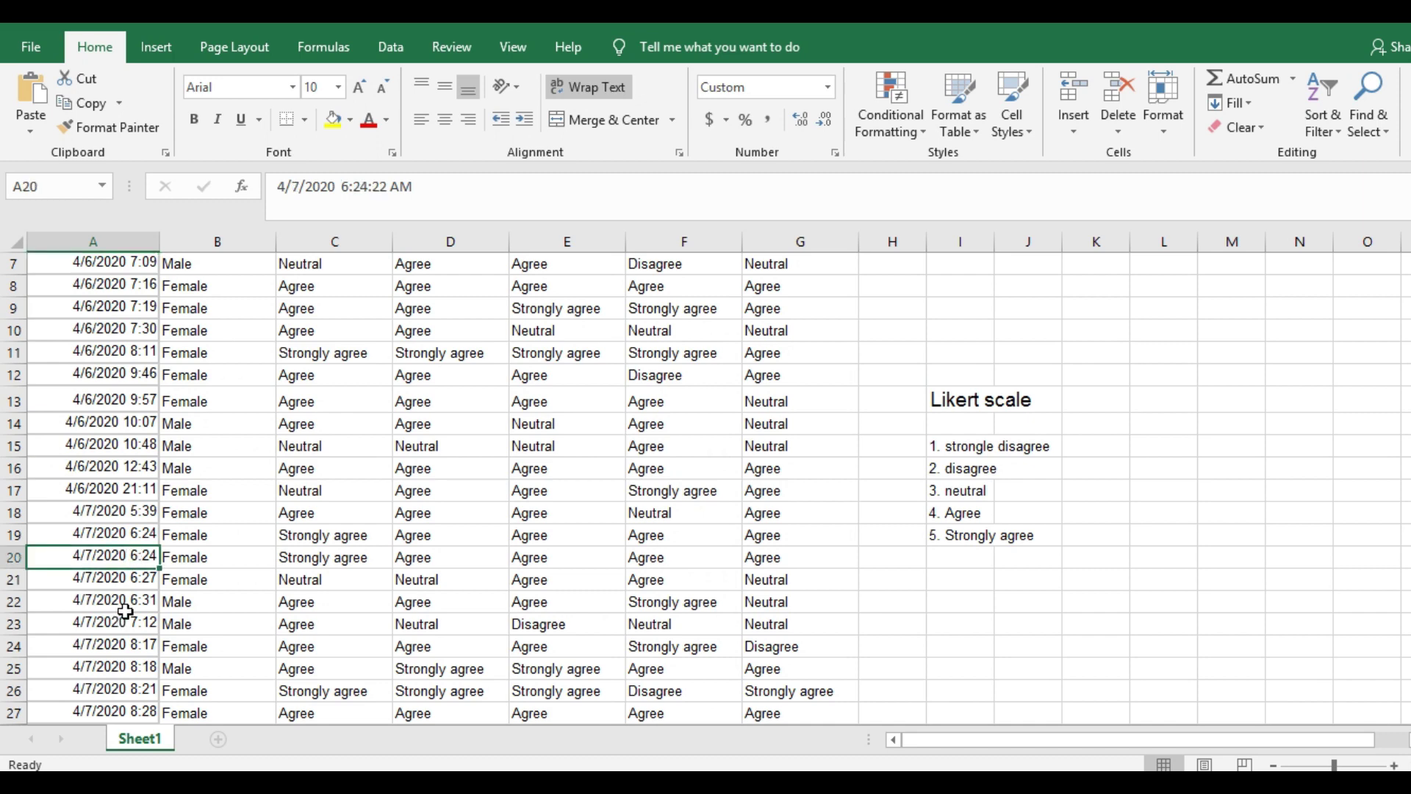
{"action": "left_click", "coordinate": [125, 609]}
{"action": "left_click", "coordinate": [117, 626]}
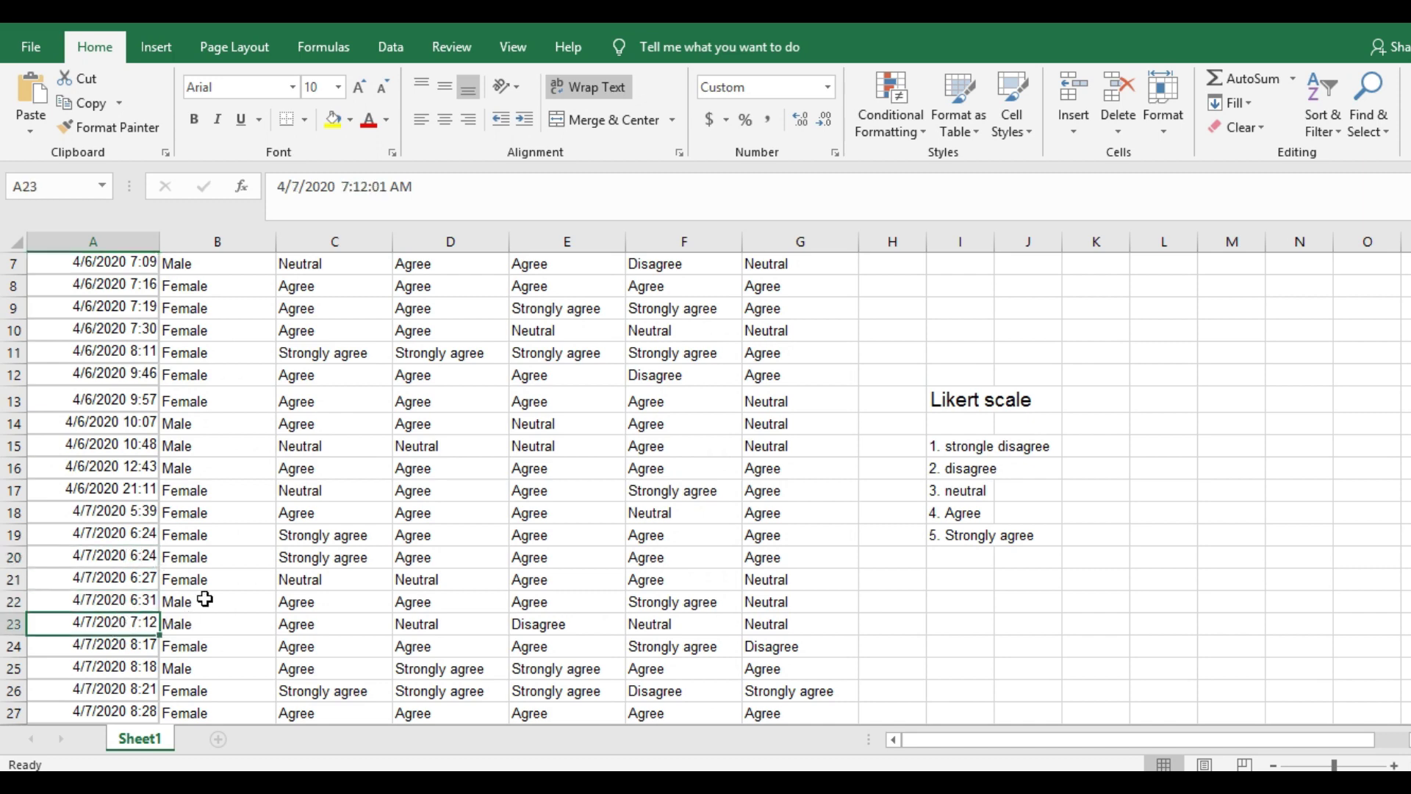
{"action": "scroll", "coordinate": [205, 599], "scroll_direction": "up", "scroll_amount": 2}
{"action": "left_click", "coordinate": [227, 479]}
{"action": "scroll", "coordinate": [197, 554], "scroll_direction": "down", "scroll_amount": 2}
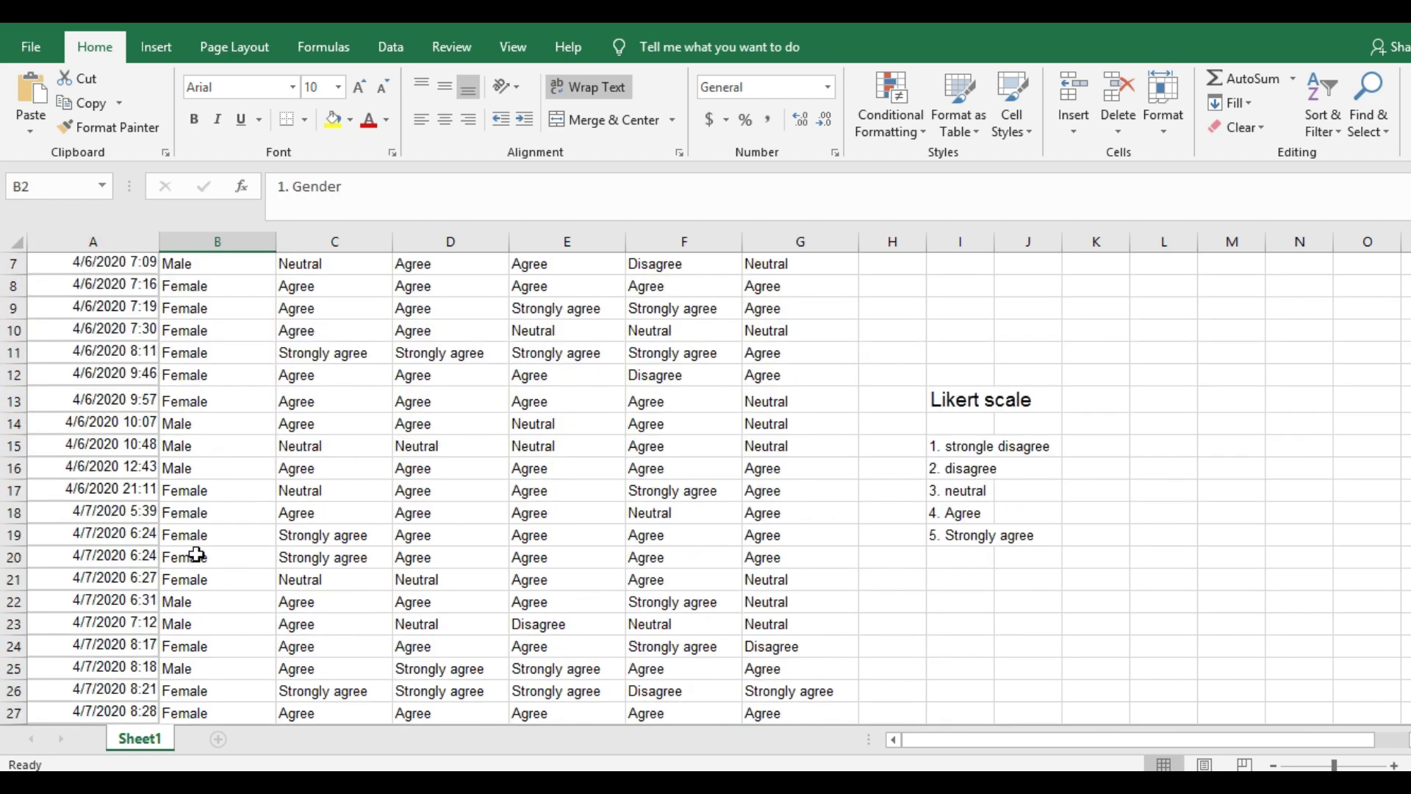
{"action": "scroll", "coordinate": [308, 599], "scroll_direction": "up", "scroll_amount": 2}
- Examine the question 2 heading about teaching new contents online and its answers down column C
{"action": "left_click", "coordinate": [350, 449]}
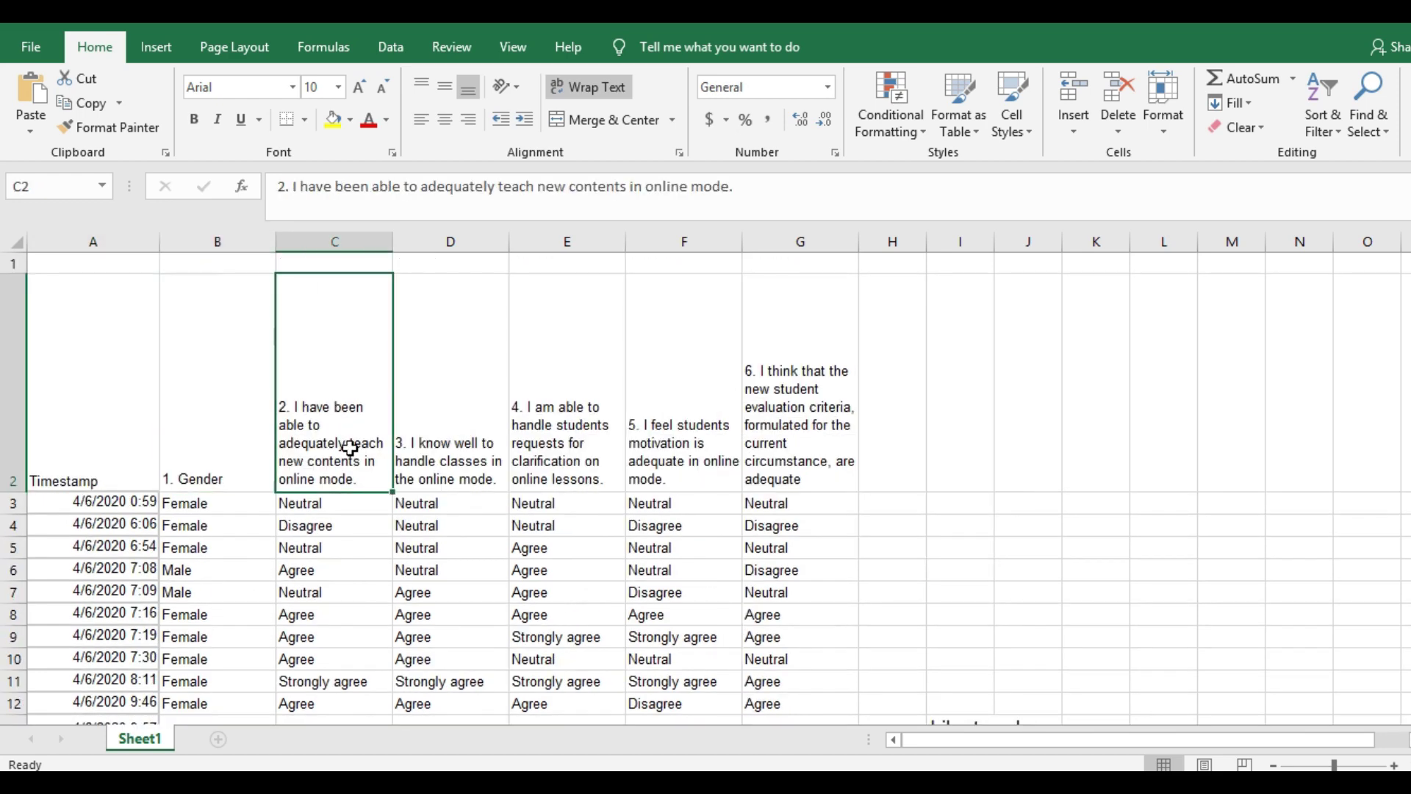
{"action": "left_click", "coordinate": [324, 544]}
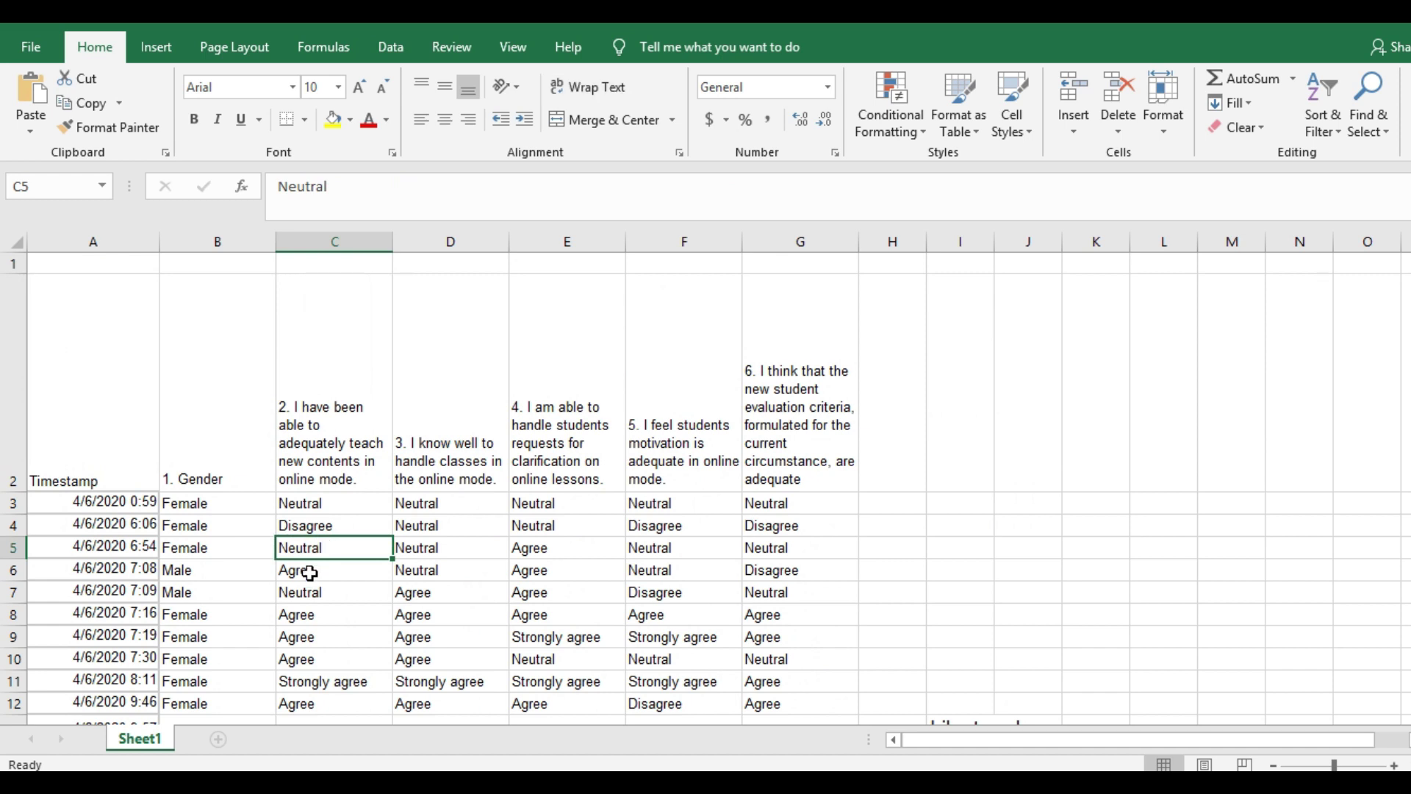
{"action": "left_click", "coordinate": [352, 527]}
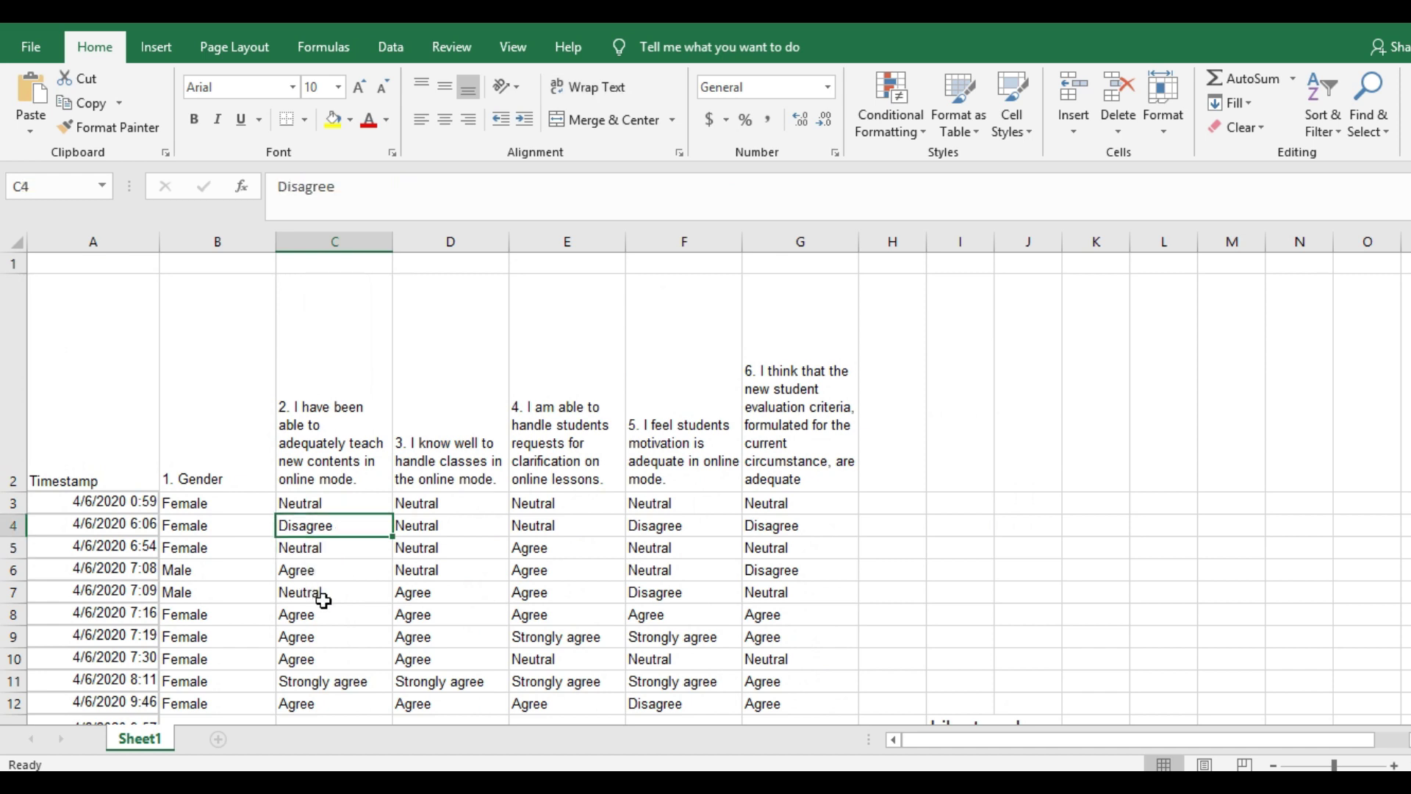
{"action": "left_click", "coordinate": [352, 574]}
{"action": "left_click", "coordinate": [325, 676]}
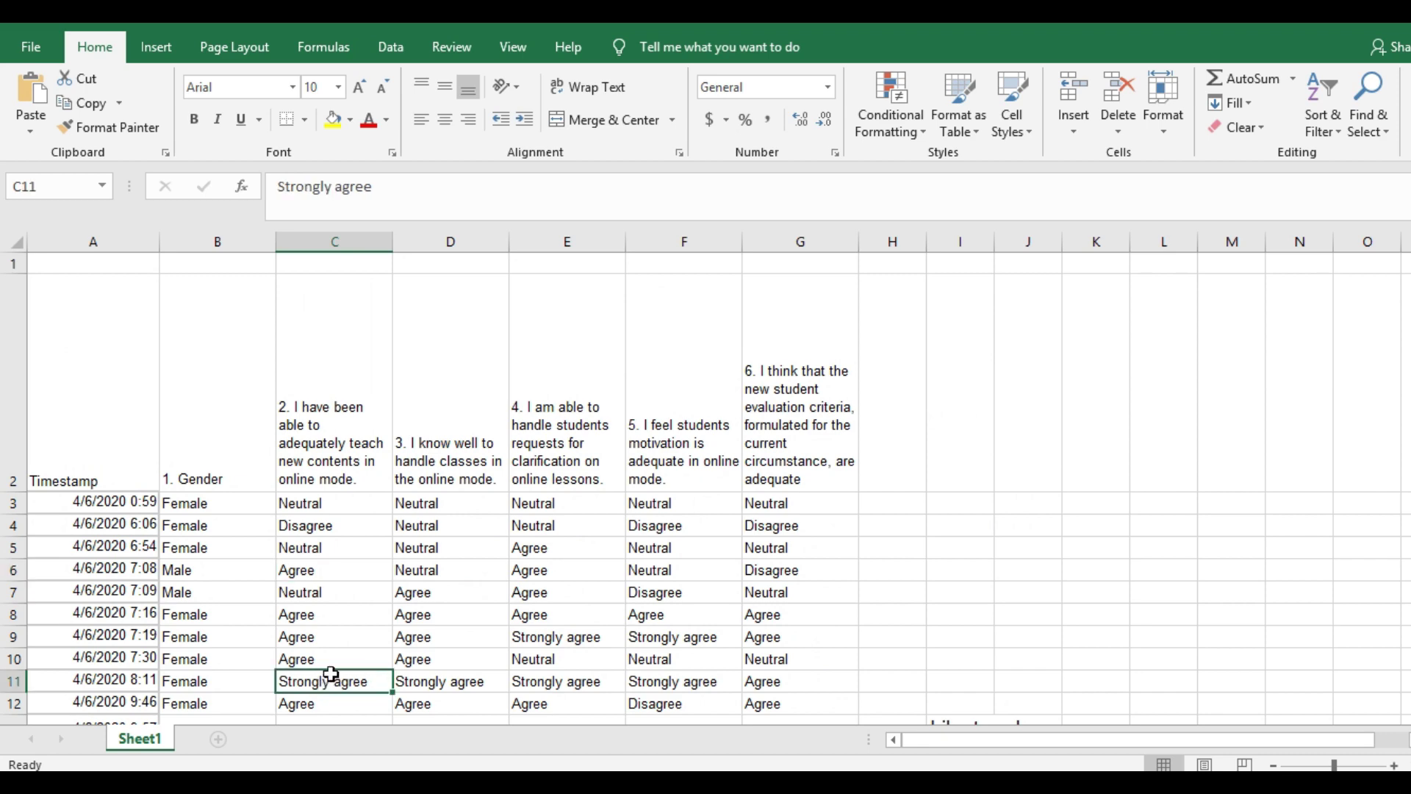
{"action": "scroll", "coordinate": [332, 673], "scroll_direction": "down", "scroll_amount": 3}
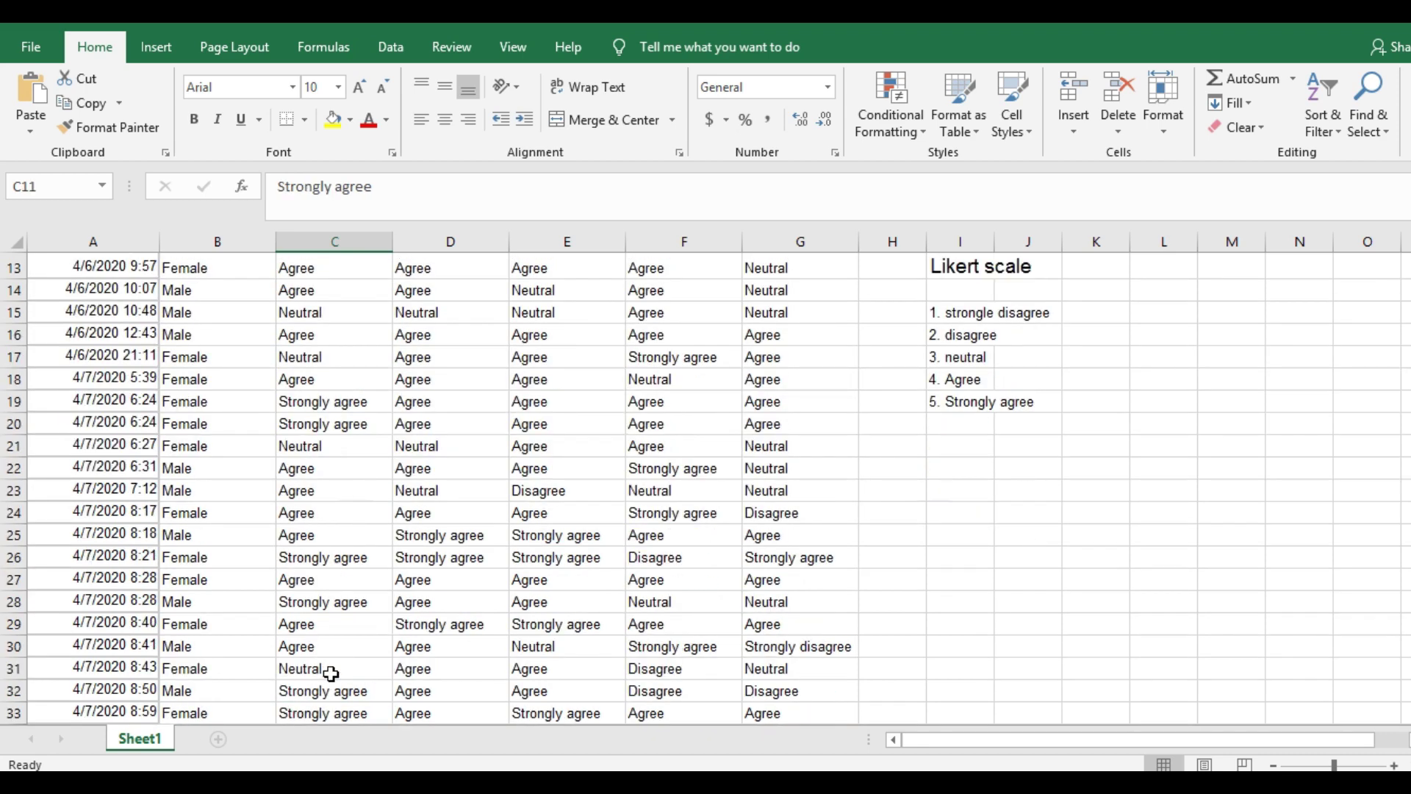
{"action": "scroll", "coordinate": [332, 668], "scroll_direction": "down", "scroll_amount": 5}
{"action": "scroll", "coordinate": [331, 659], "scroll_direction": "up", "scroll_amount": 3}
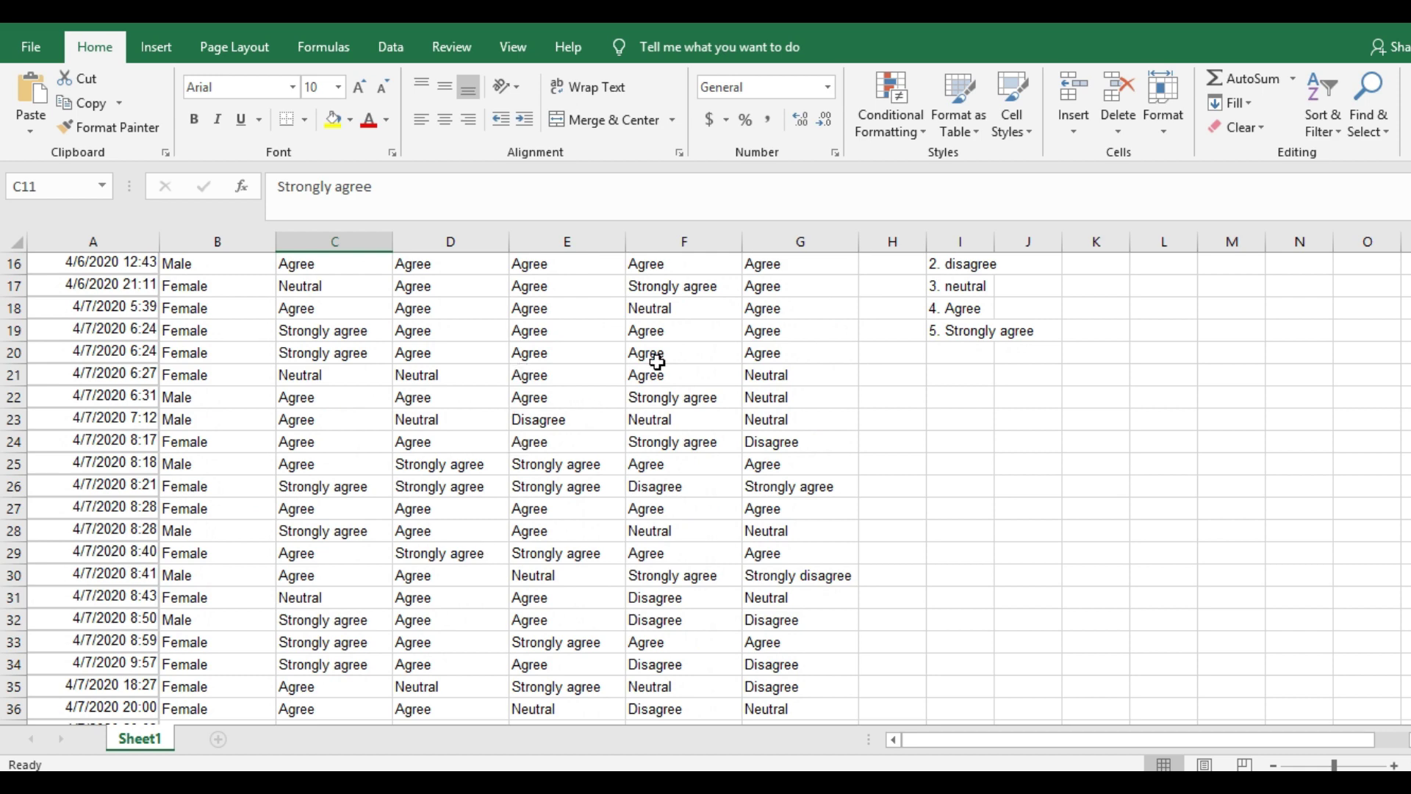
{"action": "scroll", "coordinate": [349, 442], "scroll_direction": "up", "scroll_amount": 2}
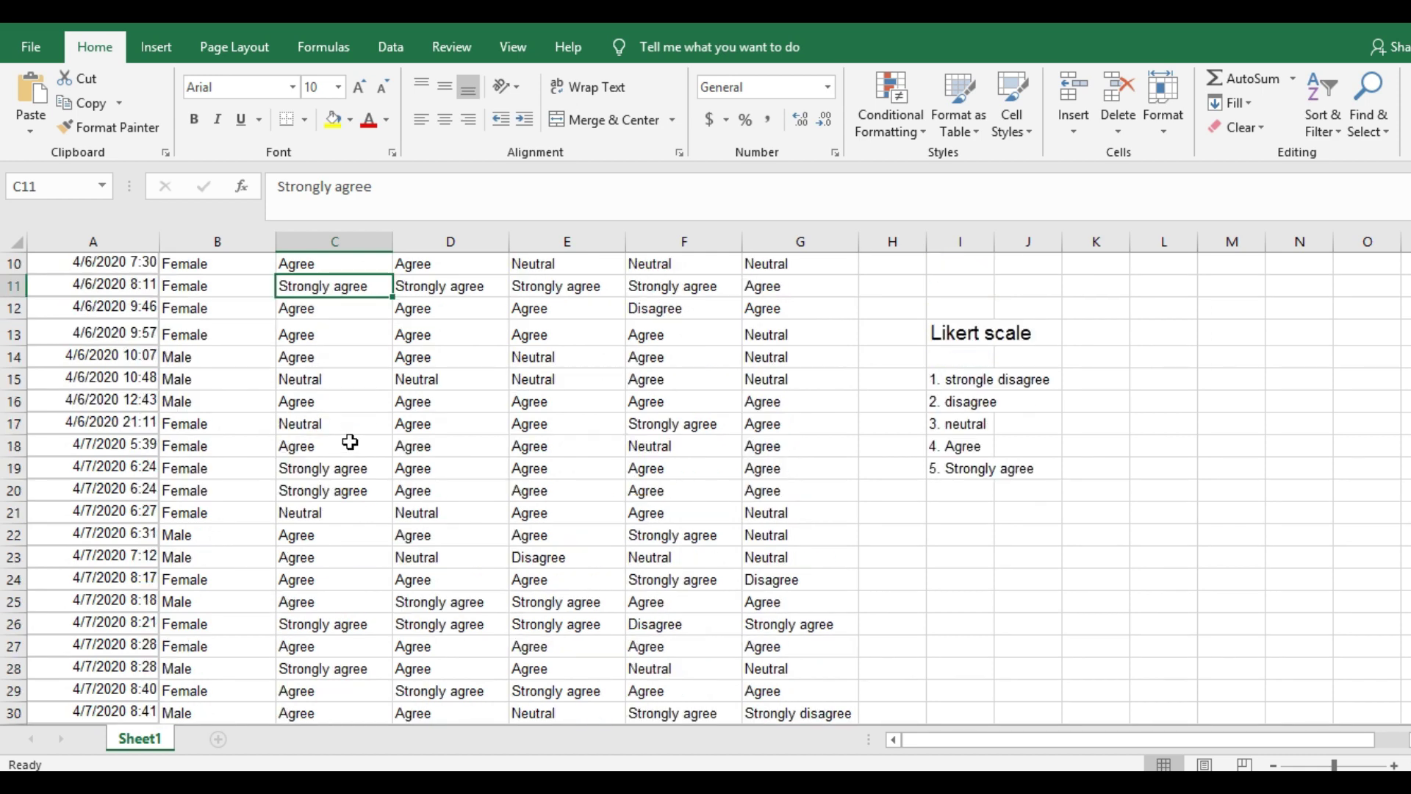
{"action": "scroll", "coordinate": [349, 441], "scroll_direction": "up", "scroll_amount": 3}
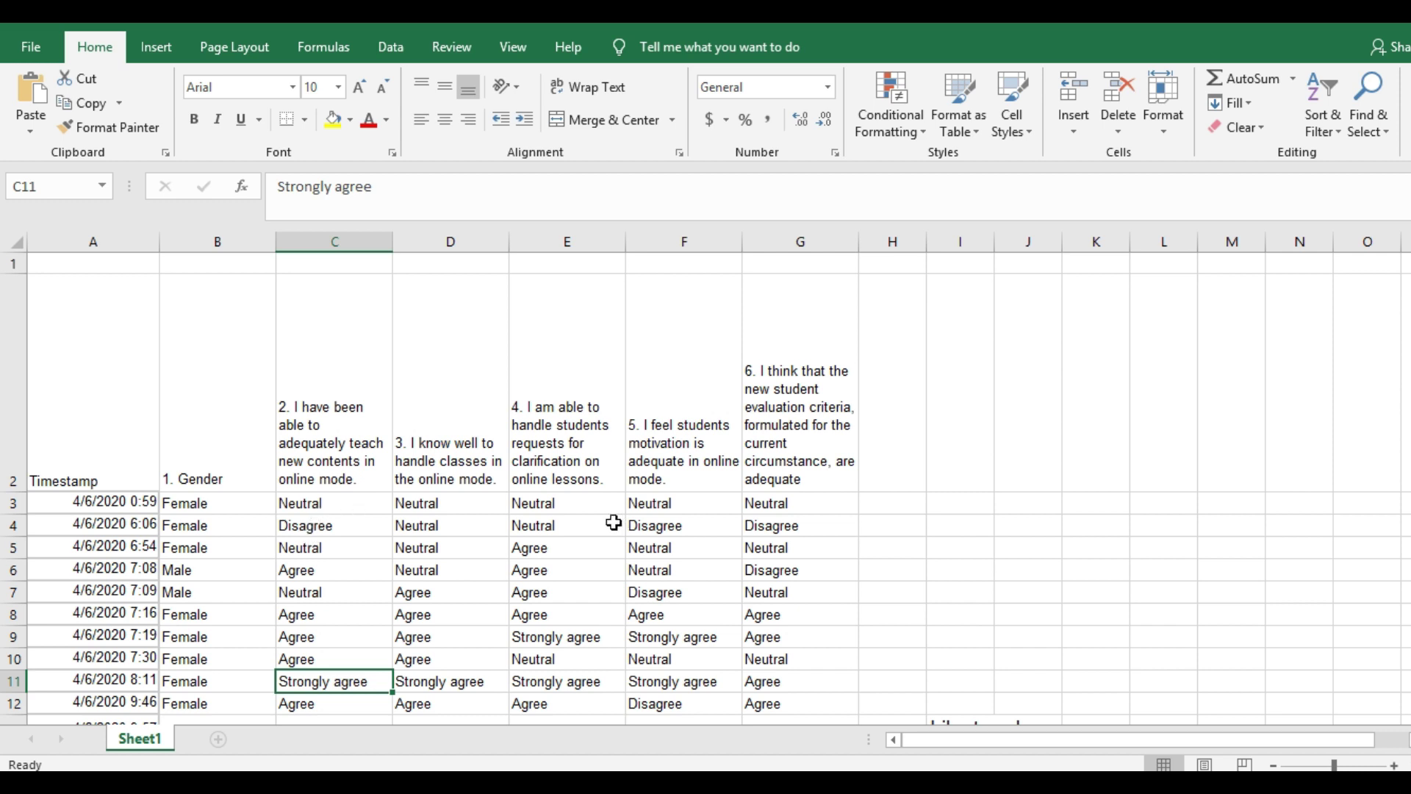
- Read the first respondent's entries across row 3, from the timestamp to the question 4 answer
{"action": "left_click", "coordinate": [111, 502]}
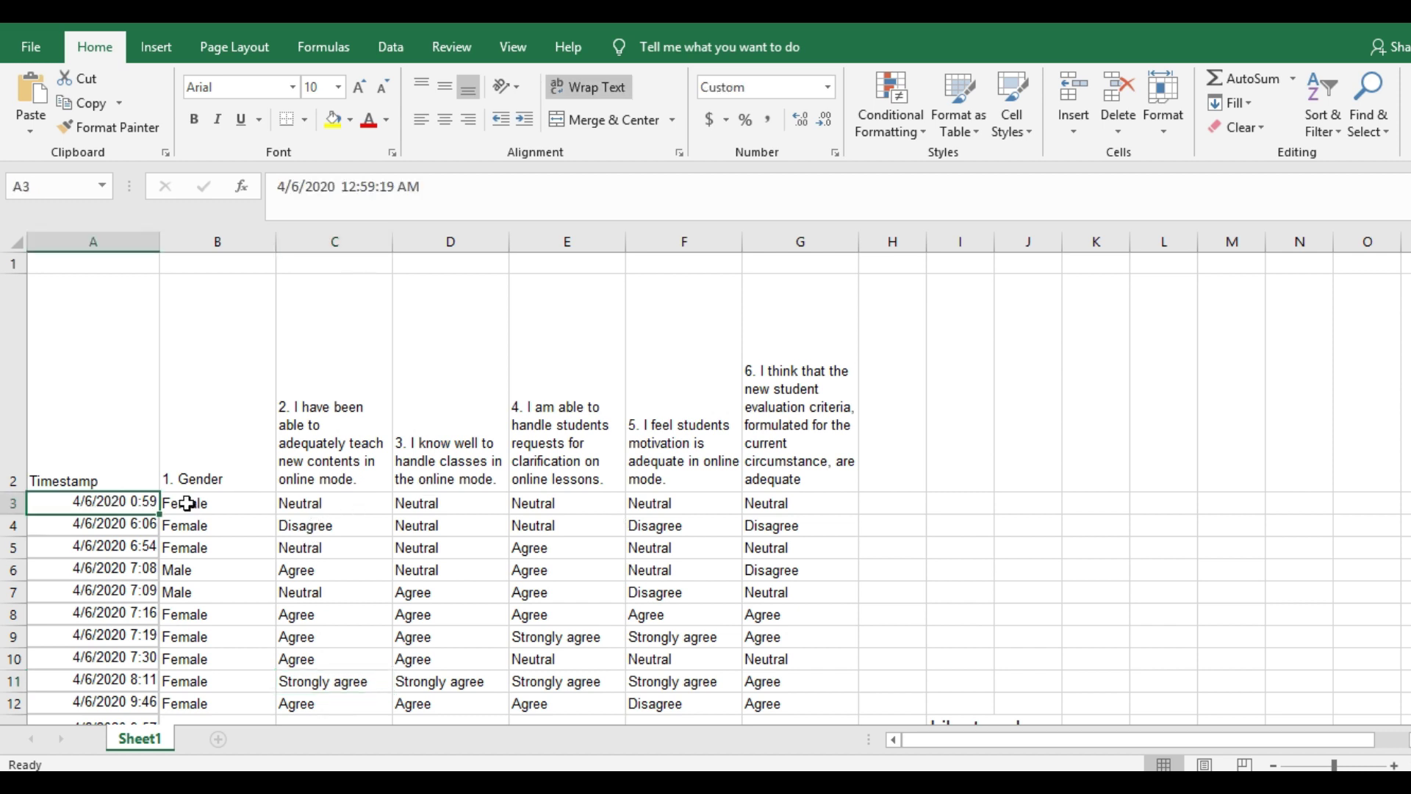
{"action": "left_click", "coordinate": [222, 504]}
{"action": "left_click", "coordinate": [379, 504]}
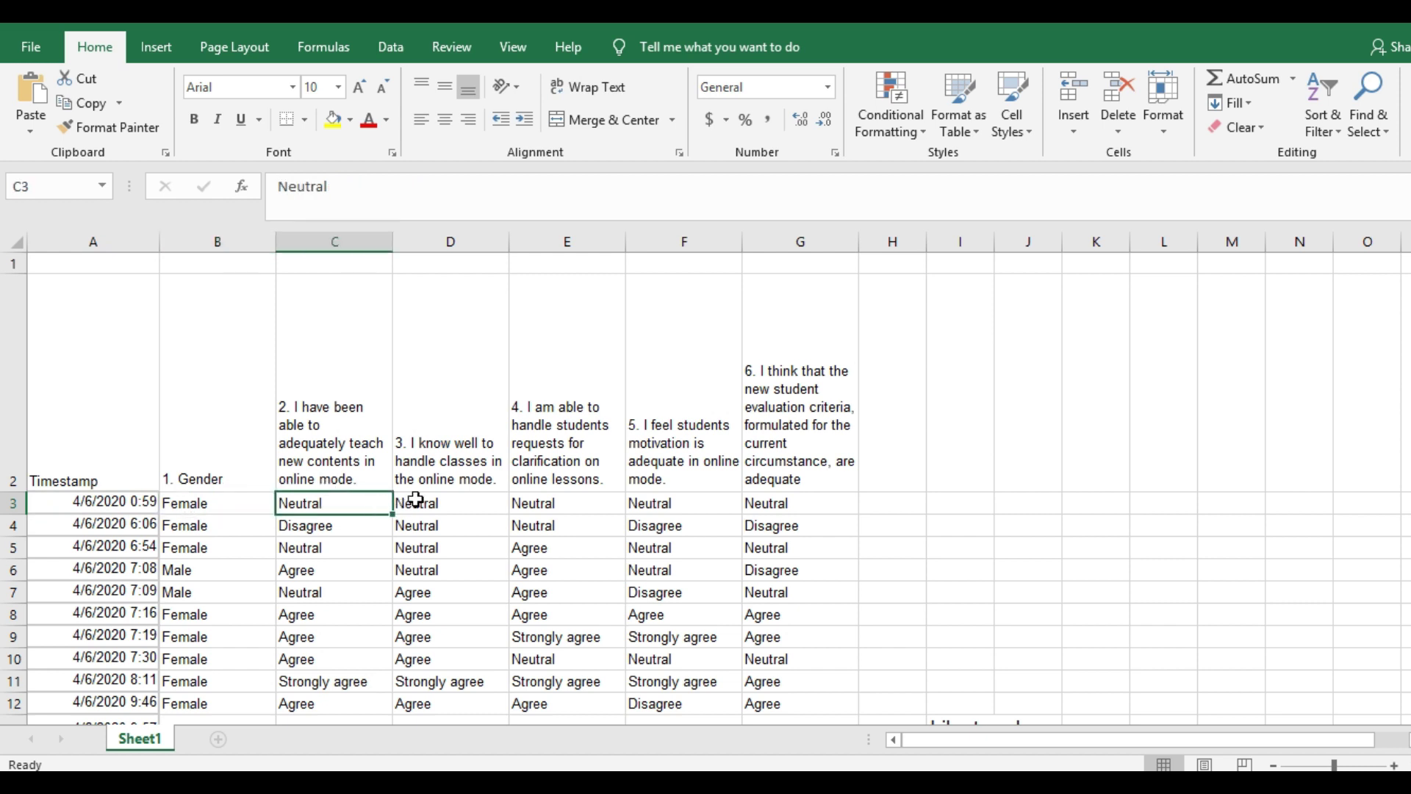
{"action": "left_click", "coordinate": [438, 500]}
{"action": "left_click", "coordinate": [522, 503]}
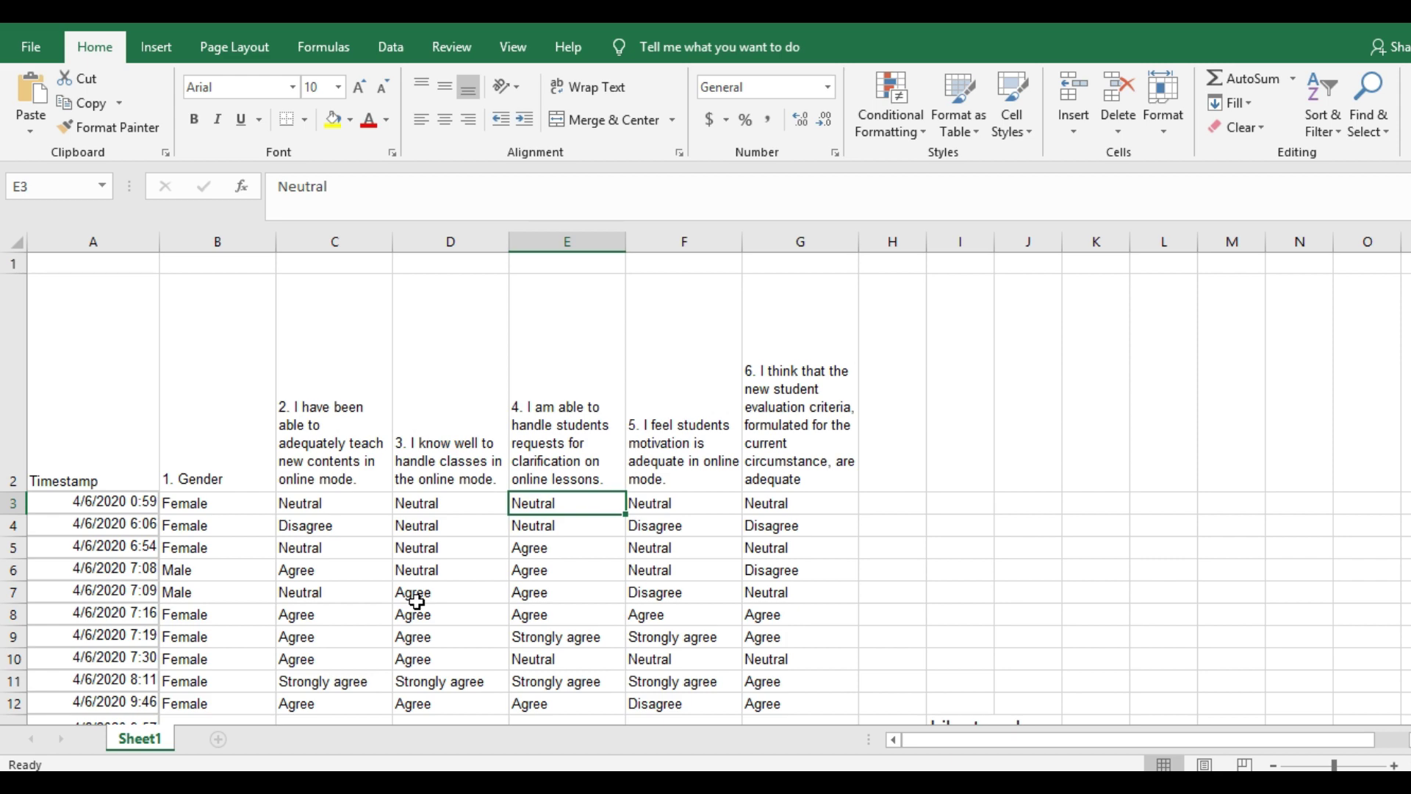
- Examine the Likert scale list in column I, going through its five numbered levels
{"action": "scroll", "coordinate": [417, 602], "scroll_direction": "down", "scroll_amount": 1}
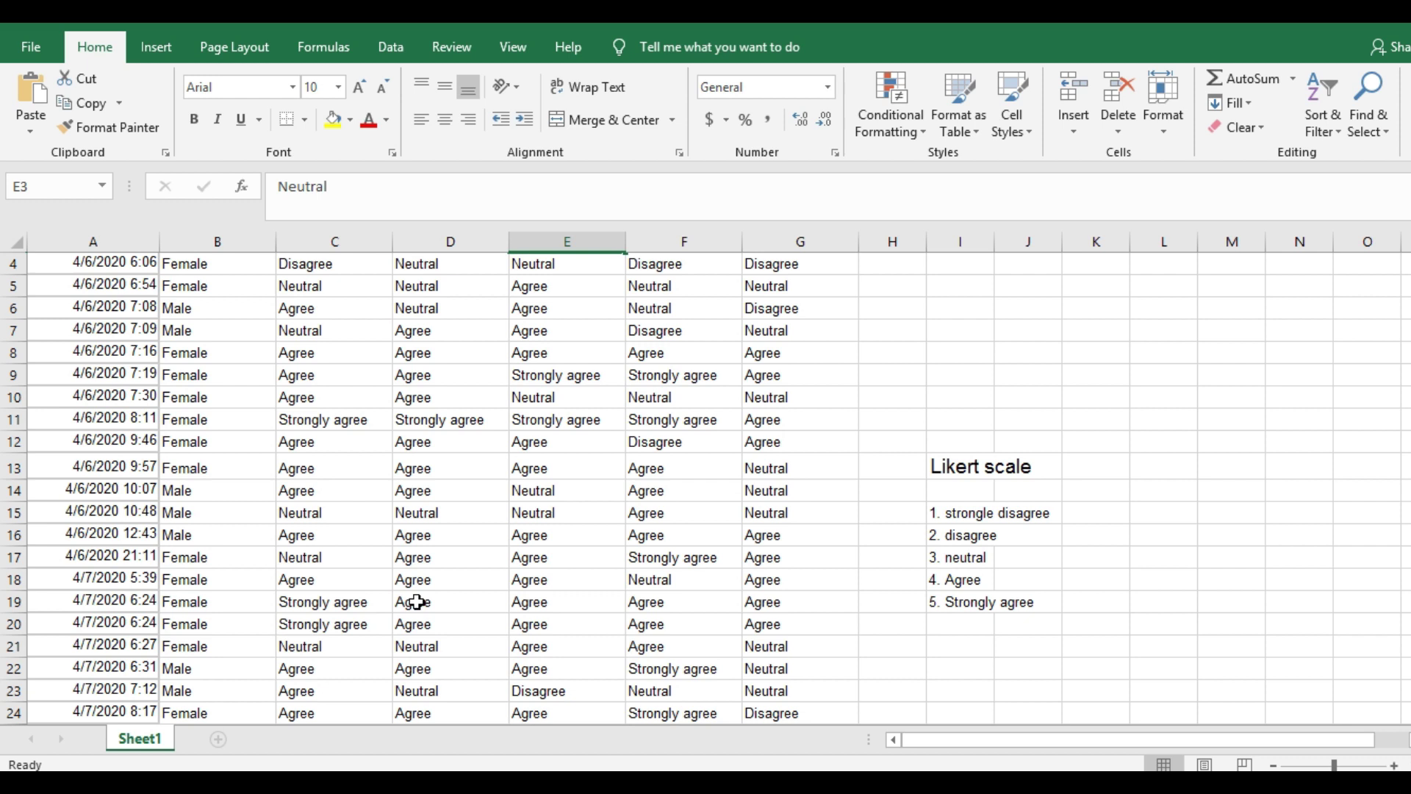
{"action": "left_click", "coordinate": [982, 469]}
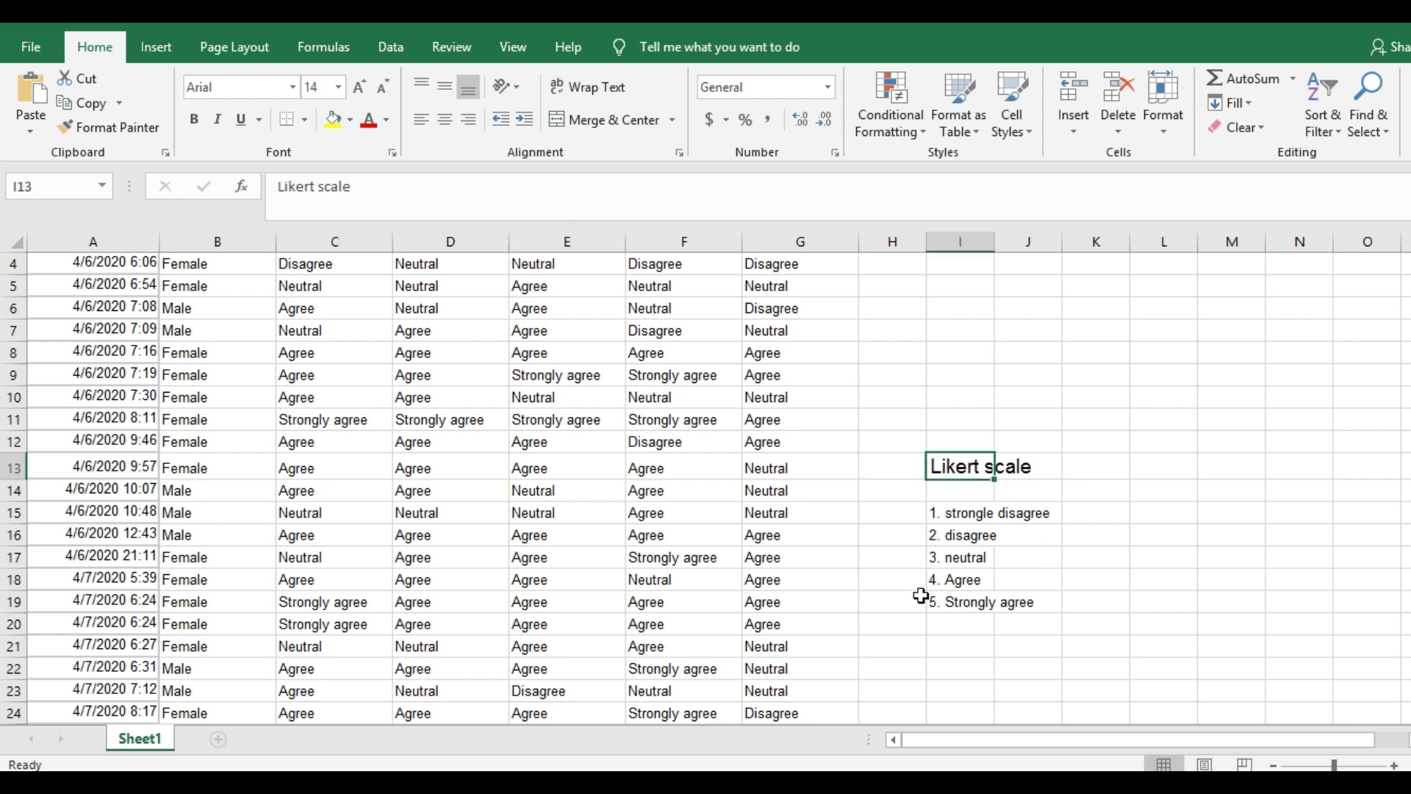
{"action": "left_click", "coordinate": [921, 630]}
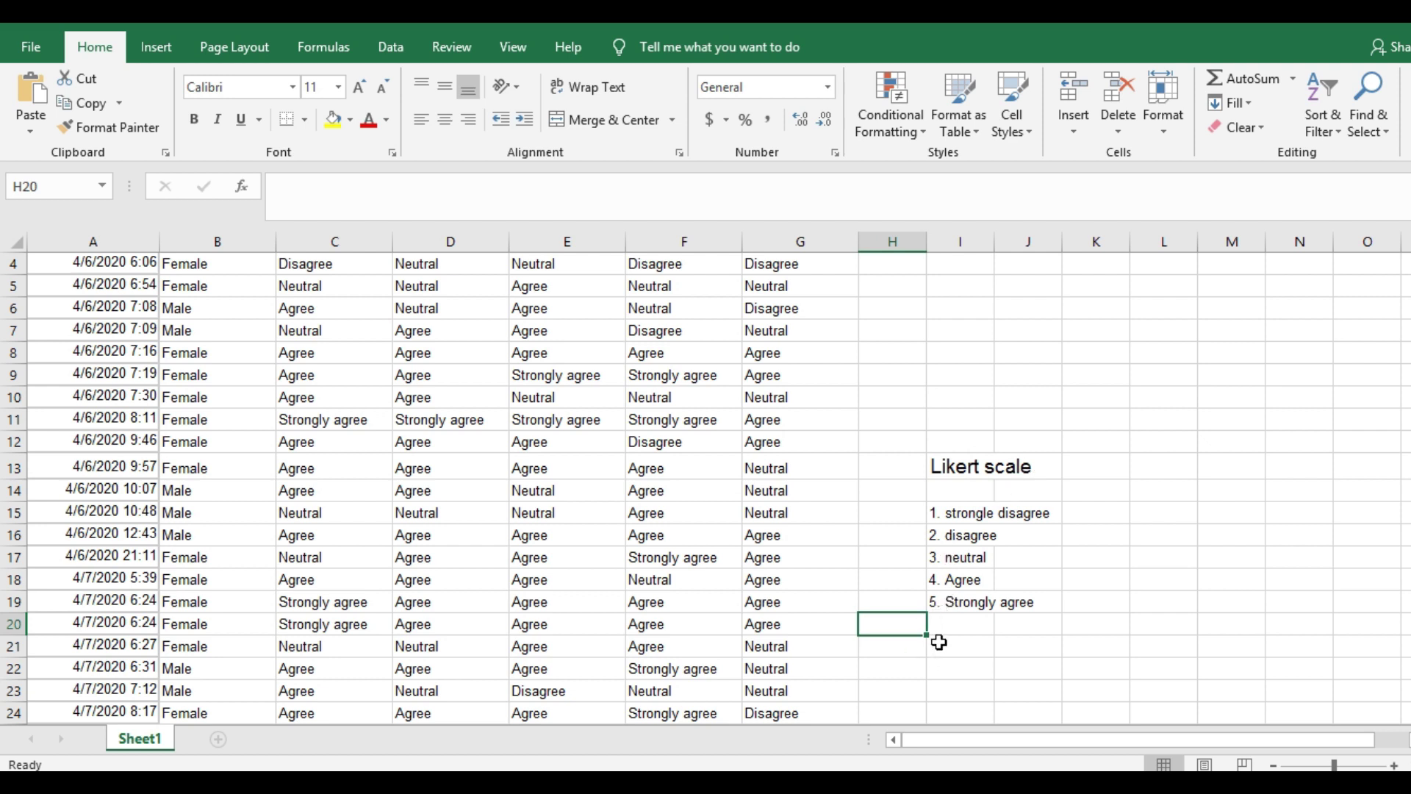
{"action": "left_click", "coordinate": [953, 516]}
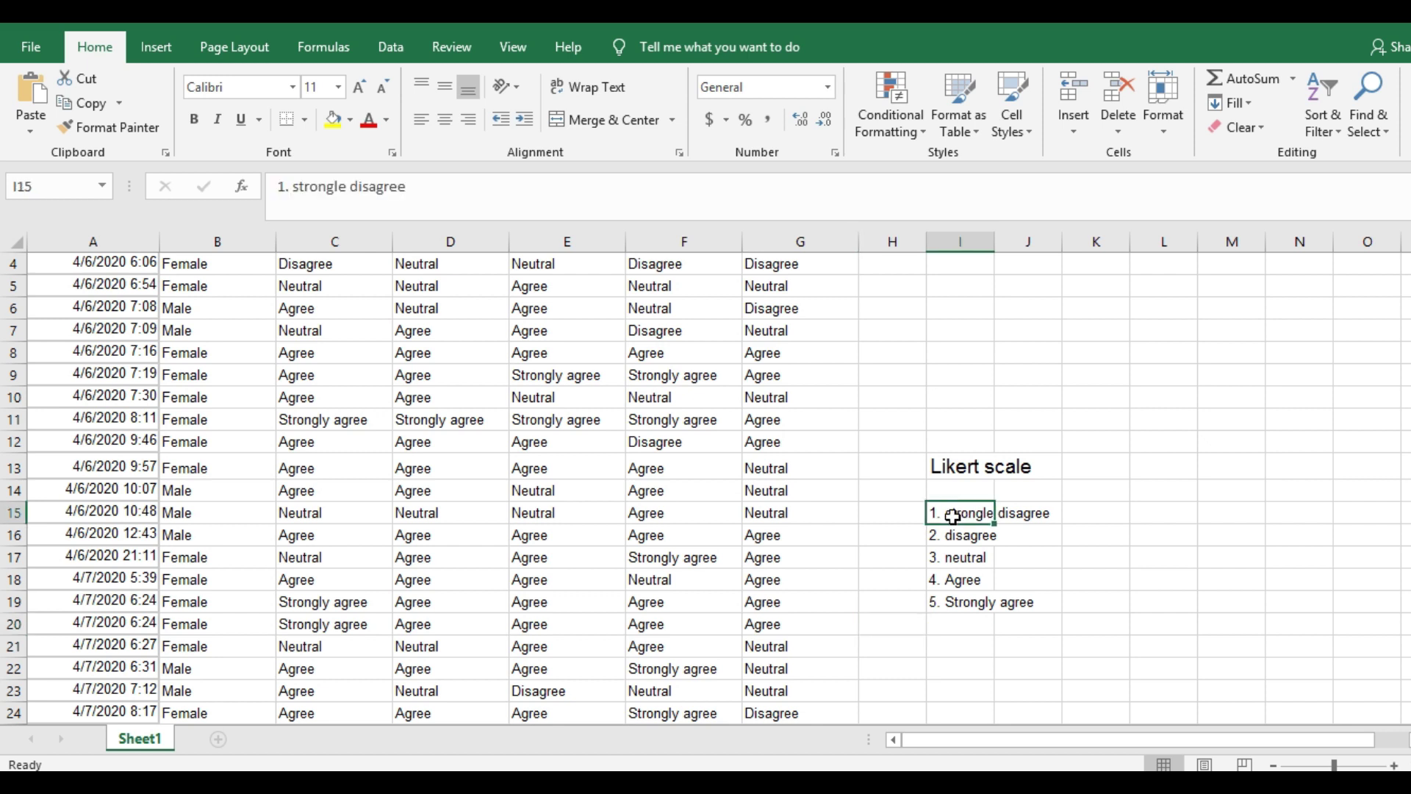
{"action": "left_click", "coordinate": [948, 625]}
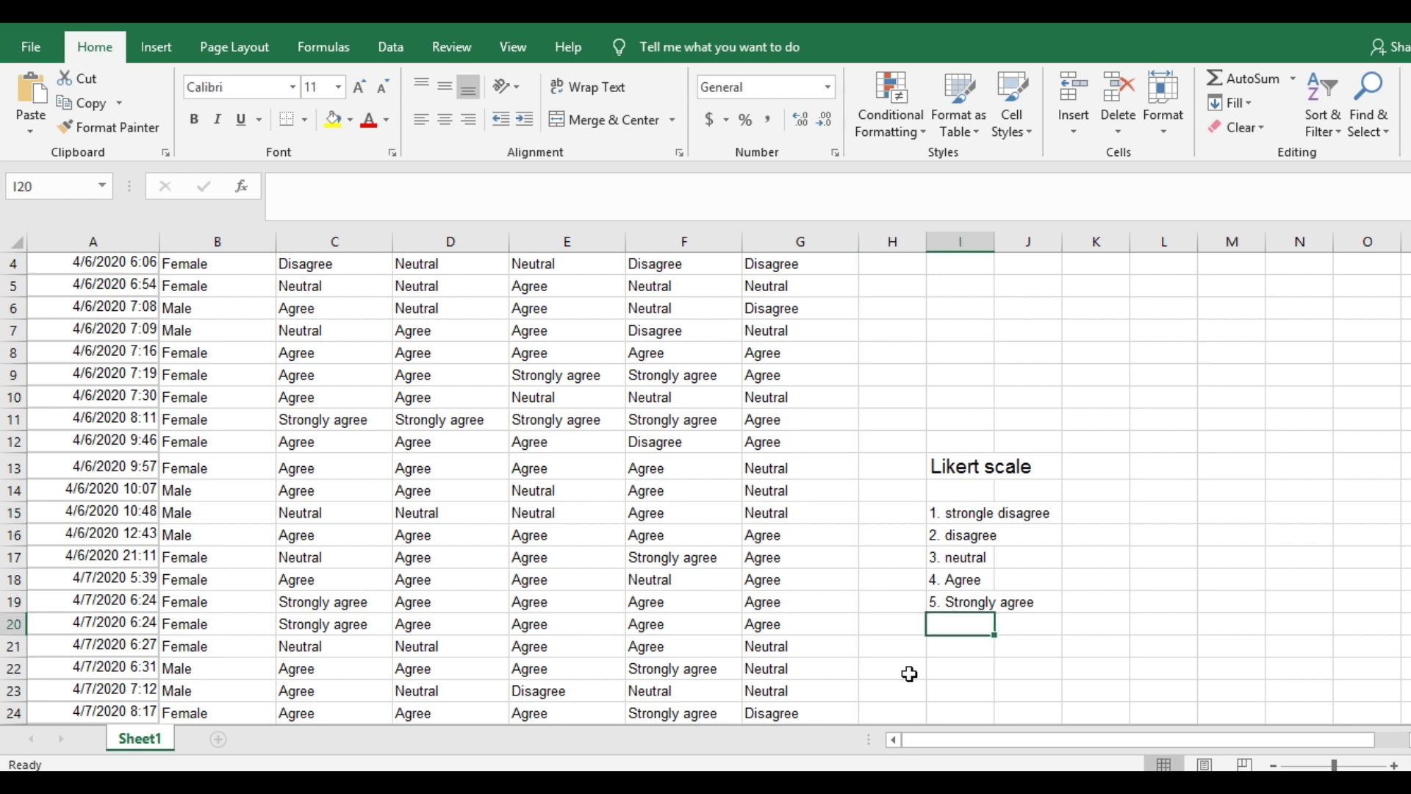
{"action": "left_click", "coordinate": [972, 514]}
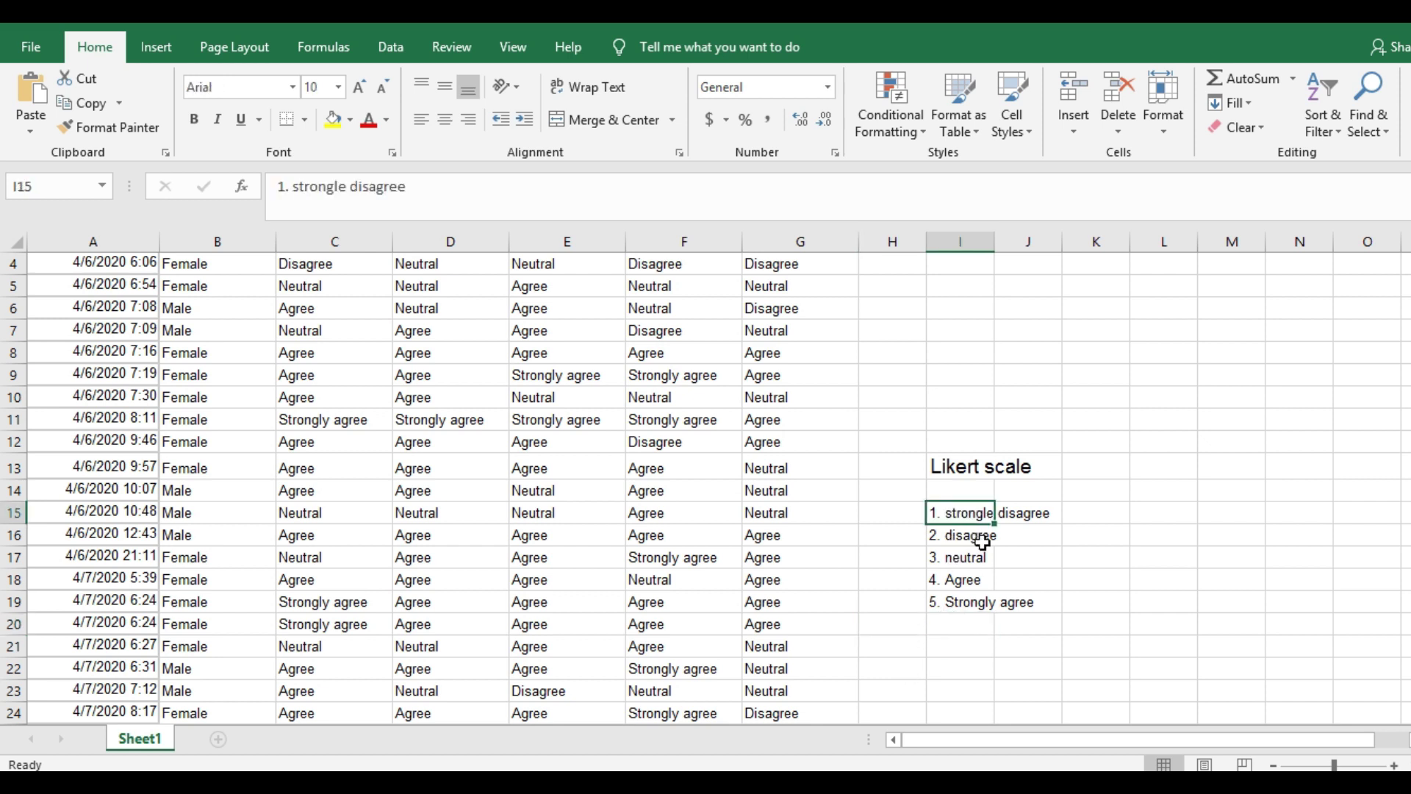
{"action": "left_click", "coordinate": [982, 542]}
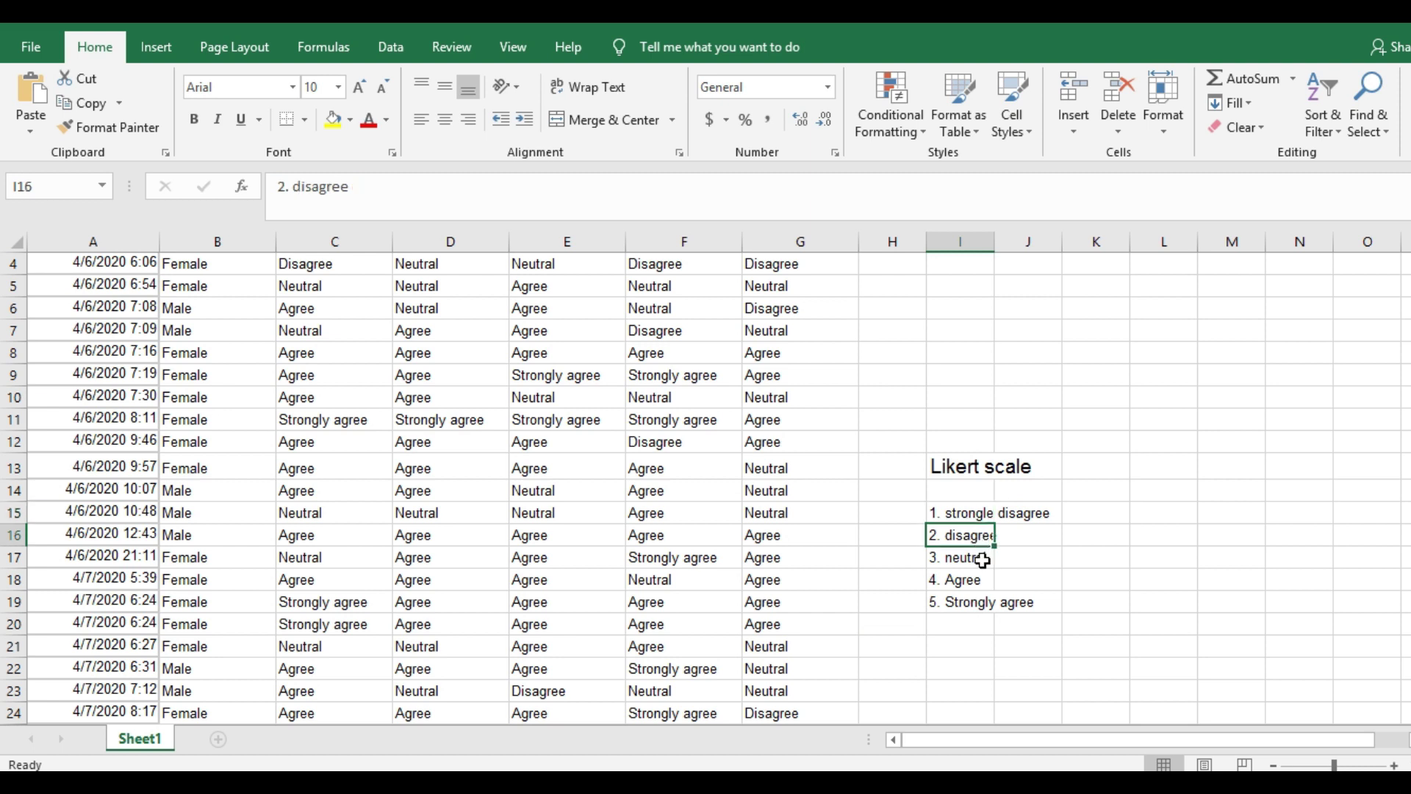
{"action": "left_click", "coordinate": [982, 560]}
{"action": "left_click", "coordinate": [988, 582]}
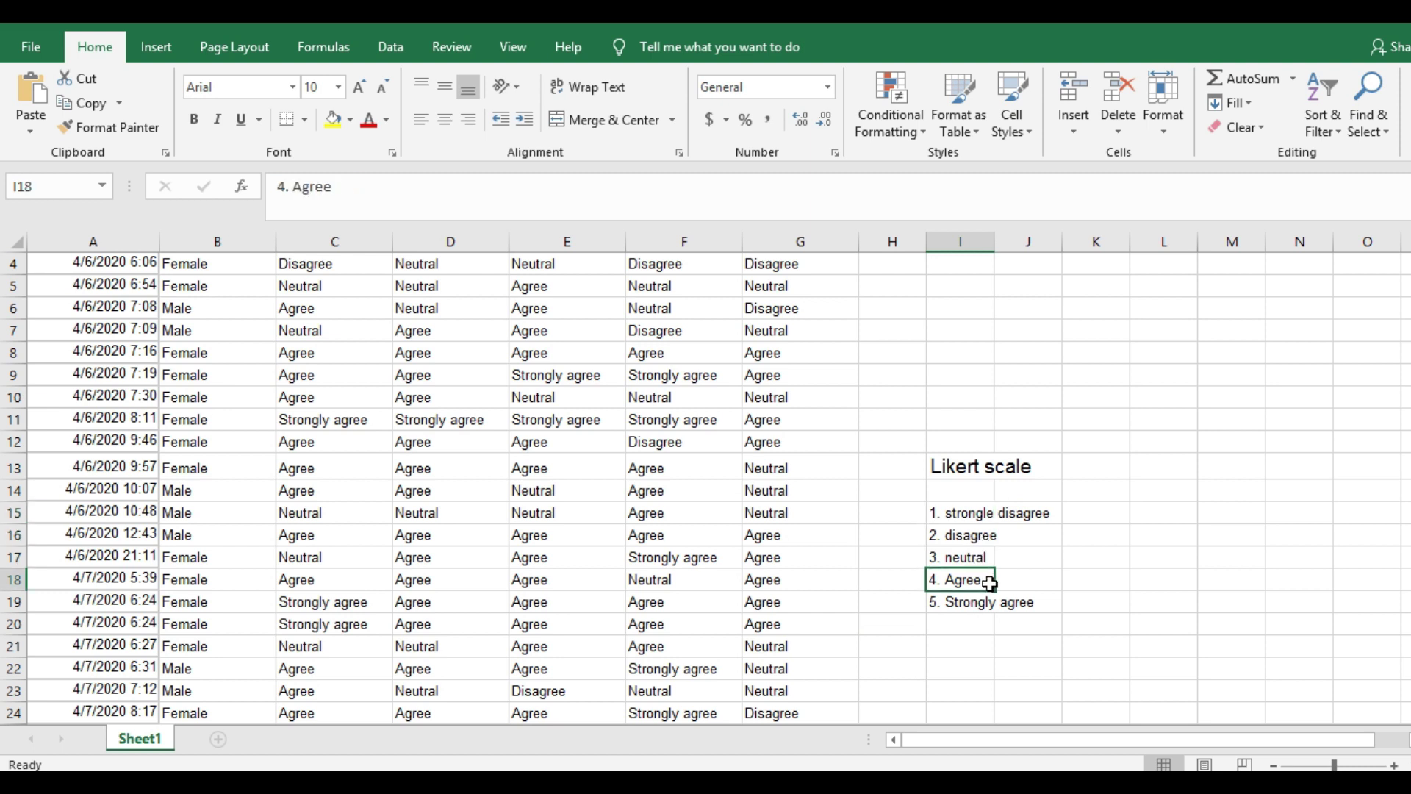
{"action": "left_click", "coordinate": [977, 601]}
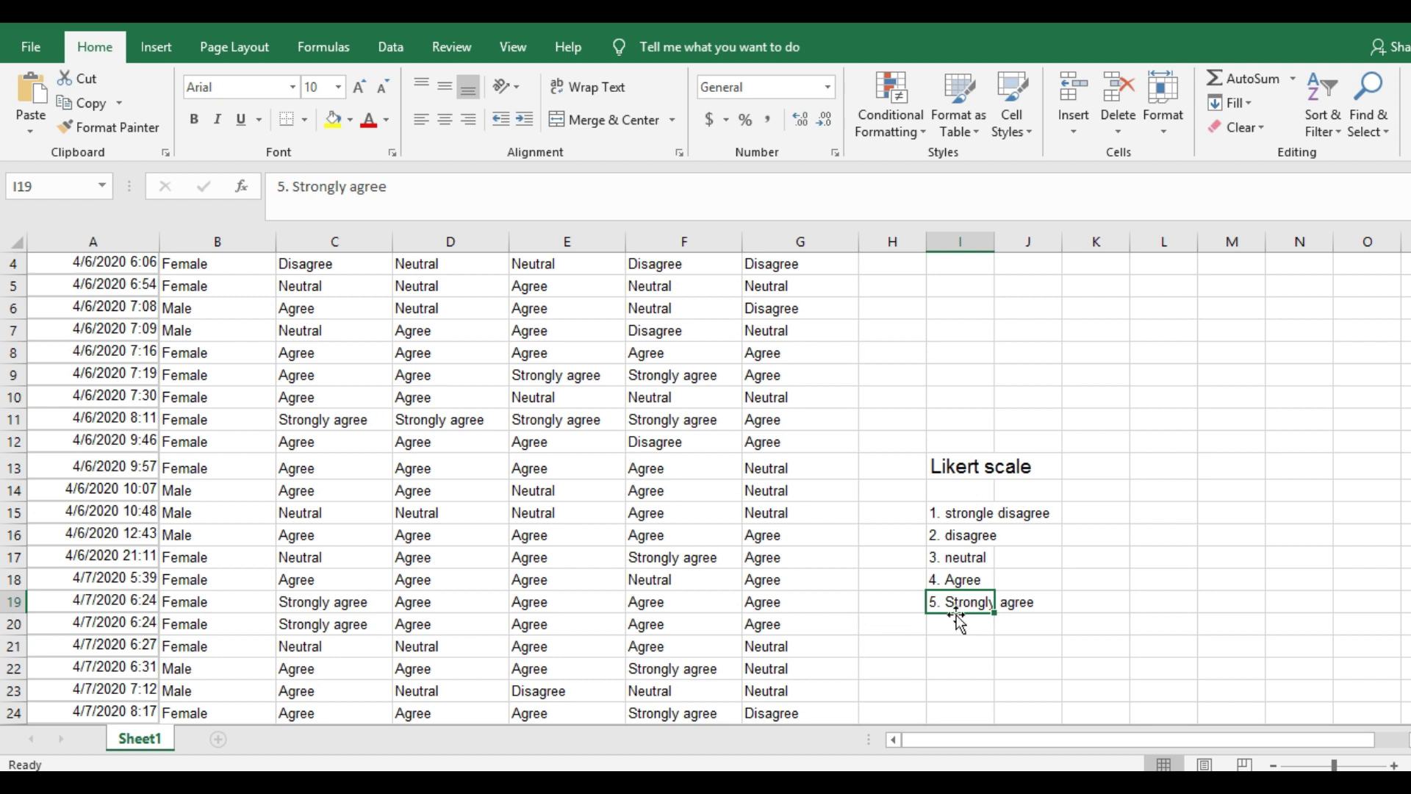
{"action": "left_click", "coordinate": [975, 515]}
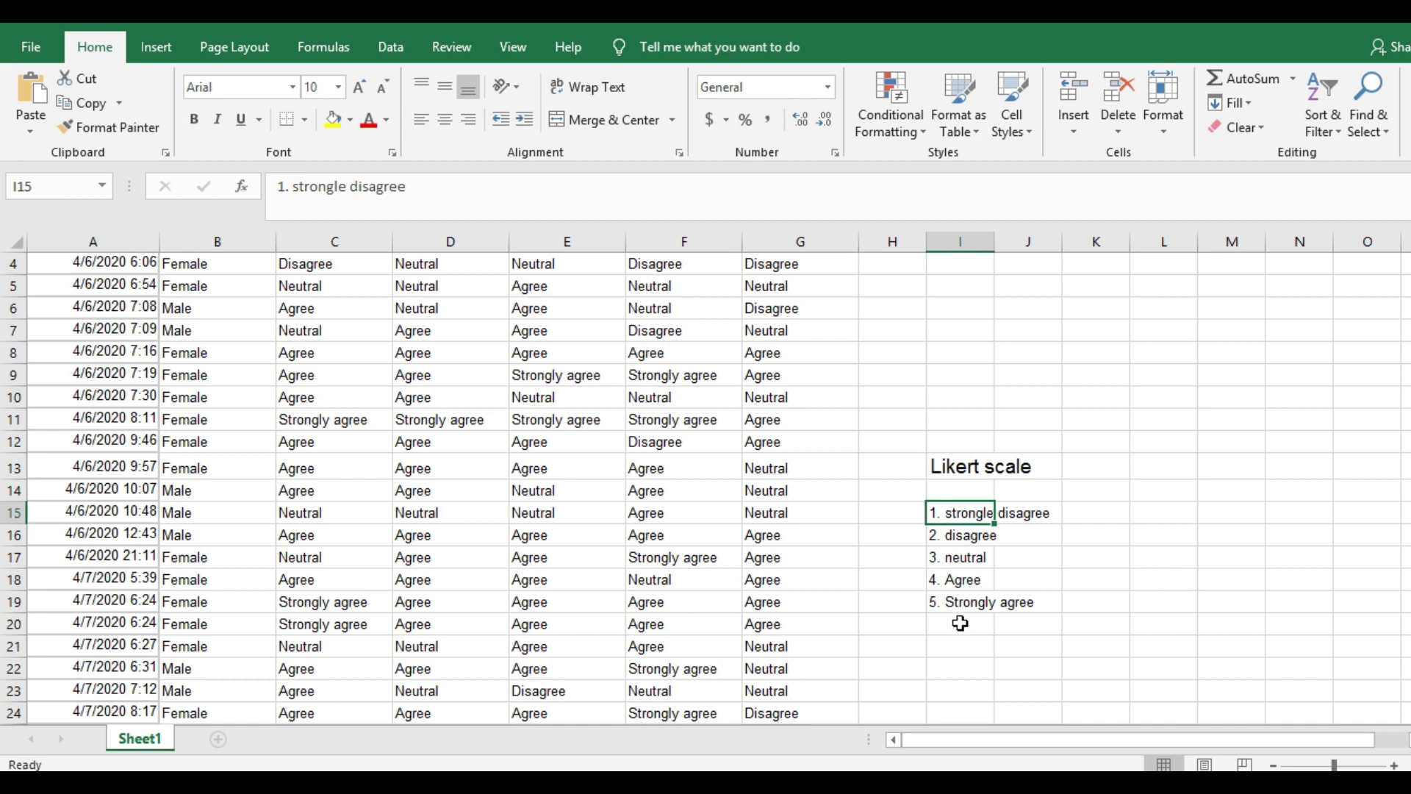
- Compare the Gender and question headings in row 2 with the Likert scale list in column I
{"action": "scroll", "coordinate": [947, 632], "scroll_direction": "up", "scroll_amount": 1}
{"action": "scroll", "coordinate": [936, 642], "scroll_direction": "down", "scroll_amount": 3}
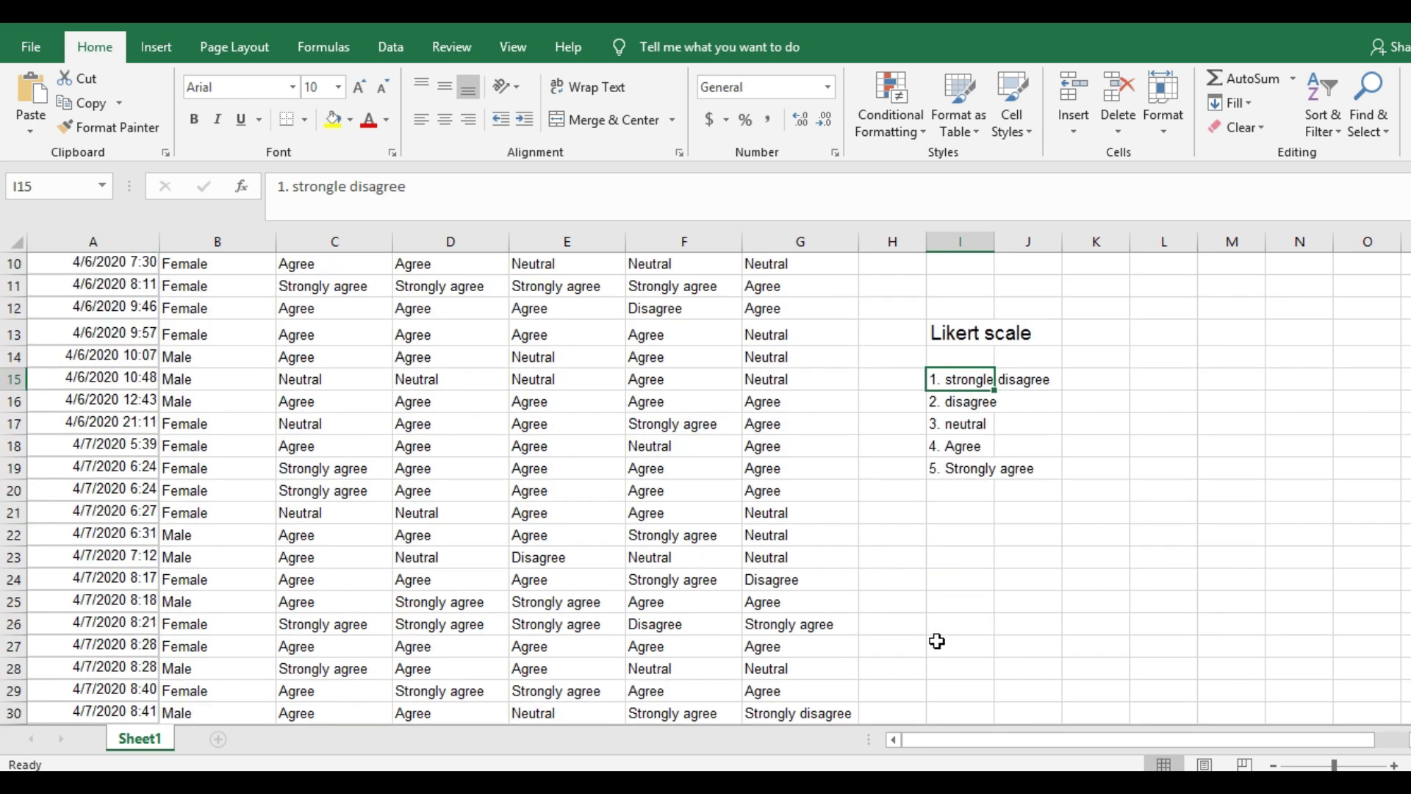
{"action": "scroll", "coordinate": [901, 612], "scroll_direction": "up", "scroll_amount": 3}
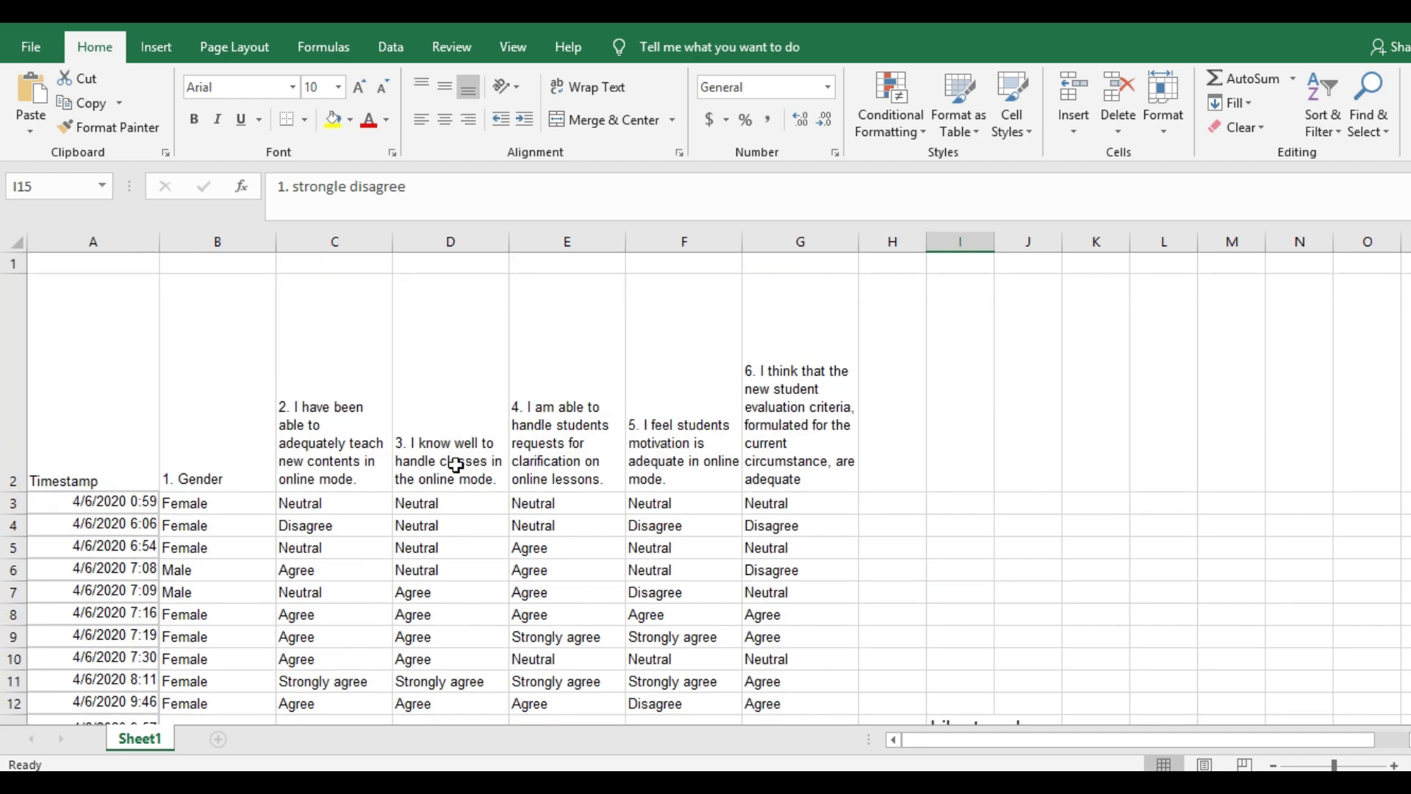
{"action": "left_click", "coordinate": [208, 477]}
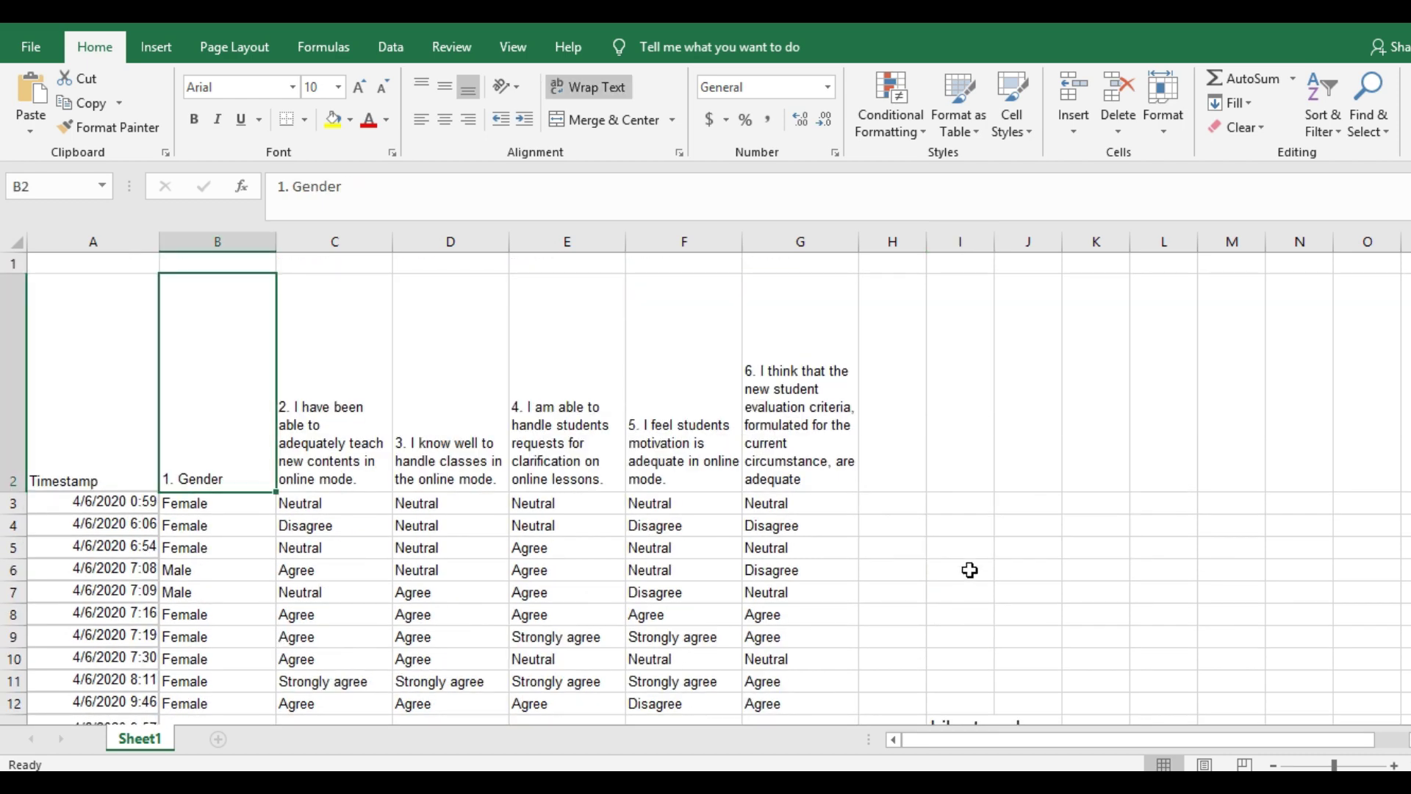
{"action": "left_click", "coordinate": [983, 531]}
{"action": "left_click", "coordinate": [979, 554]}
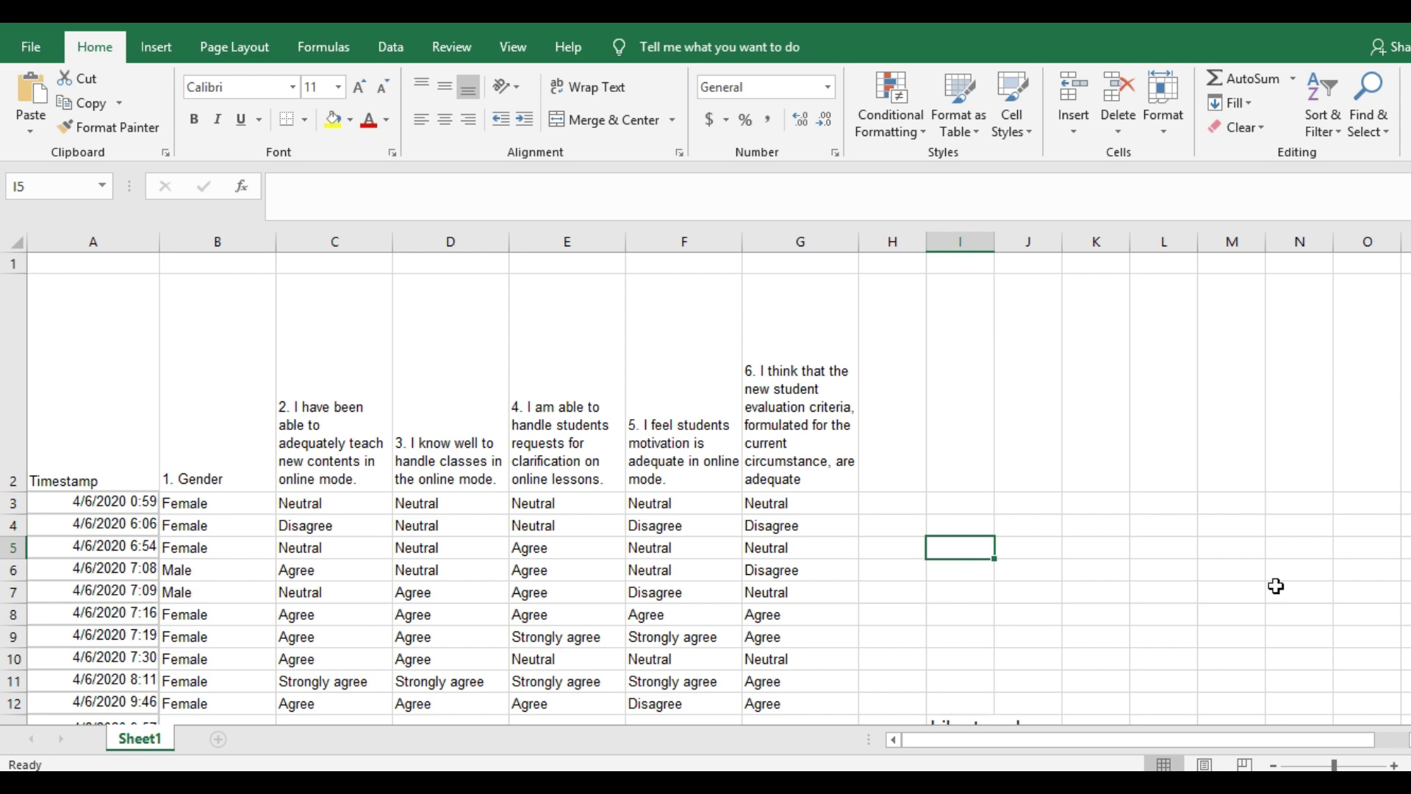
{"action": "scroll", "coordinate": [867, 639], "scroll_direction": "down", "scroll_amount": 3}
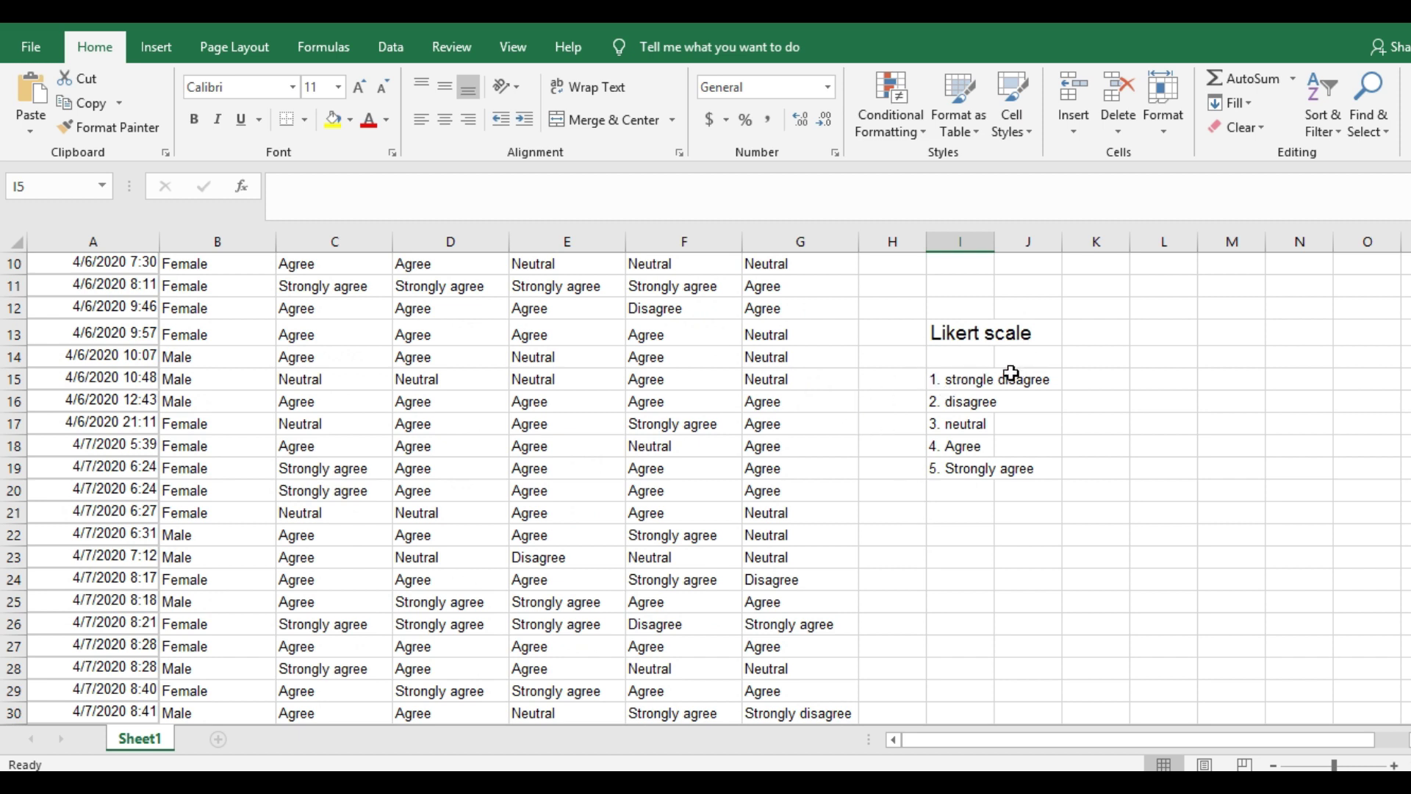
{"action": "scroll", "coordinate": [498, 561], "scroll_direction": "up", "scroll_amount": 3}
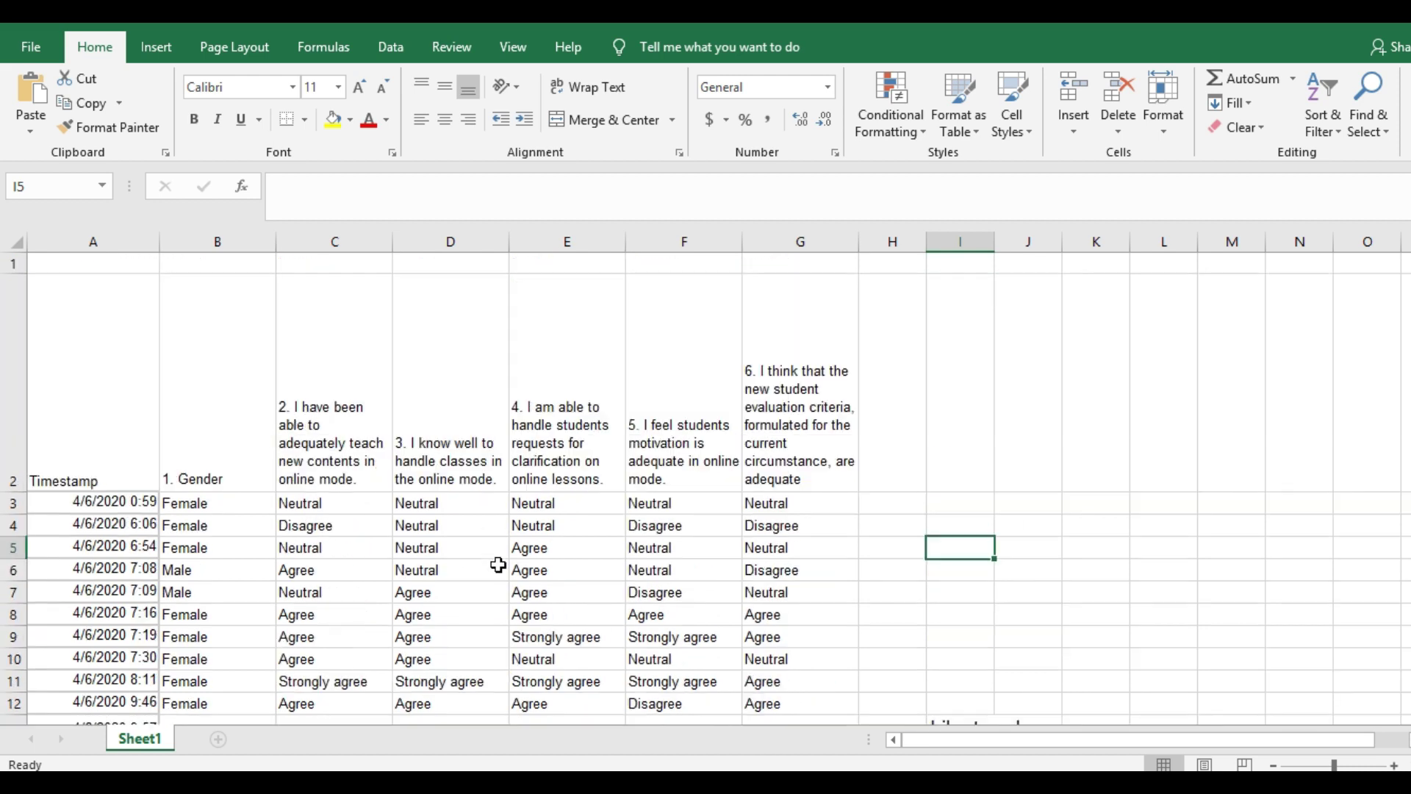
- Inspect sample text answers to questions 2 to 5 in cells C3, D7, E9 and F11
{"action": "left_click", "coordinate": [351, 505]}
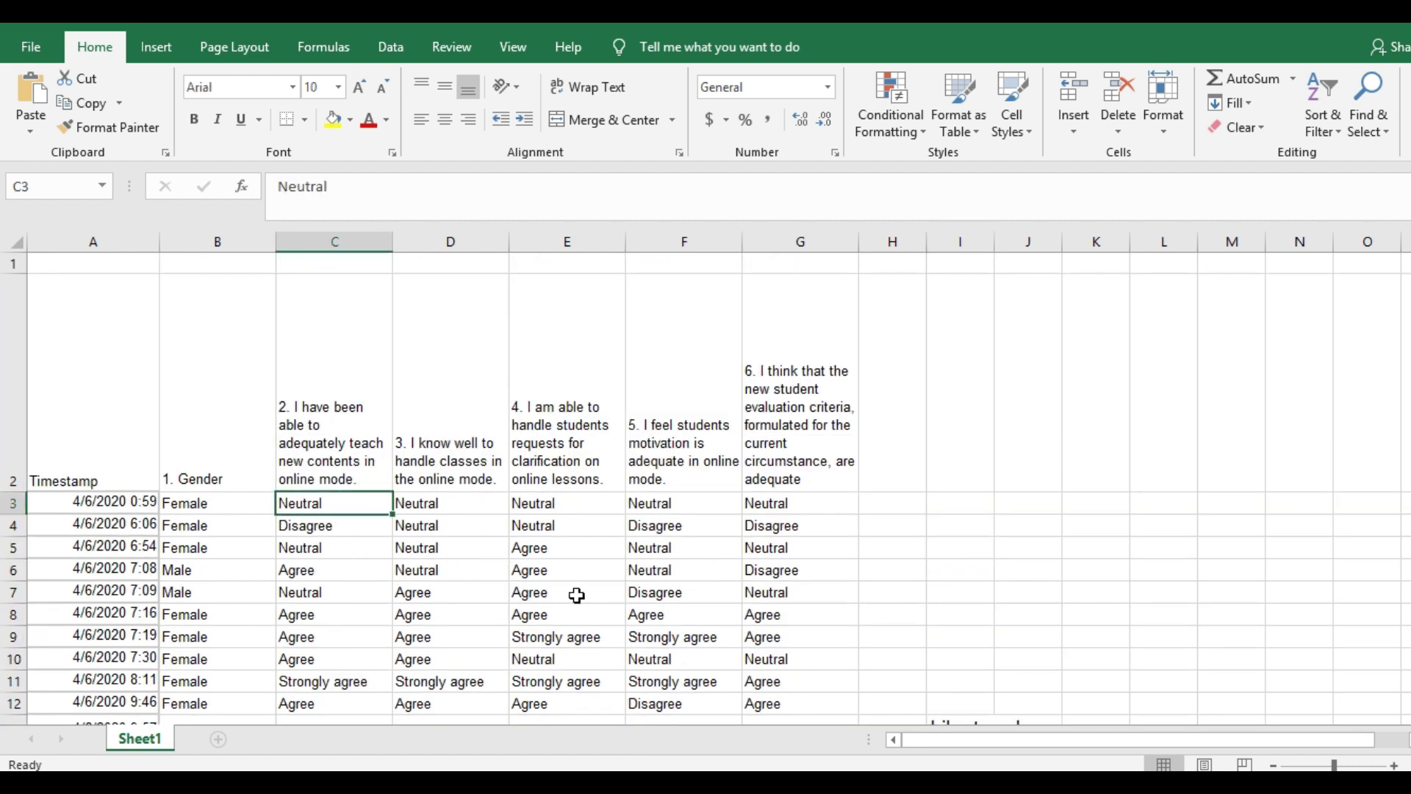
{"action": "left_click", "coordinate": [484, 600]}
{"action": "left_click", "coordinate": [560, 635]}
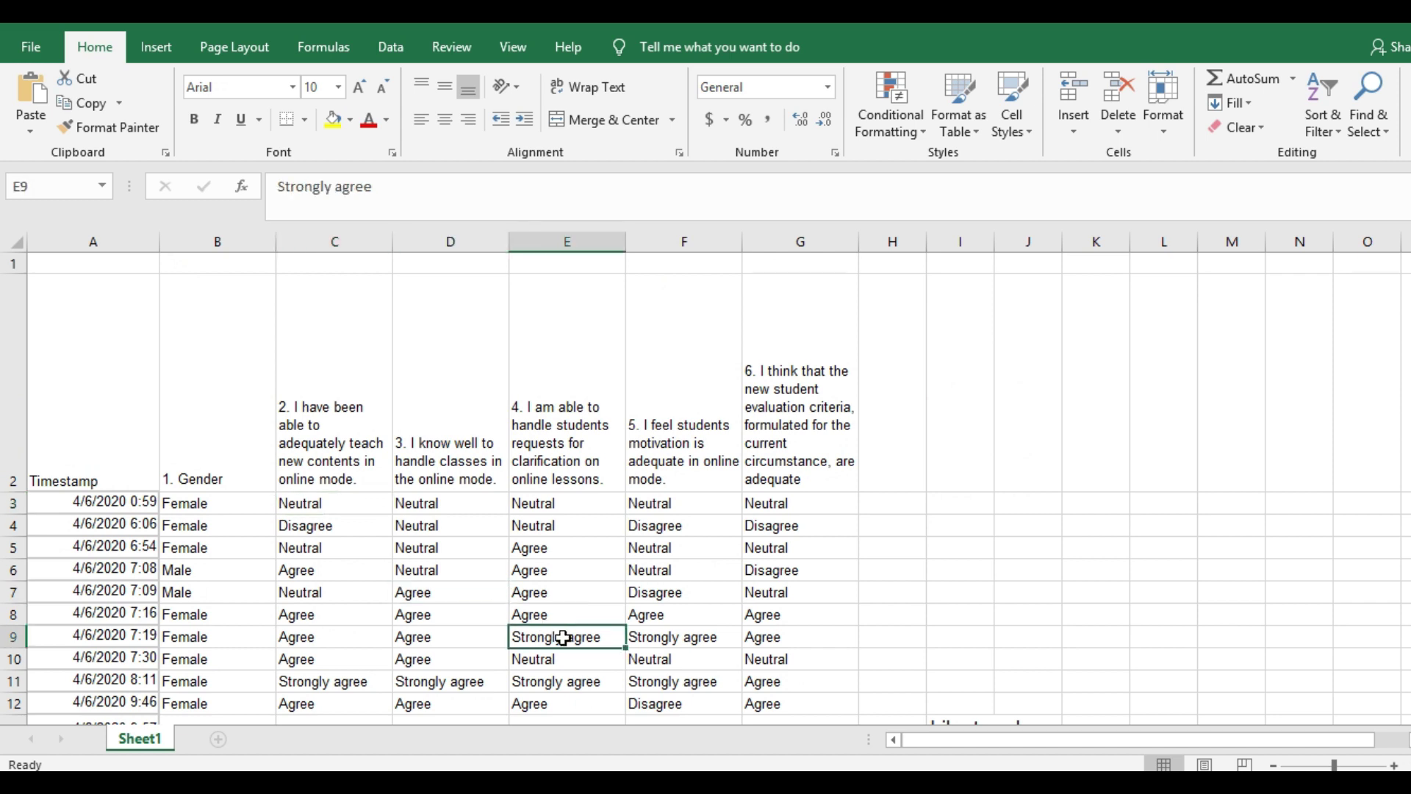
{"action": "left_click", "coordinate": [659, 681]}
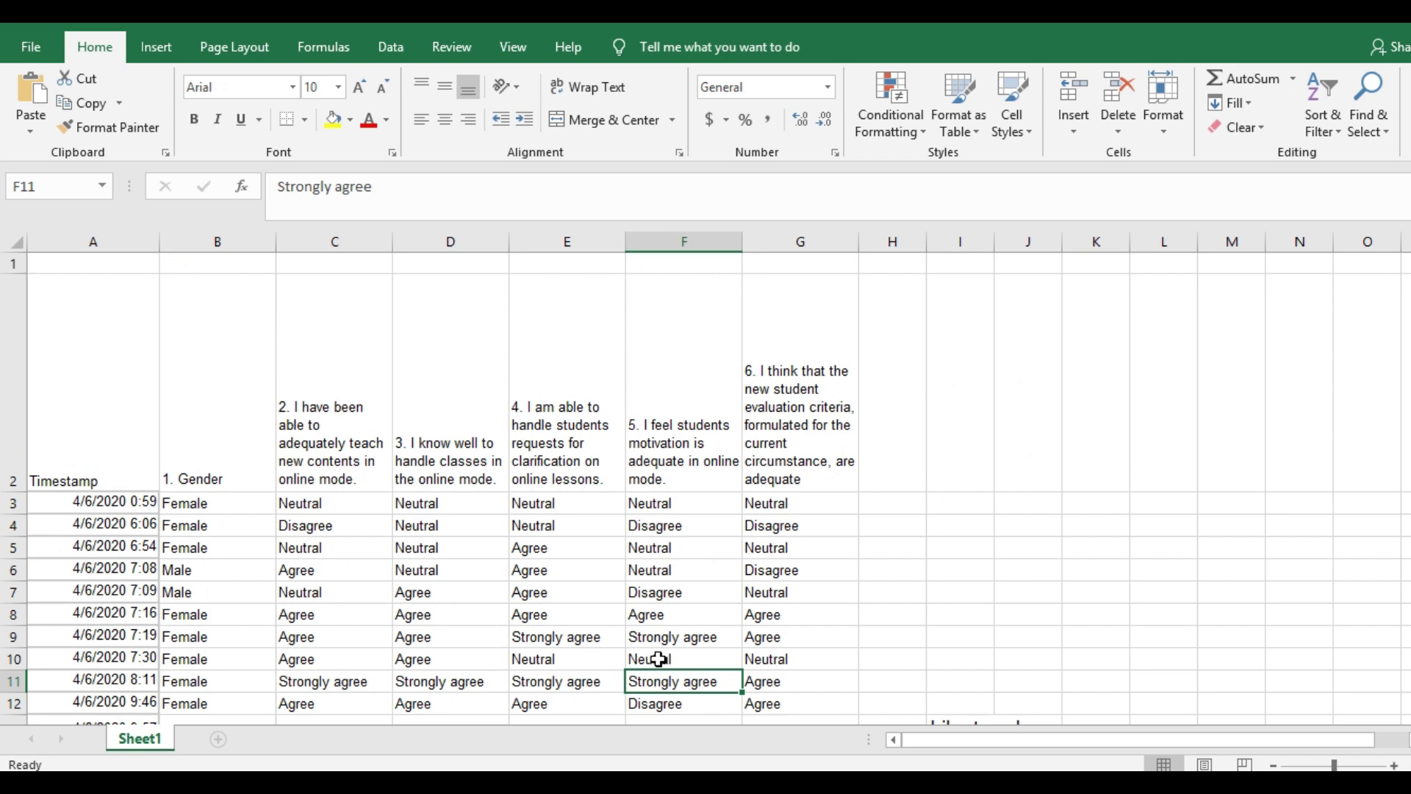
- Go to the last filled entry in the Gender column and review the survey responses above it
{"action": "left_click", "coordinate": [194, 552]}
{"action": "key", "text": "ctrl+Down"}
{"action": "left_click", "coordinate": [214, 609]}
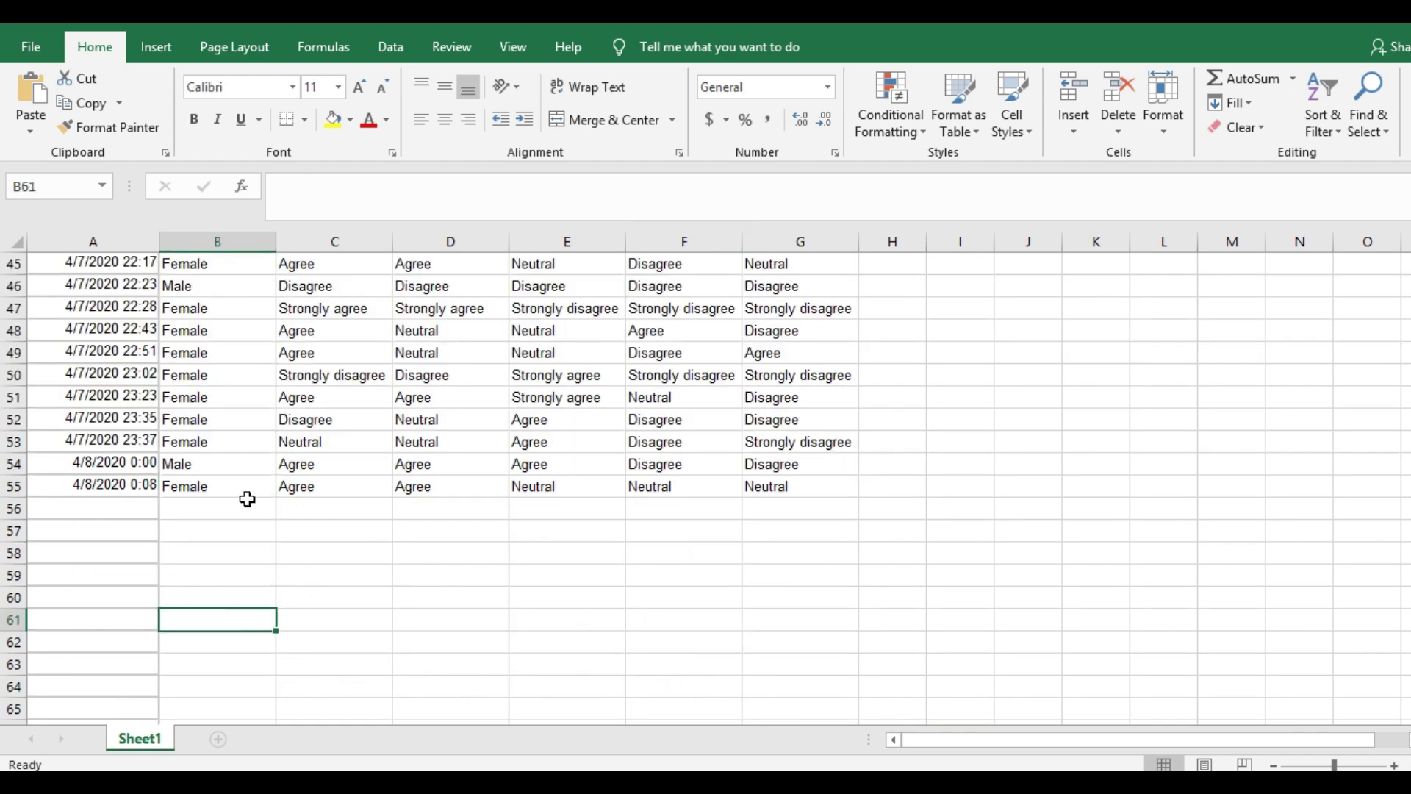
{"action": "key", "text": "ctrl+Up"}
{"action": "scroll", "coordinate": [443, 544], "scroll_direction": "up", "scroll_amount": 6}
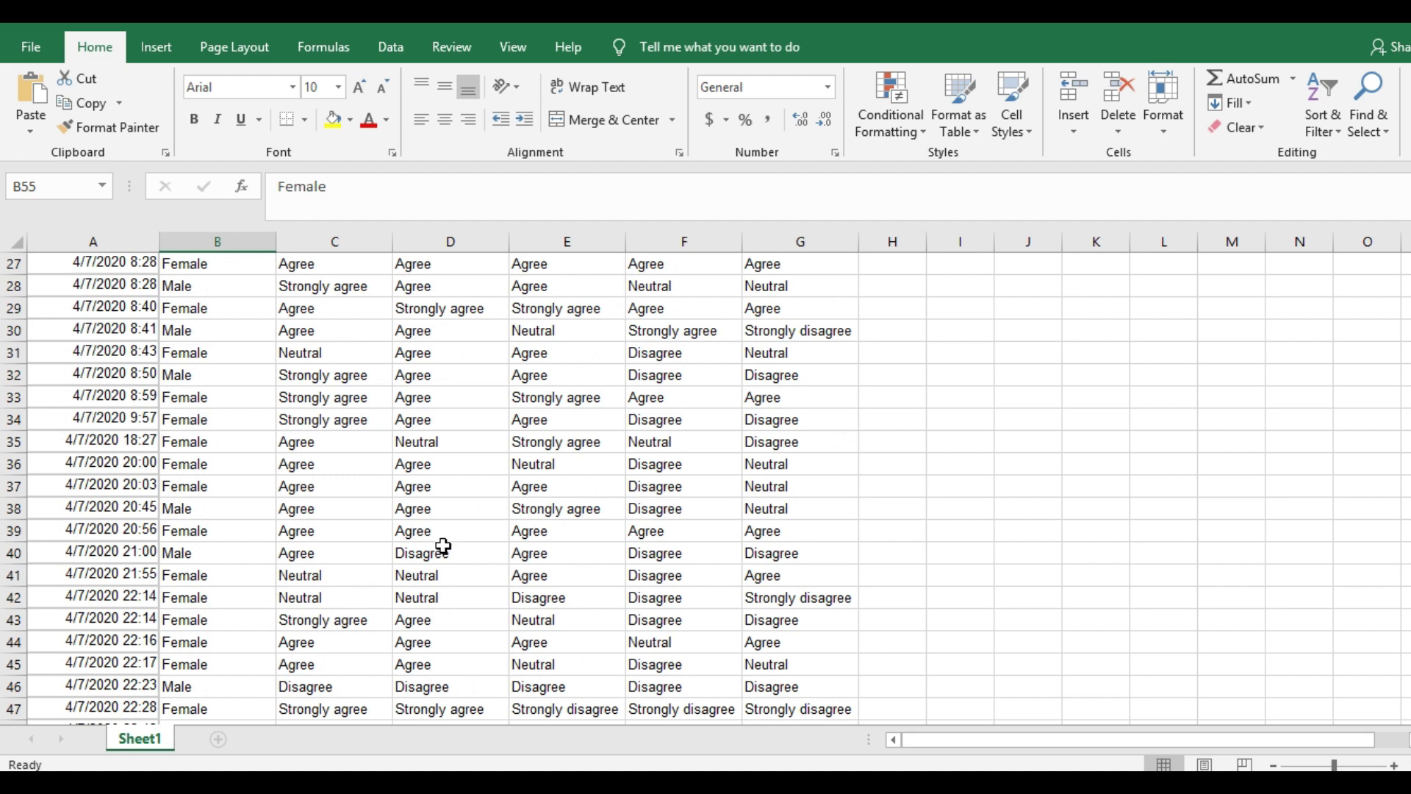
- Compare the first answer to question 2 in cell C3 with the Likert scale list in column I
{"action": "scroll", "coordinate": [443, 543], "scroll_direction": "up", "scroll_amount": 5}
{"action": "scroll", "coordinate": [459, 570], "scroll_direction": "up", "scroll_amount": 1}
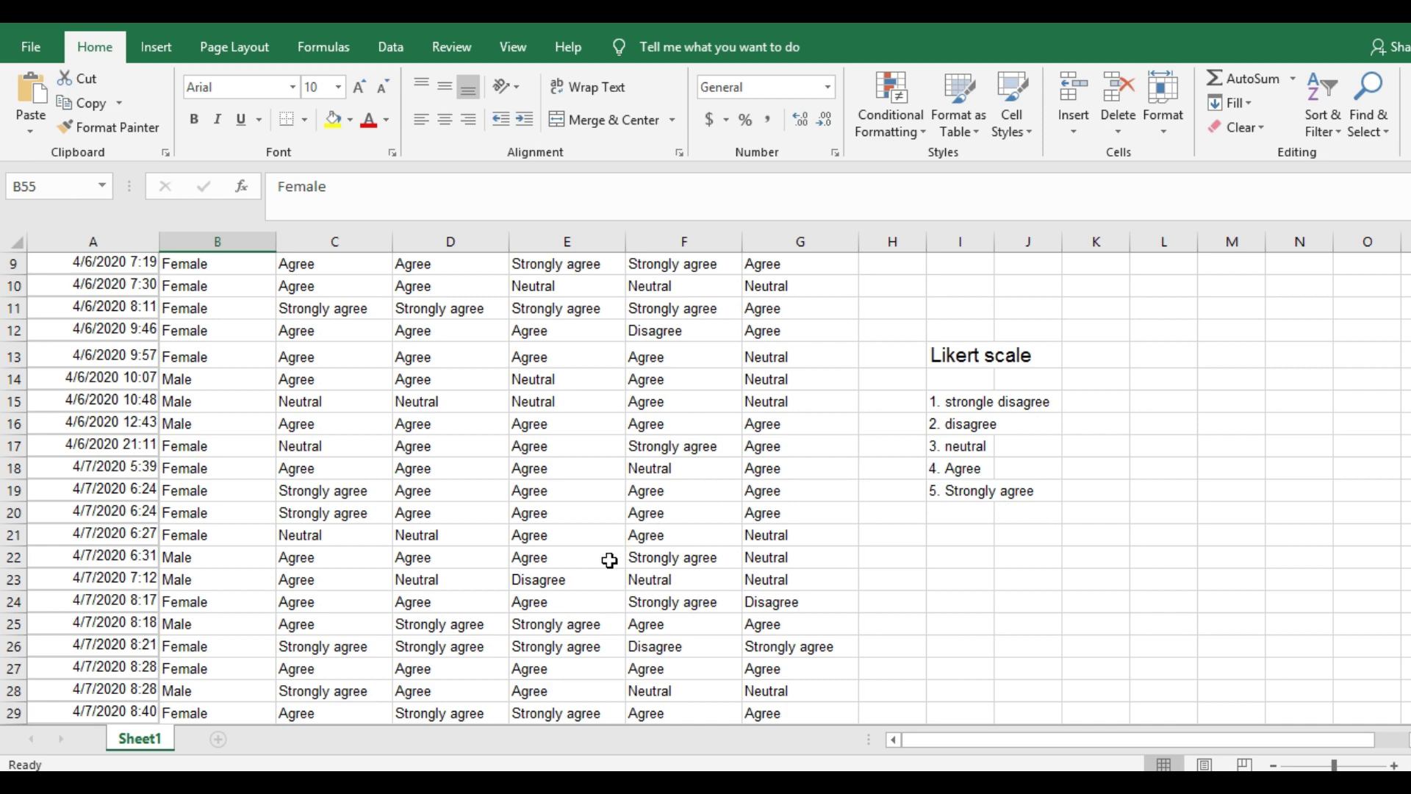
{"action": "scroll", "coordinate": [609, 563], "scroll_direction": "up", "scroll_amount": 3}
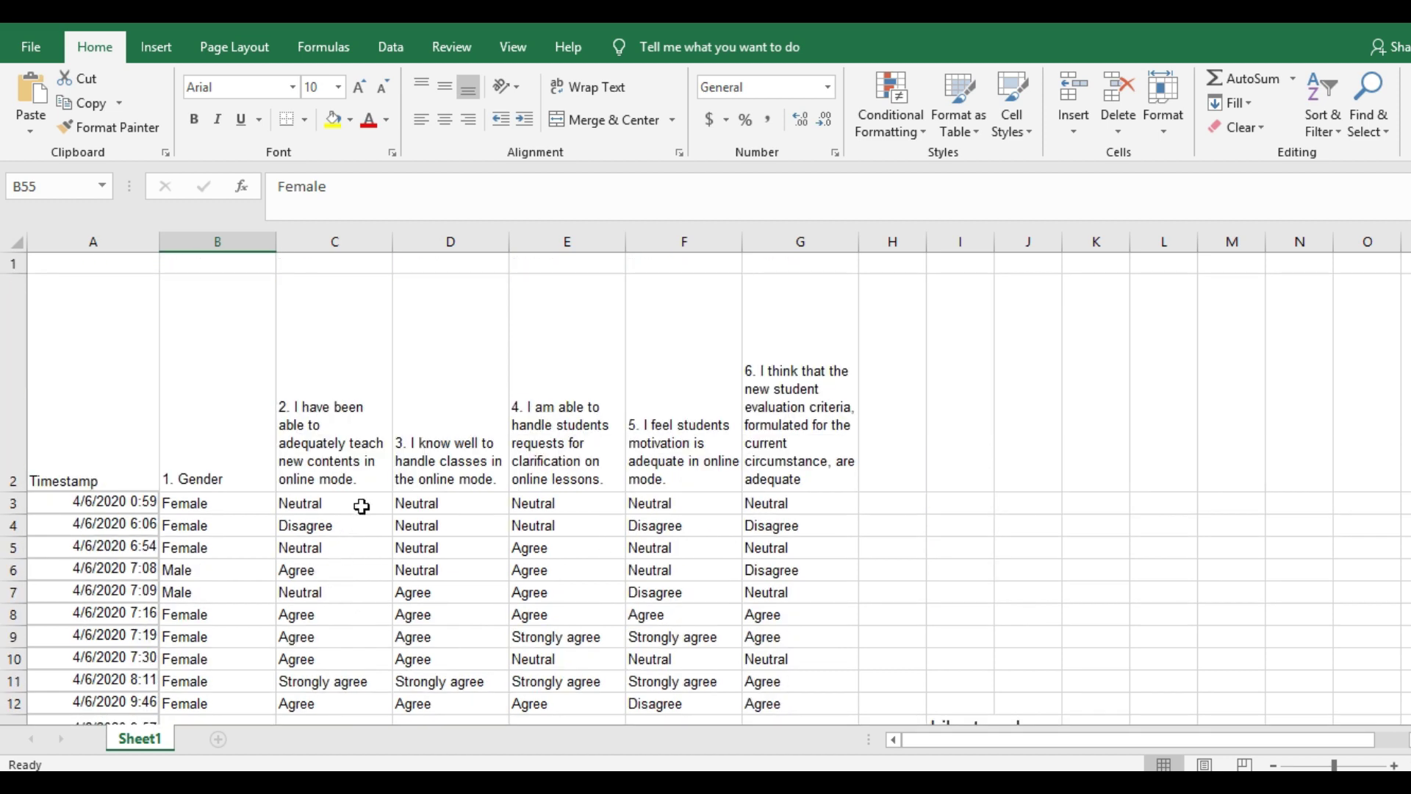
{"action": "left_click", "coordinate": [362, 504]}
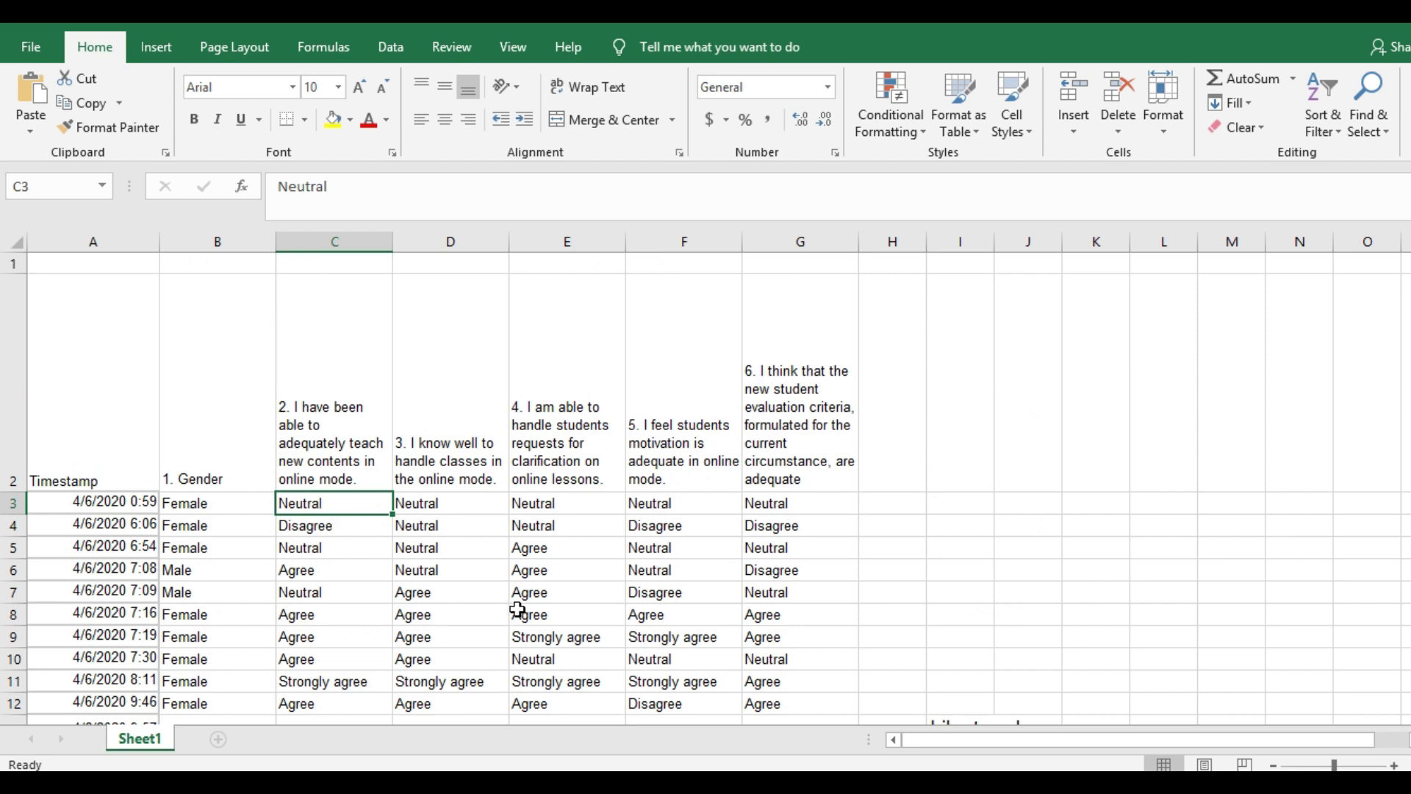
{"action": "scroll", "coordinate": [825, 620], "scroll_direction": "down", "scroll_amount": 3}
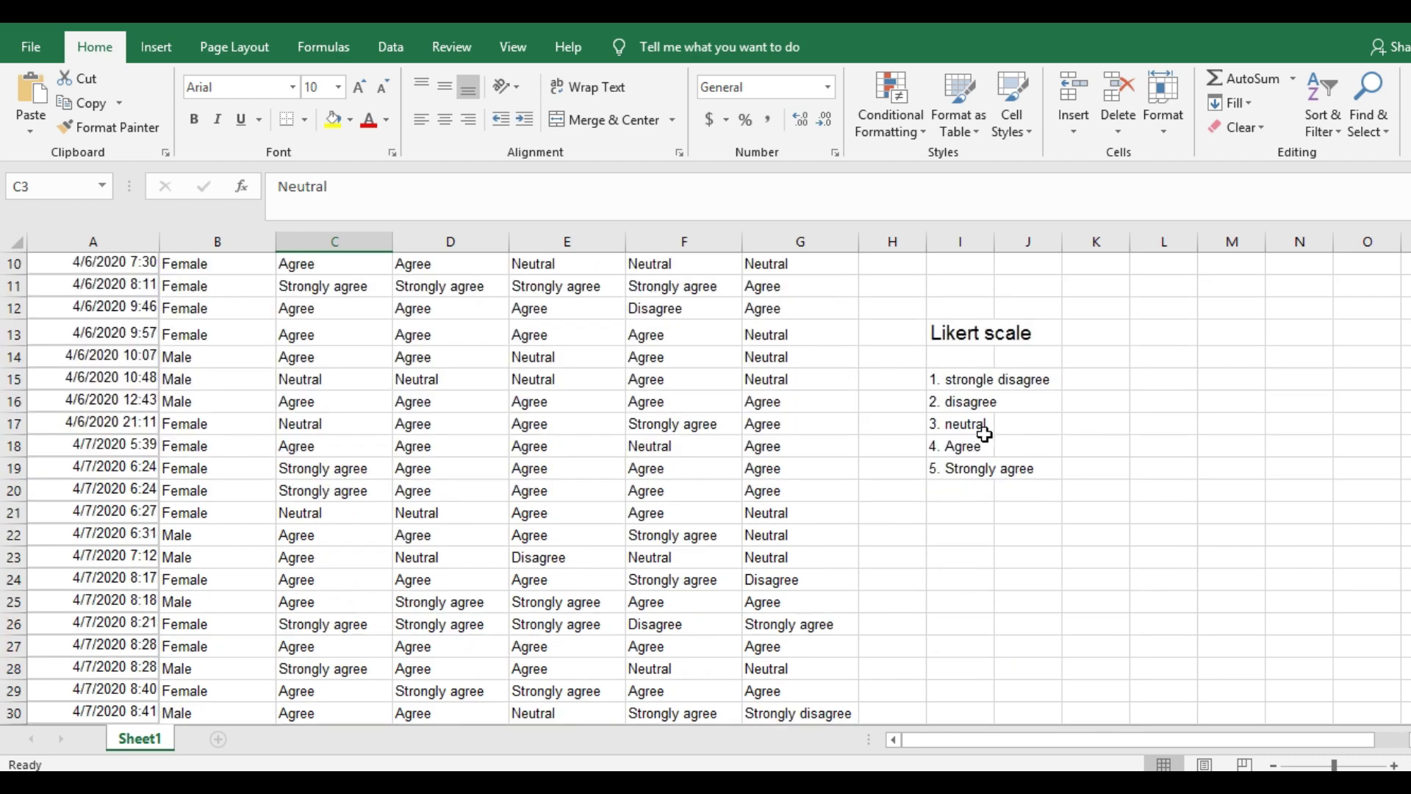
{"action": "scroll", "coordinate": [460, 449], "scroll_direction": "up", "scroll_amount": 2}
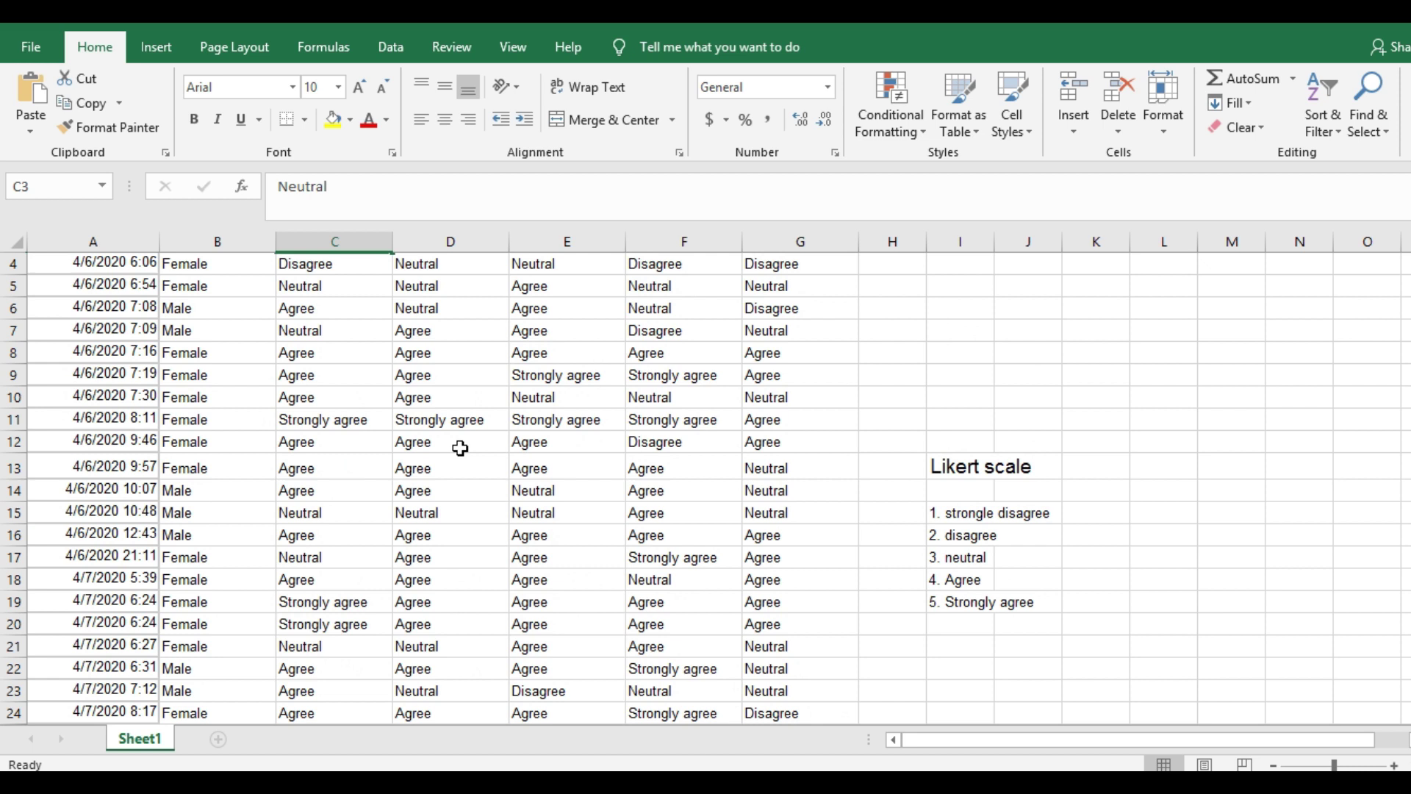
- Replace every "neutral" with 3 throughout the sheet using Find and Replace
{"action": "key", "text": "ctrl+f"}
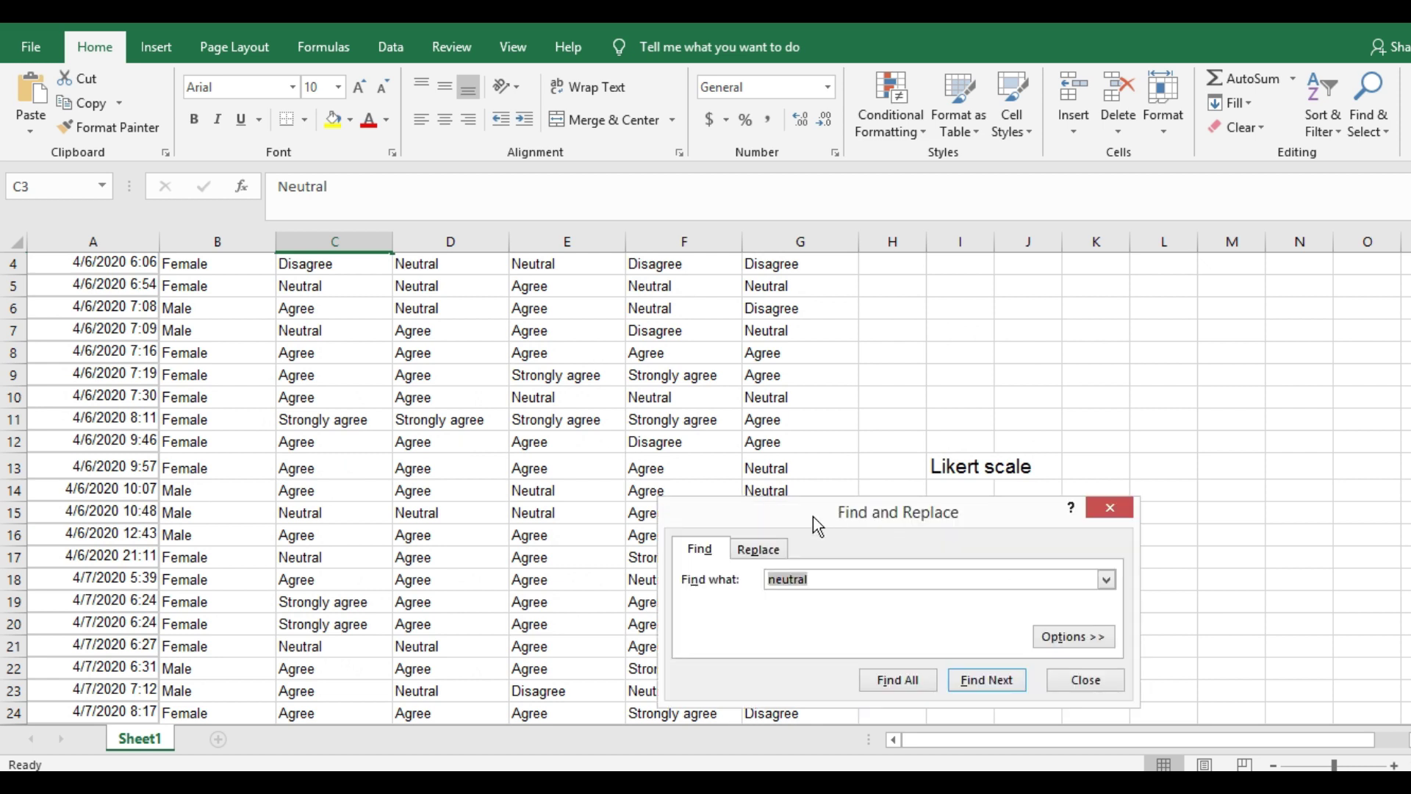
{"action": "left_click_drag", "start_coordinate": [813, 515], "coordinate": [829, 308]}
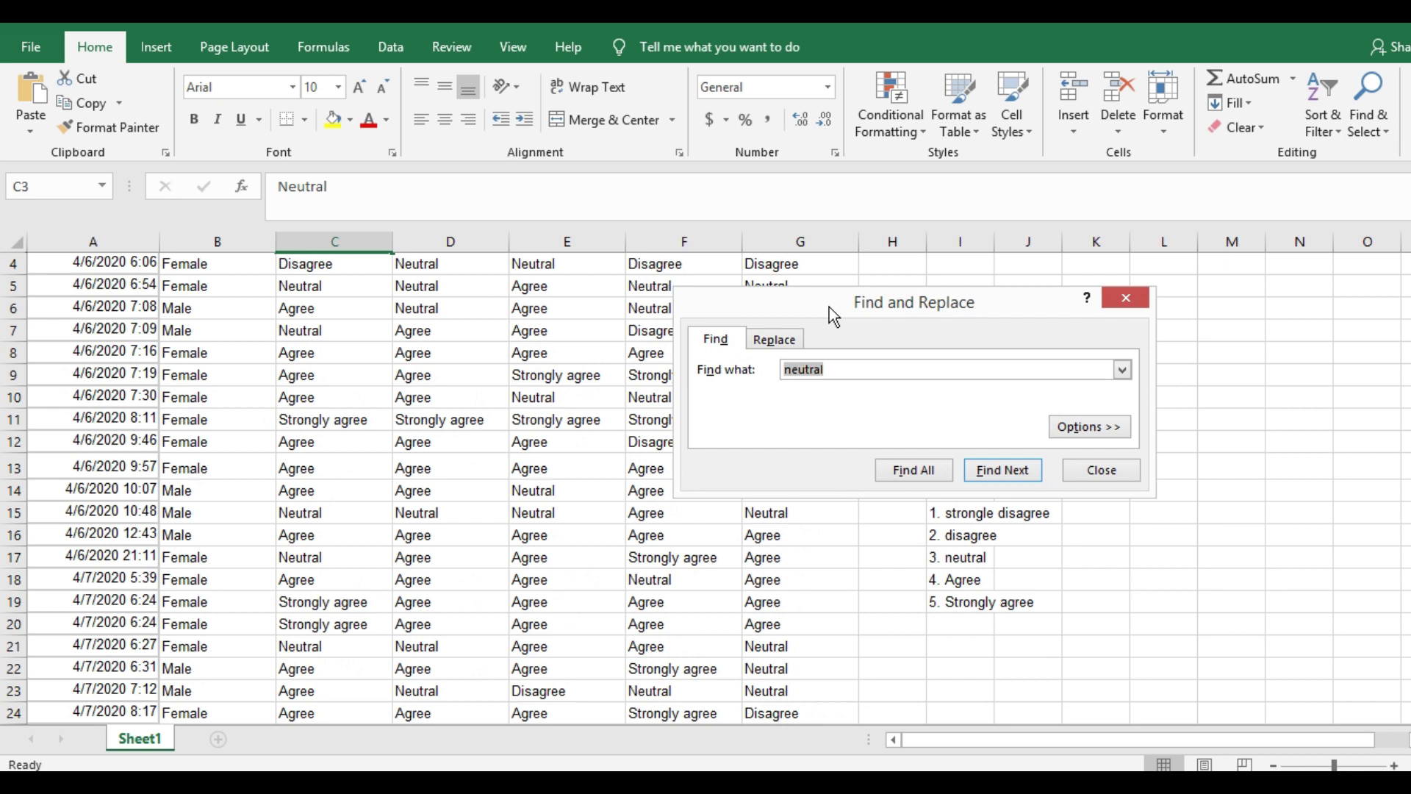
{"action": "left_click", "coordinate": [784, 345]}
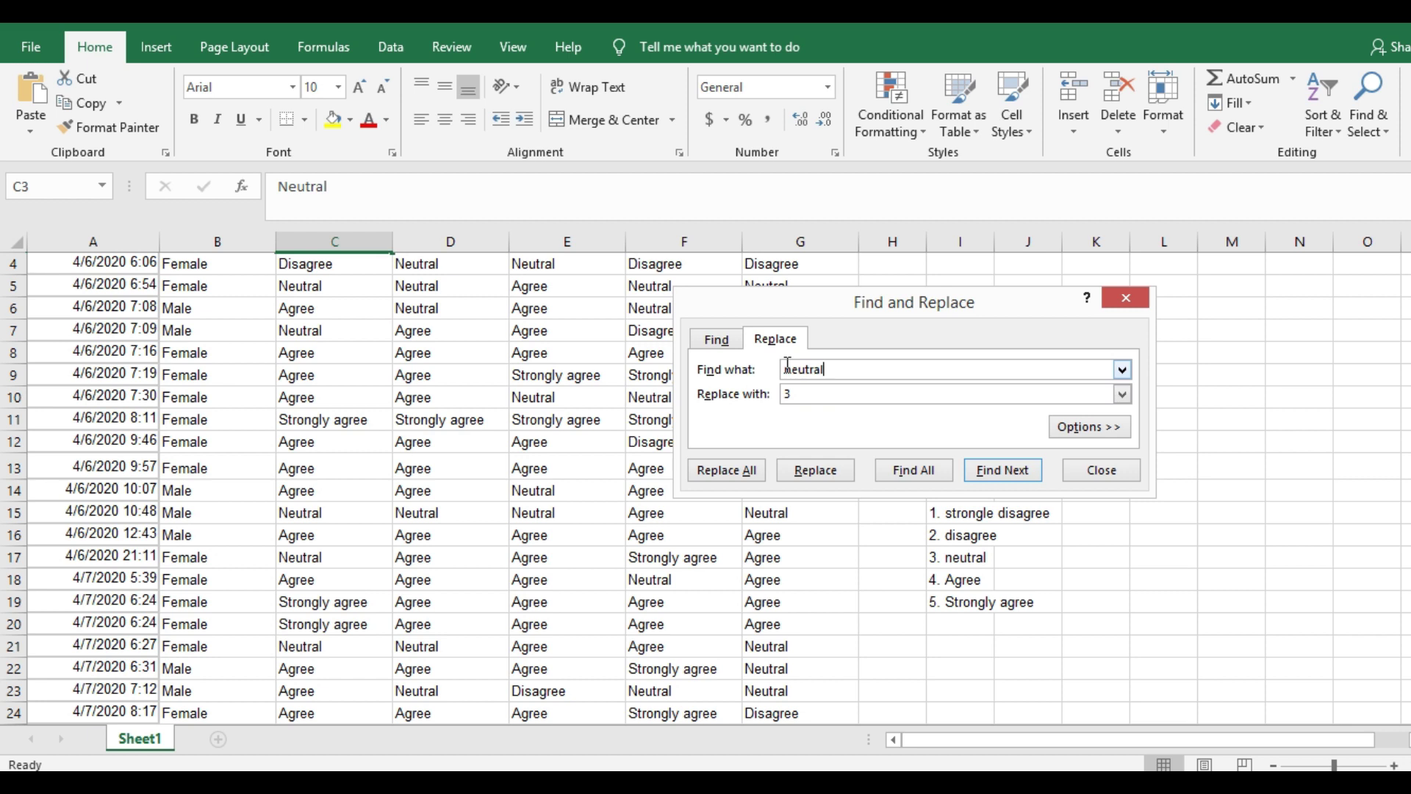
{"action": "left_click_drag", "start_coordinate": [787, 368], "coordinate": [844, 369]}
{"action": "type", "text": "neutral"}
{"action": "left_click", "coordinate": [734, 474]}
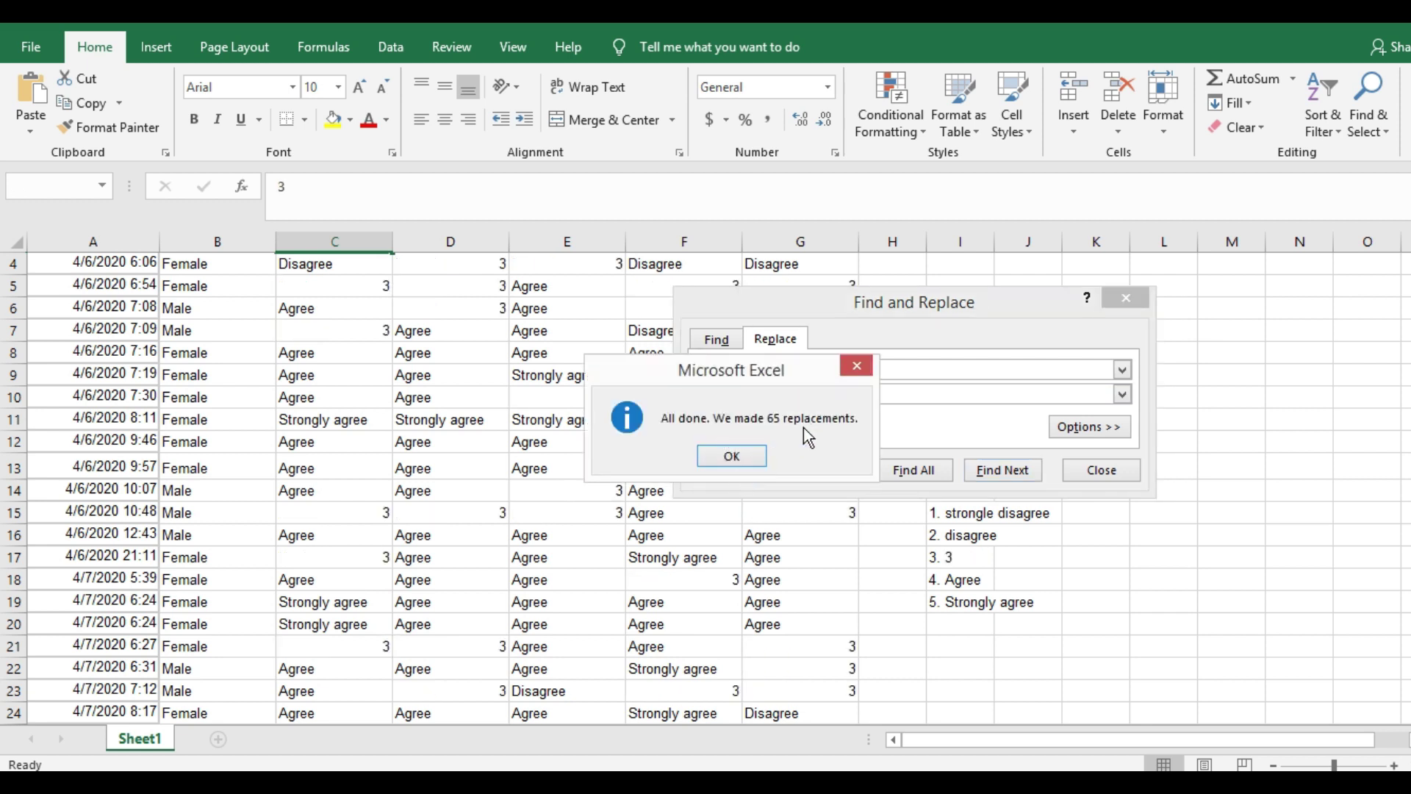
{"action": "left_click", "coordinate": [748, 457]}
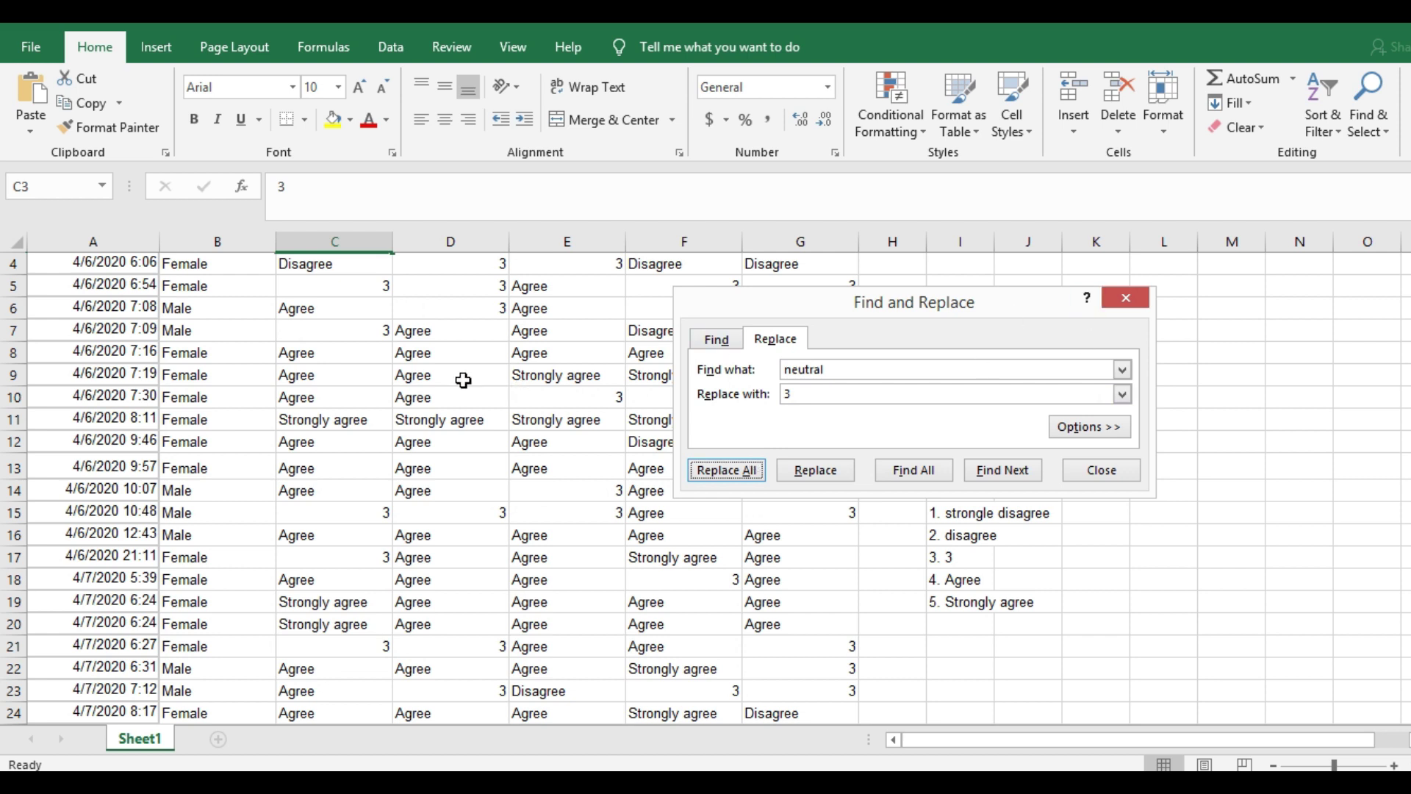
- Check the answers after the neutral replacement, including the entry in cell C11 and the rows around it
{"action": "left_click", "coordinate": [349, 425]}
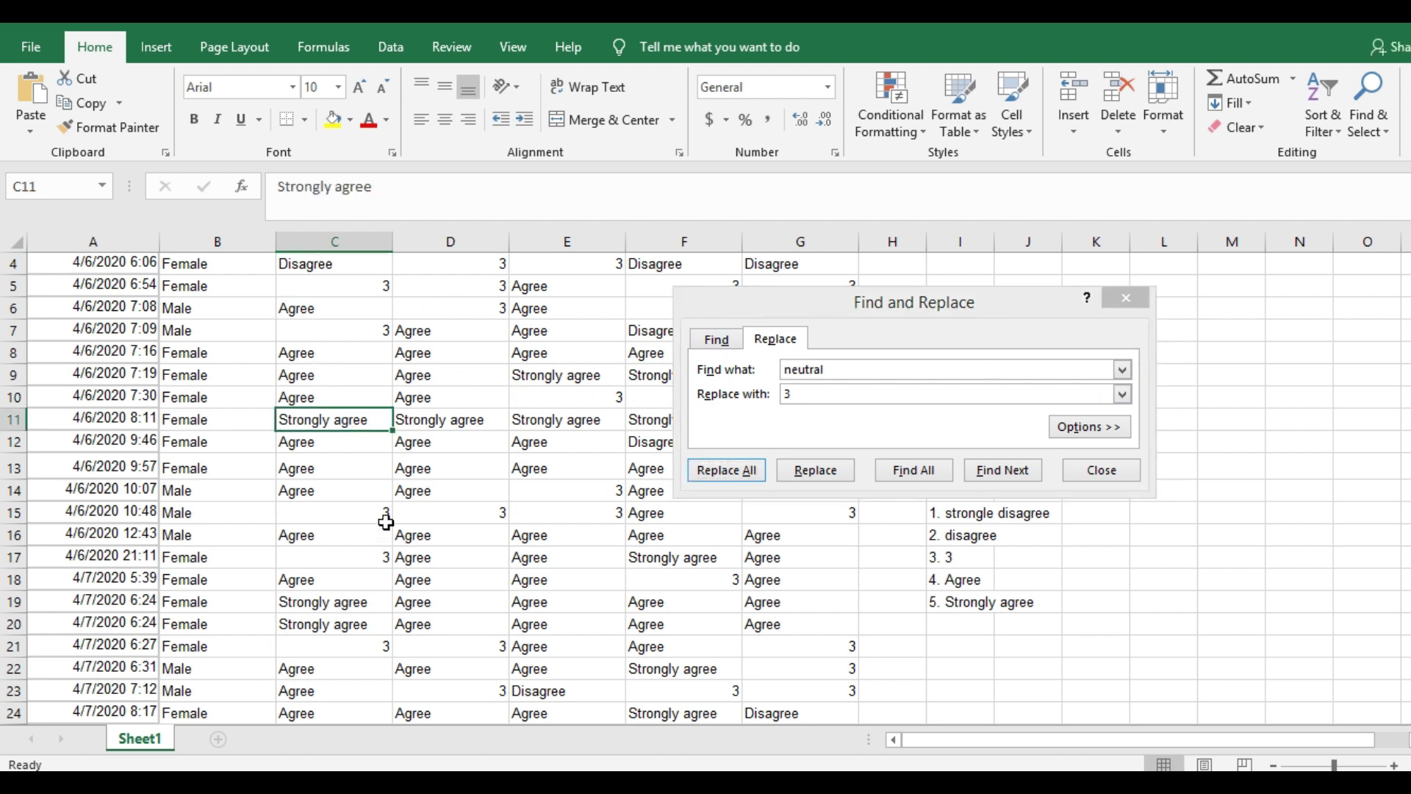
{"action": "scroll", "coordinate": [388, 523], "scroll_direction": "up", "scroll_amount": 1}
{"action": "scroll", "coordinate": [411, 595], "scroll_direction": "down", "scroll_amount": 2}
{"action": "scroll", "coordinate": [413, 600], "scroll_direction": "down", "scroll_amount": 3}
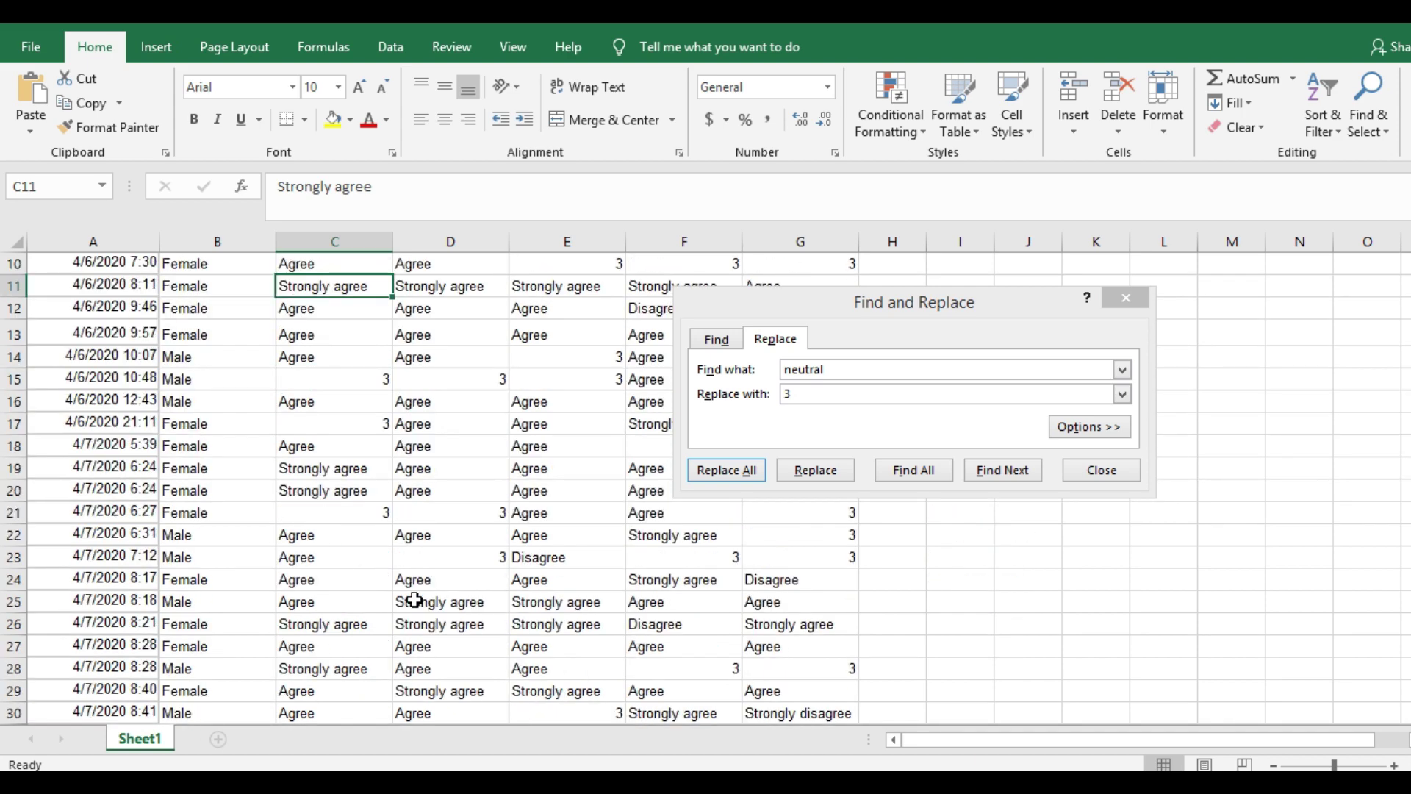
{"action": "scroll", "coordinate": [414, 600], "scroll_direction": "up", "scroll_amount": 2}
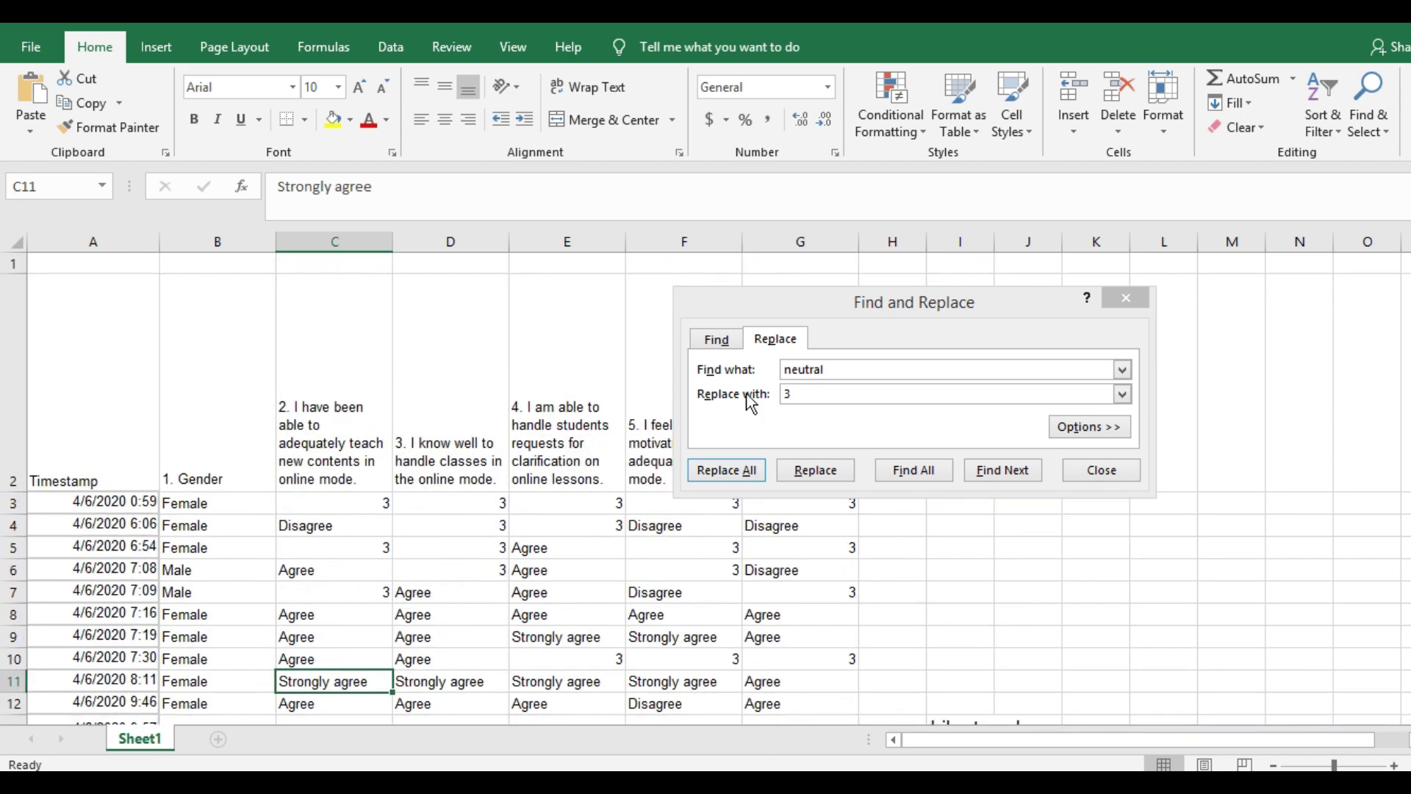
- Set the replacement to look for "agree" and substitute 4
{"action": "left_click_drag", "start_coordinate": [828, 369], "coordinate": [782, 376]}
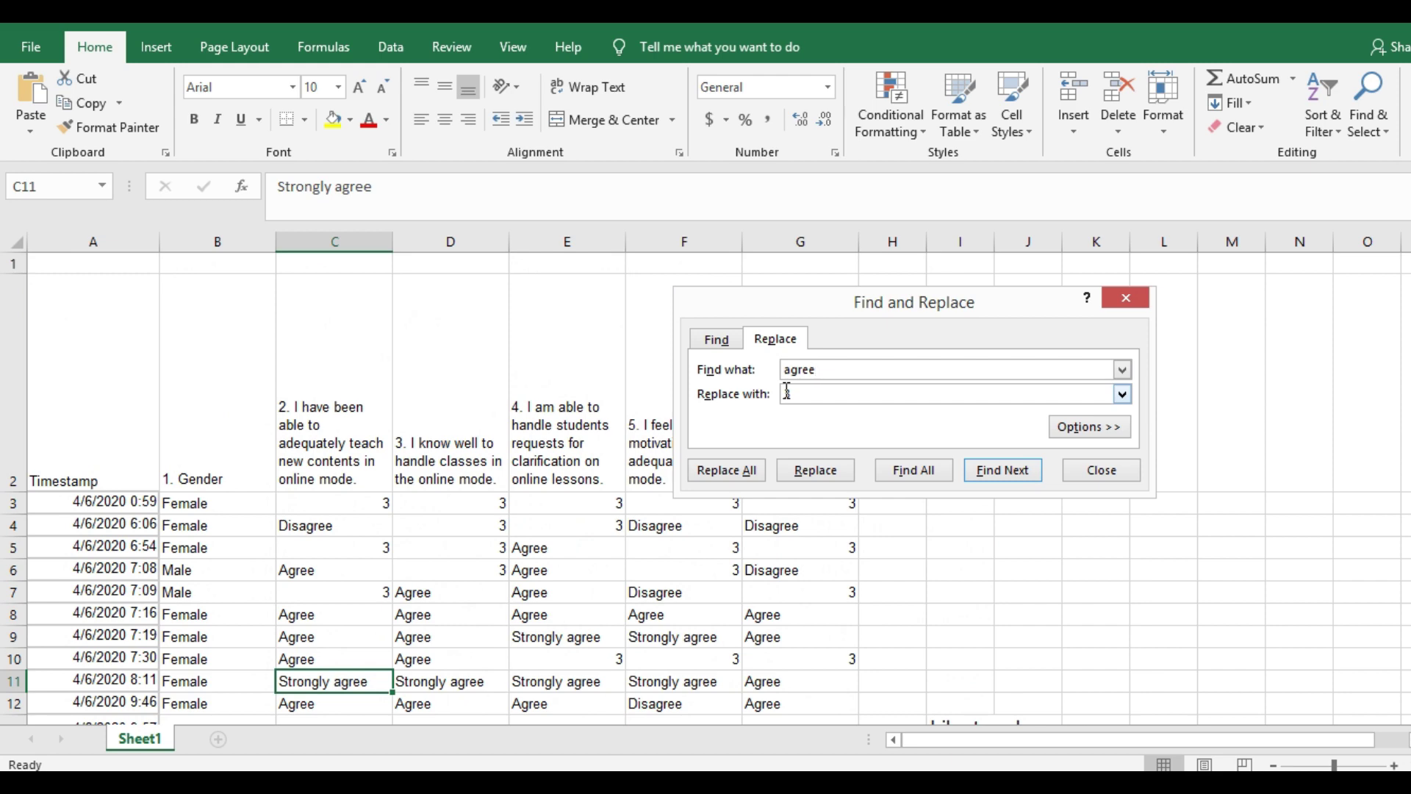
{"action": "left_click", "coordinate": [787, 393]}
{"action": "type", "text": "3"}
{"action": "type", "text": "4"}
- Examine levels 3 and 4 of the Likert scale in cells I17 and I18
{"action": "left_click", "coordinate": [818, 617]}
{"action": "scroll", "coordinate": [837, 626], "scroll_direction": "down", "scroll_amount": 2}
{"action": "scroll", "coordinate": [844, 624], "scroll_direction": "up", "scroll_amount": 2}
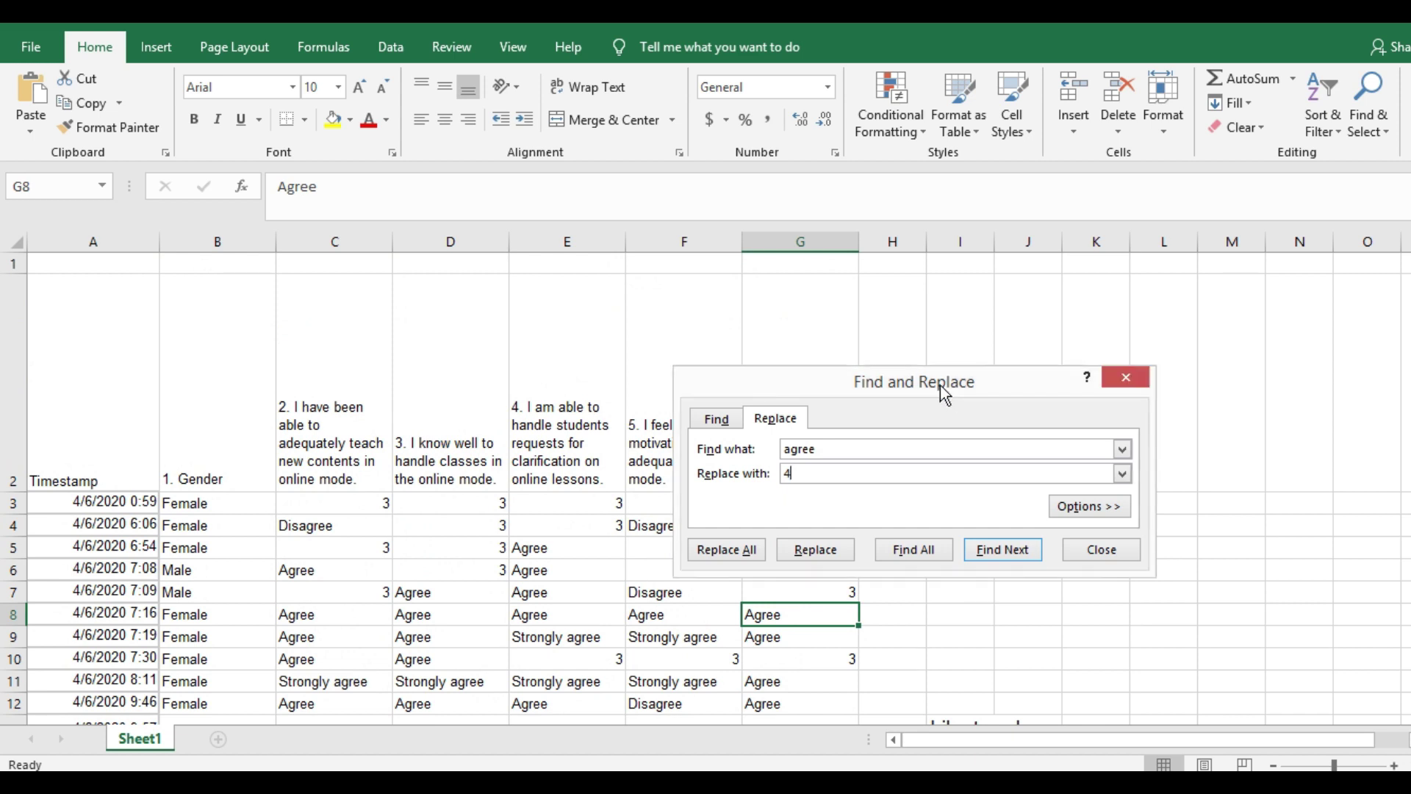
{"action": "left_click_drag", "start_coordinate": [948, 393], "coordinate": [639, 306]}
{"action": "left_click", "coordinate": [951, 588]}
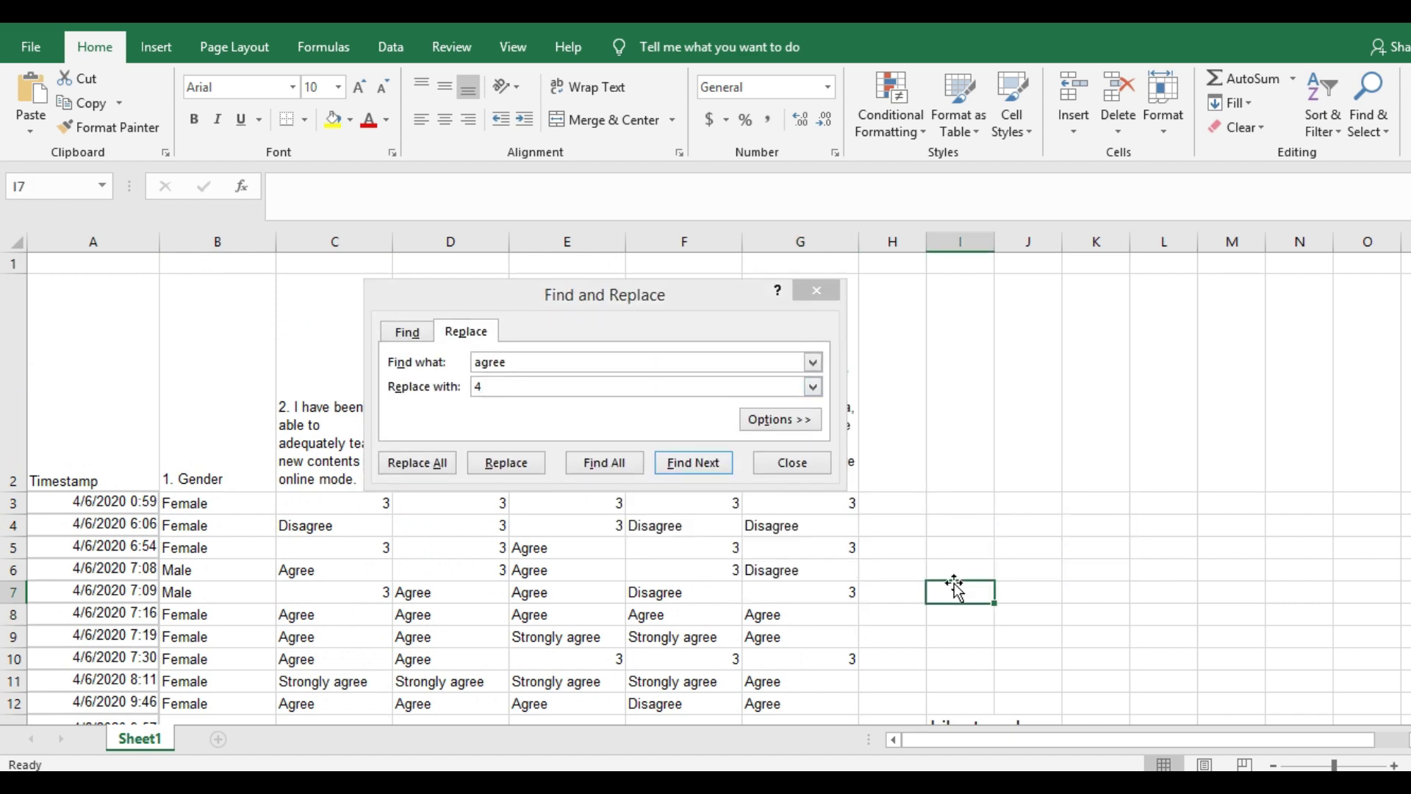
{"action": "scroll", "coordinate": [953, 588], "scroll_direction": "down", "scroll_amount": 1}
{"action": "left_click", "coordinate": [961, 580]}
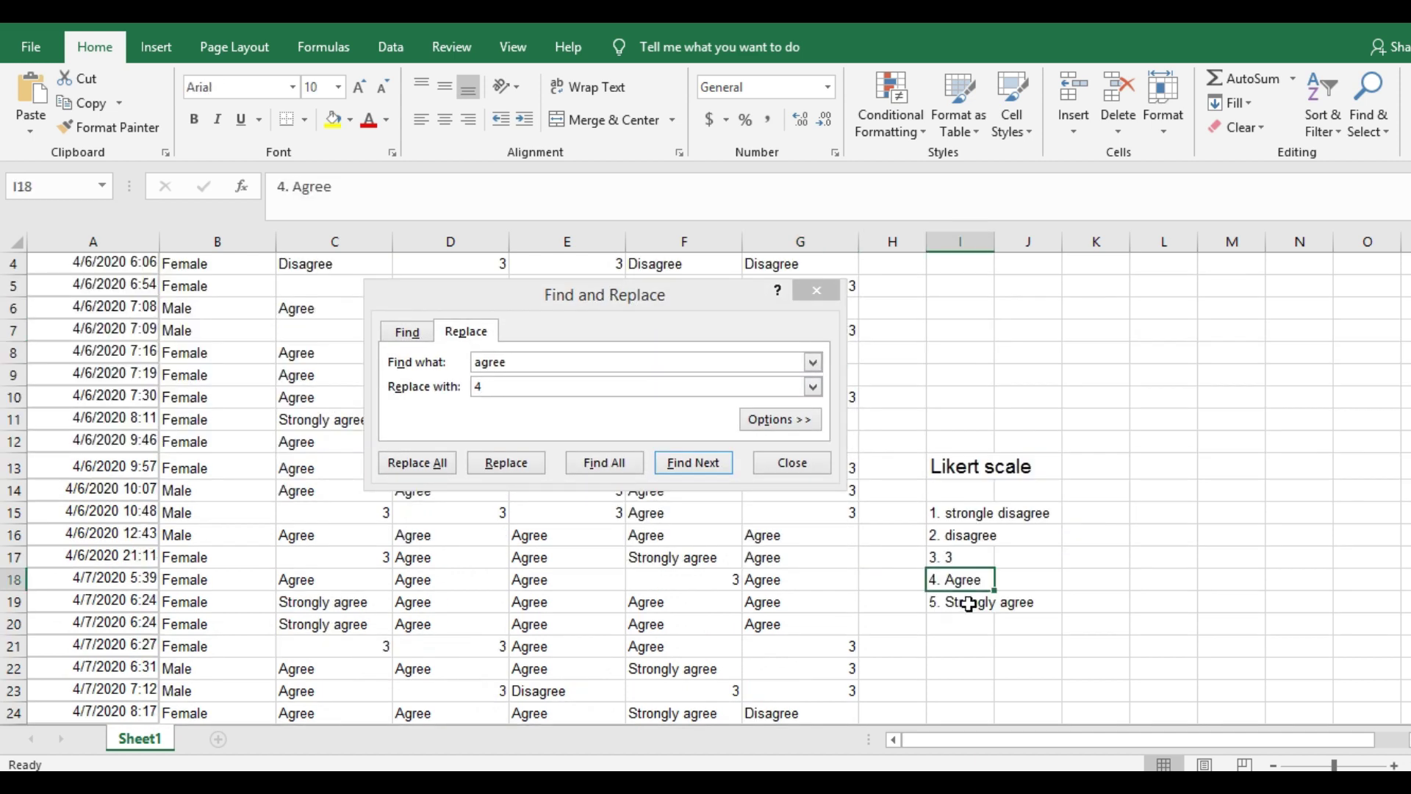
{"action": "left_click", "coordinate": [964, 558]}
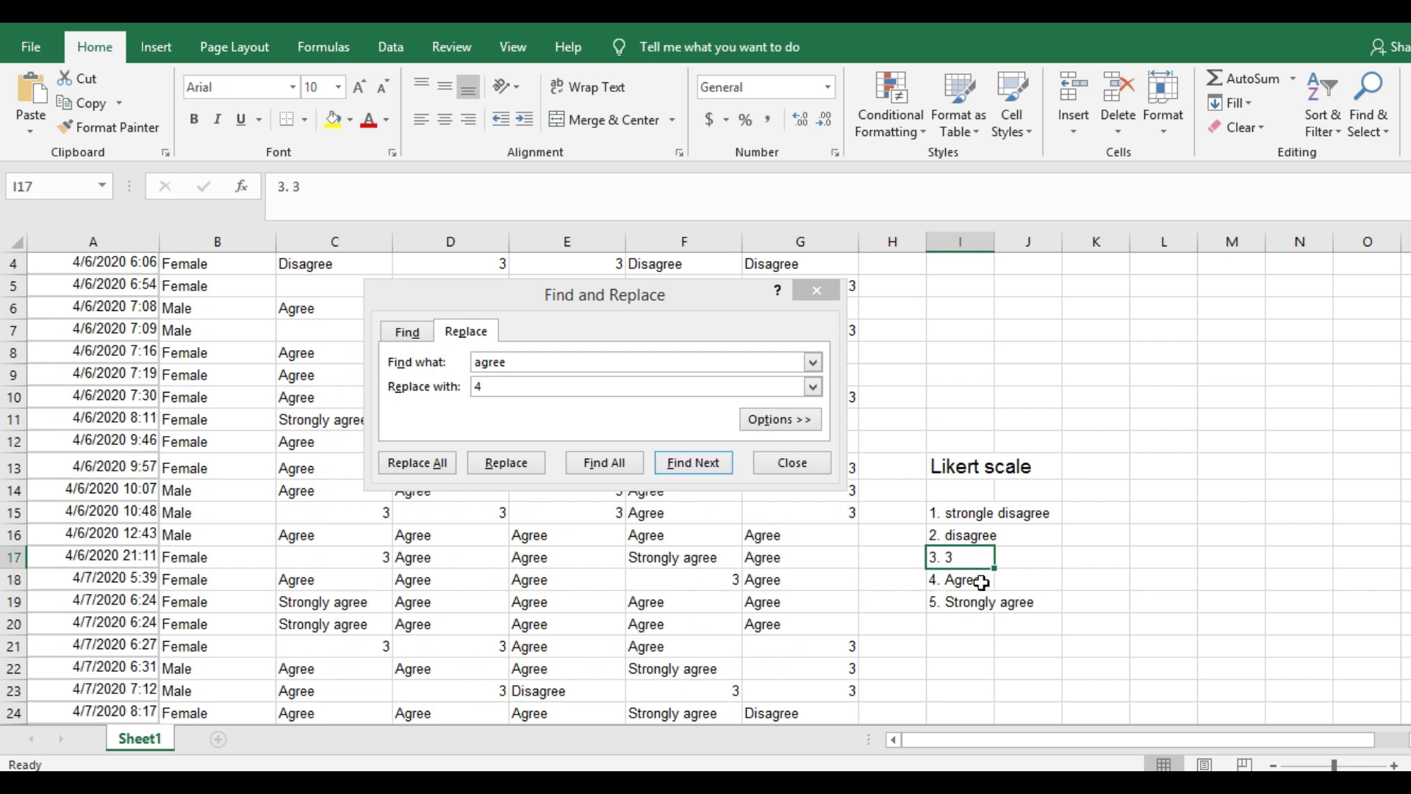
{"action": "left_click", "coordinate": [981, 580]}
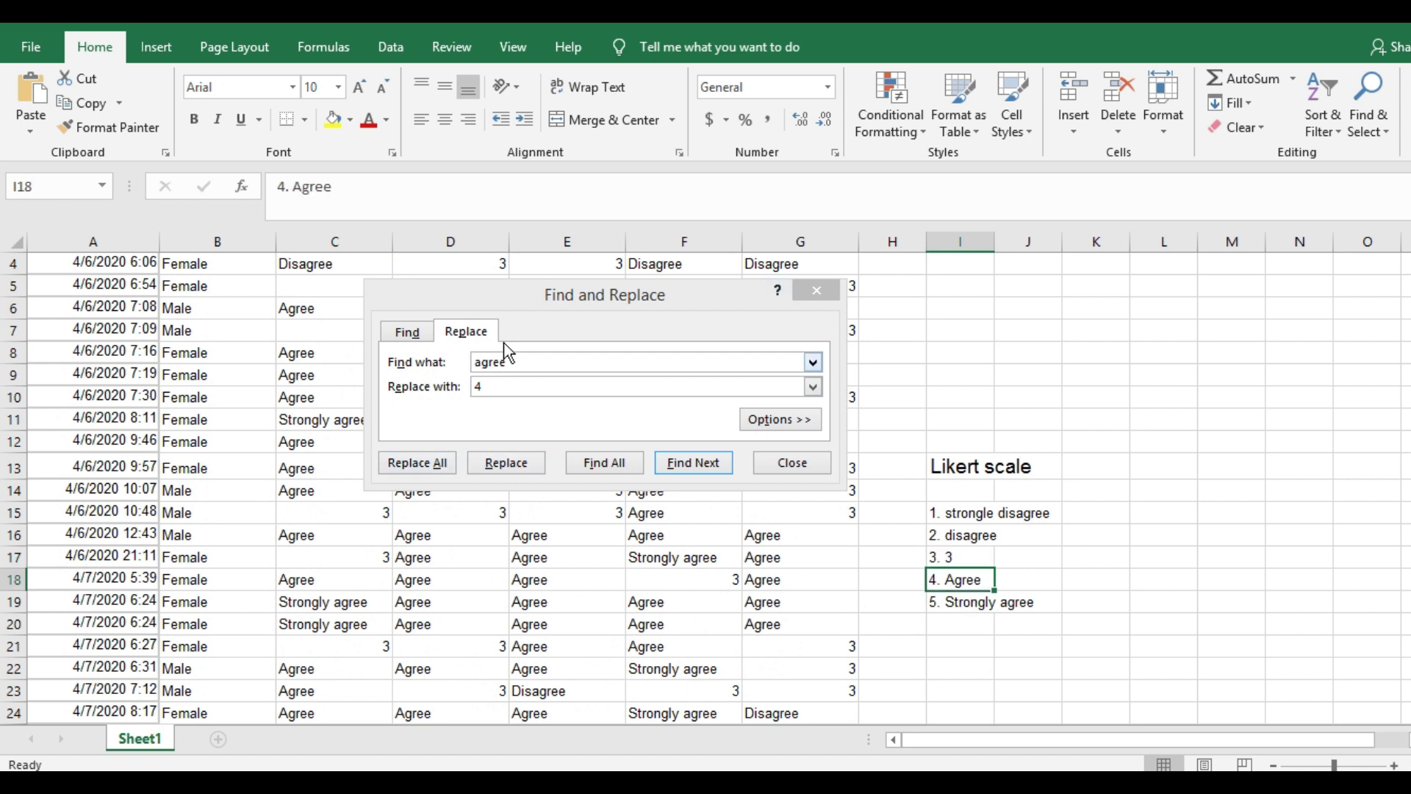
- Try replacing every "agree" with 4 throughout the sheet
{"action": "left_click_drag", "start_coordinate": [557, 307], "coordinate": [945, 363]}
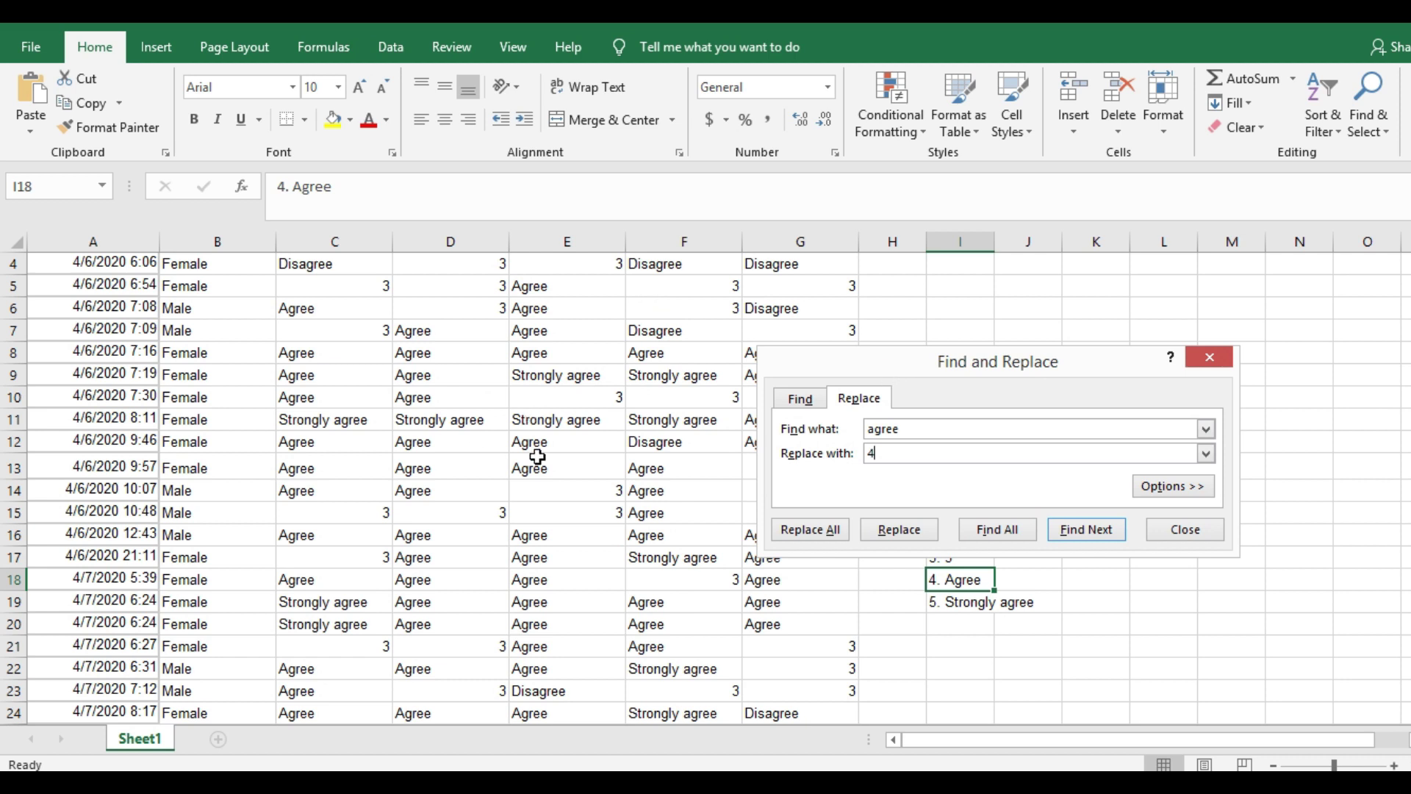
{"action": "left_click", "coordinate": [826, 531]}
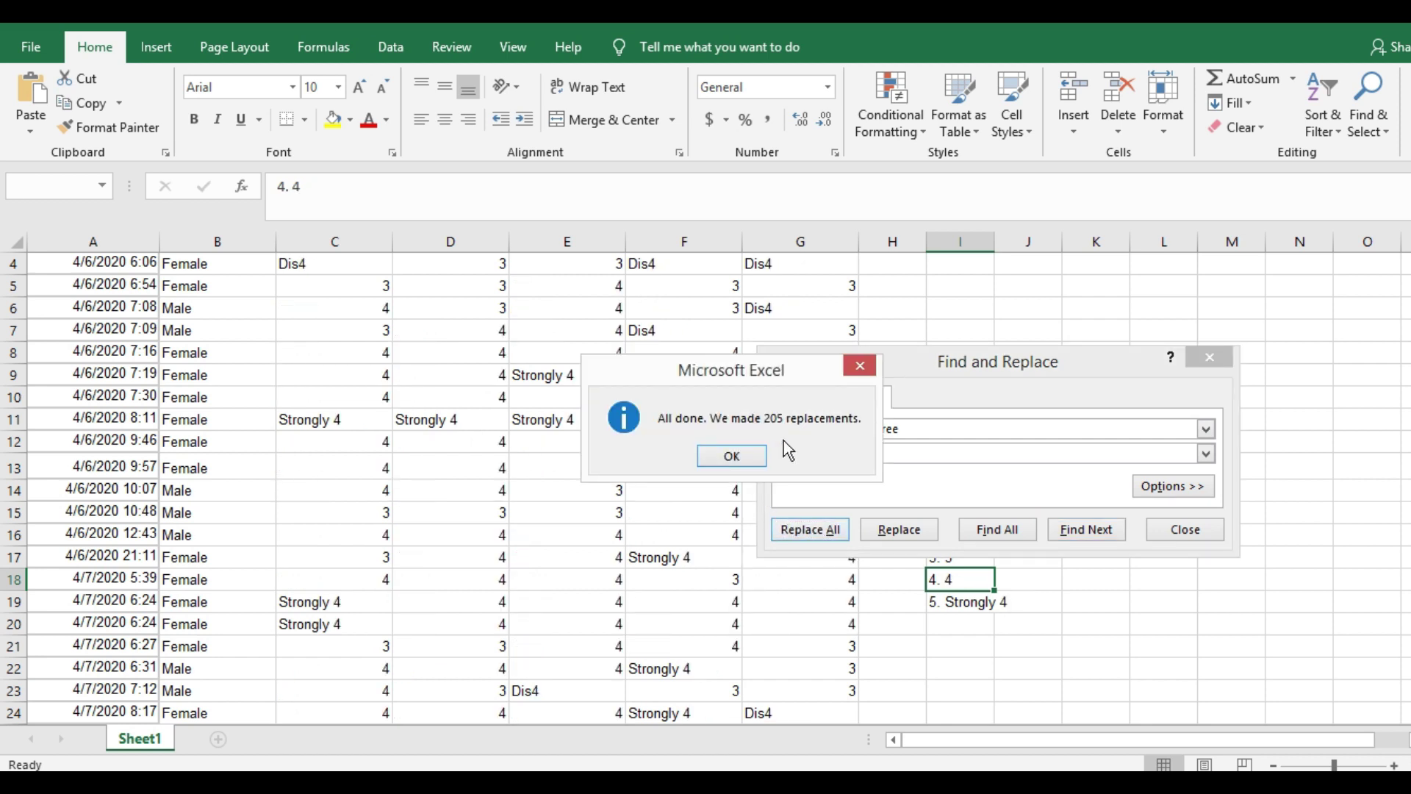
{"action": "left_click", "coordinate": [731, 454]}
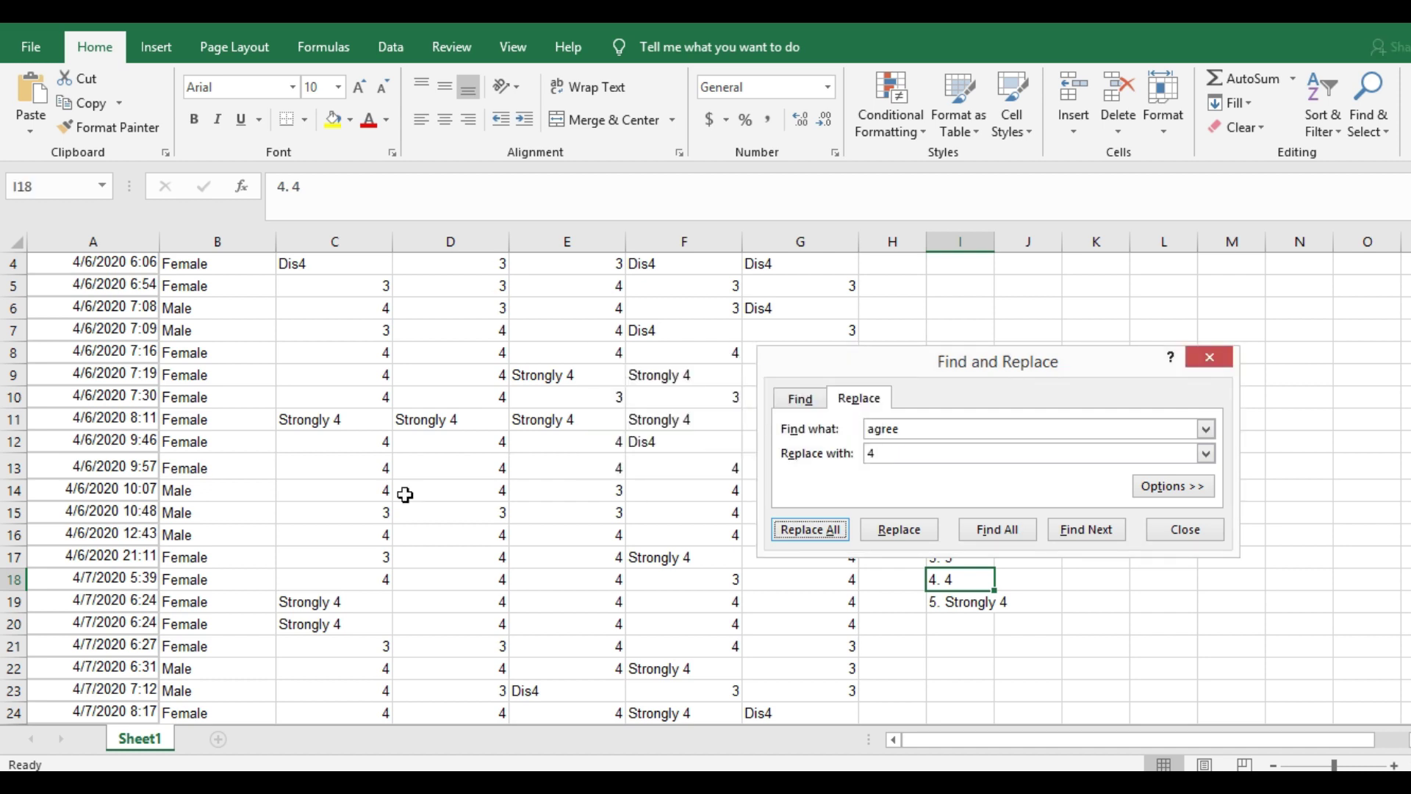
- Inspect the answers in cells C11, F31, F34 and G42, and undo the replacement of "agree" with 4
{"action": "left_click", "coordinate": [347, 421]}
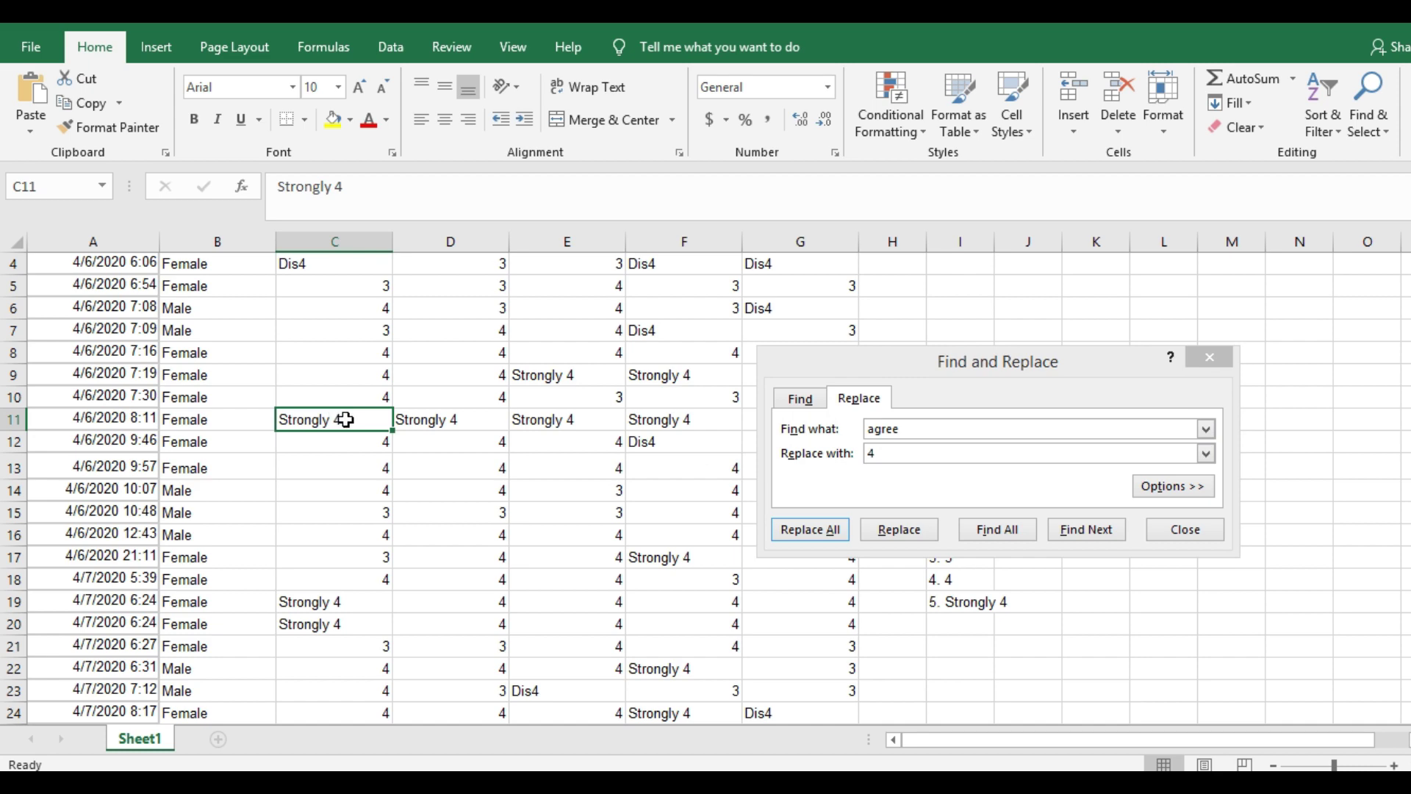
{"action": "scroll", "coordinate": [584, 623], "scroll_direction": "down", "scroll_amount": 2}
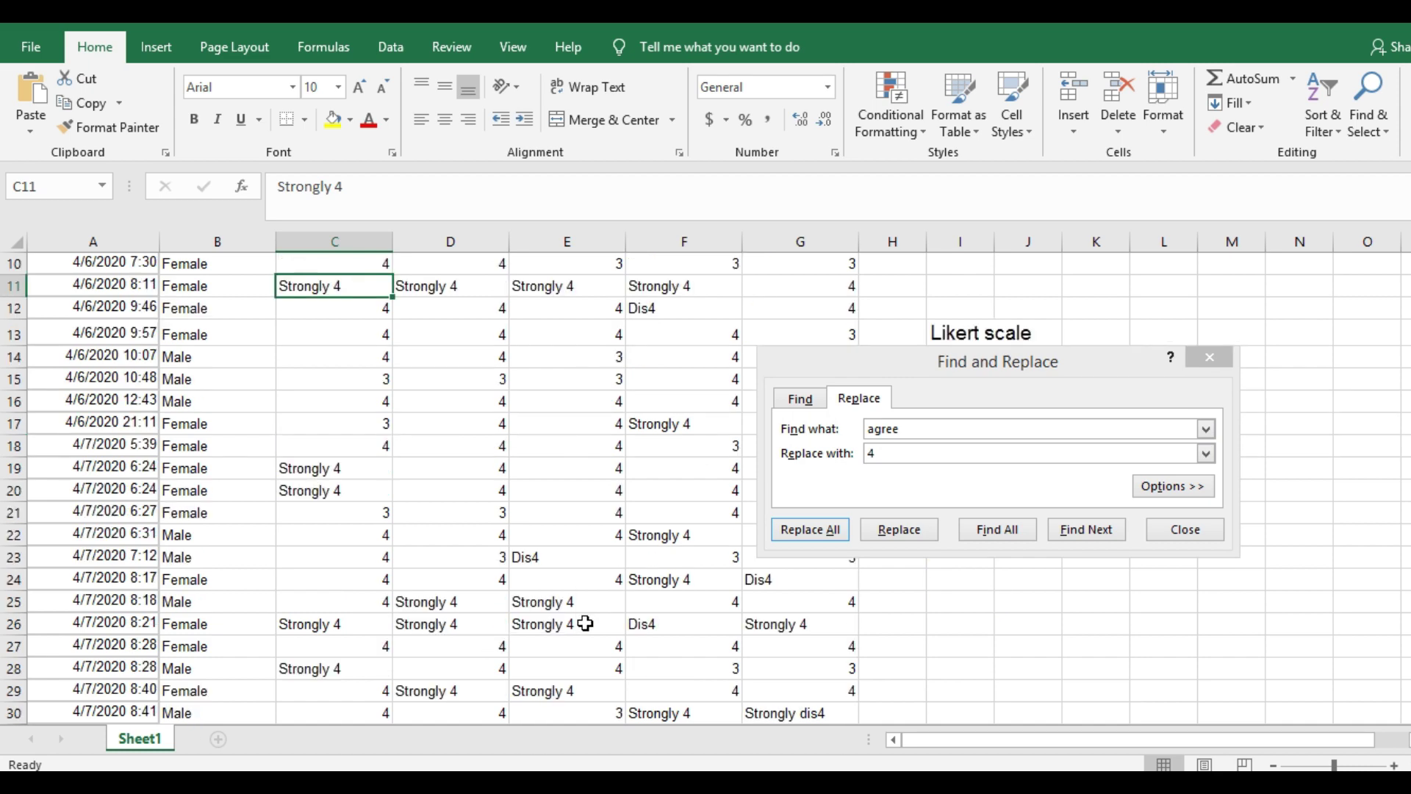
{"action": "scroll", "coordinate": [584, 623], "scroll_direction": "down", "scroll_amount": 1}
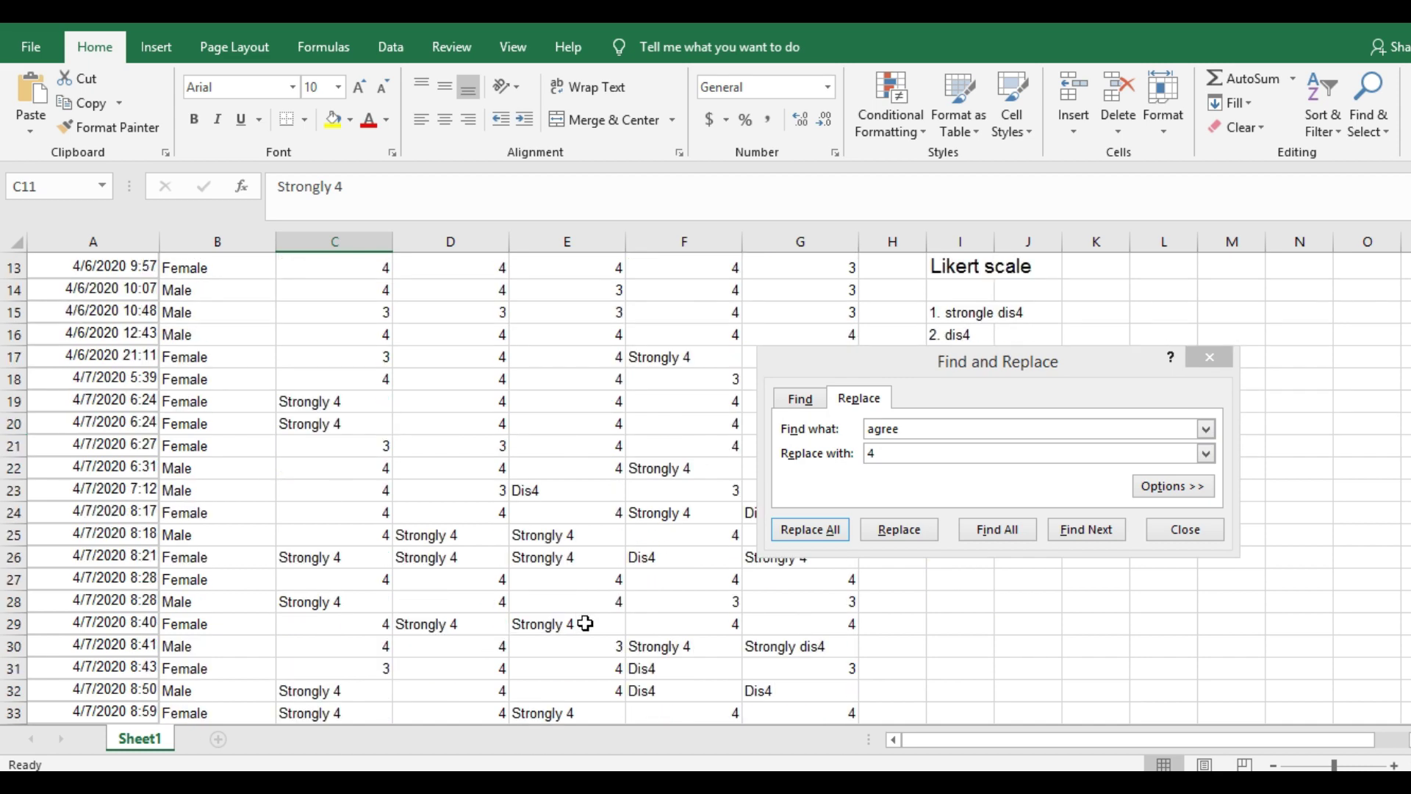
{"action": "scroll", "coordinate": [585, 623], "scroll_direction": "down", "scroll_amount": 1}
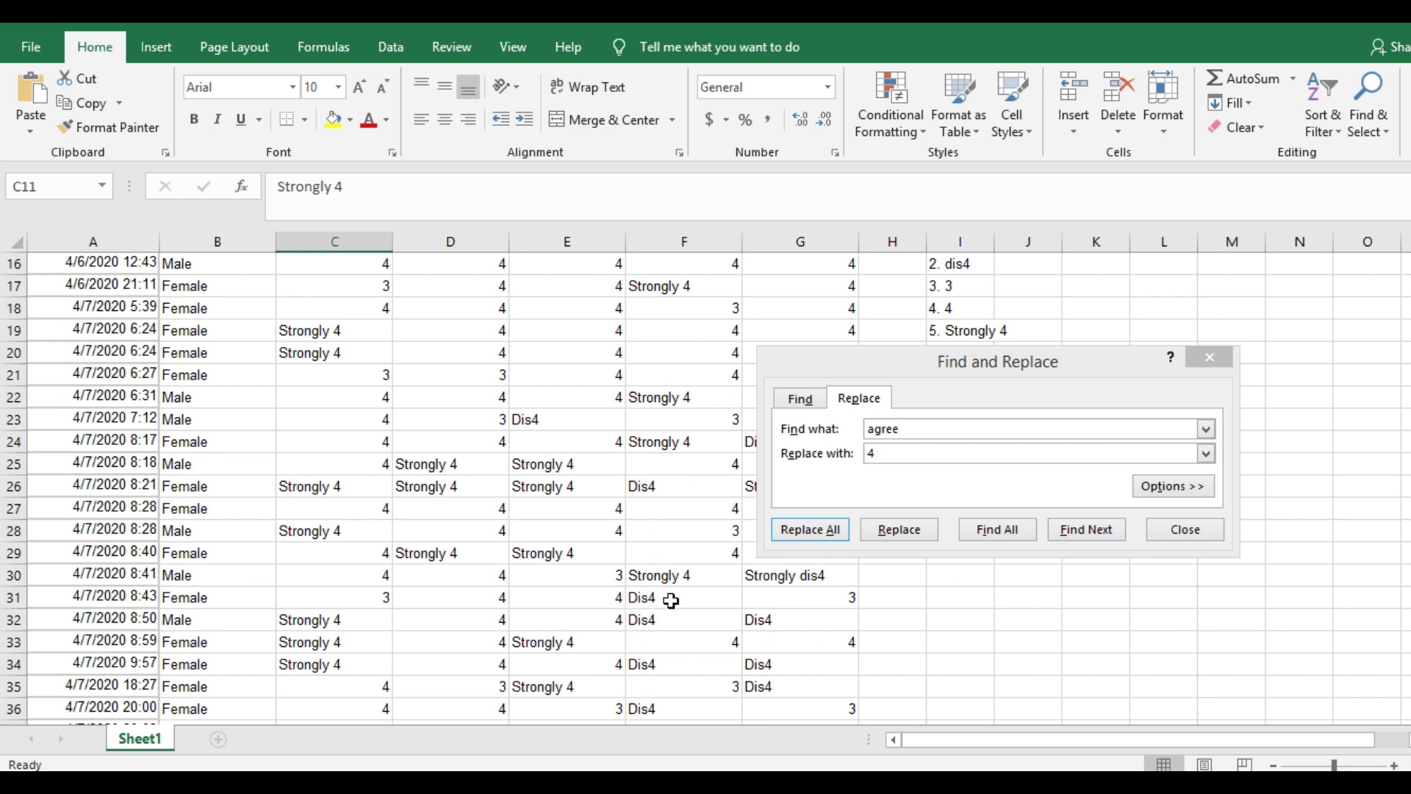
{"action": "left_click", "coordinate": [665, 601]}
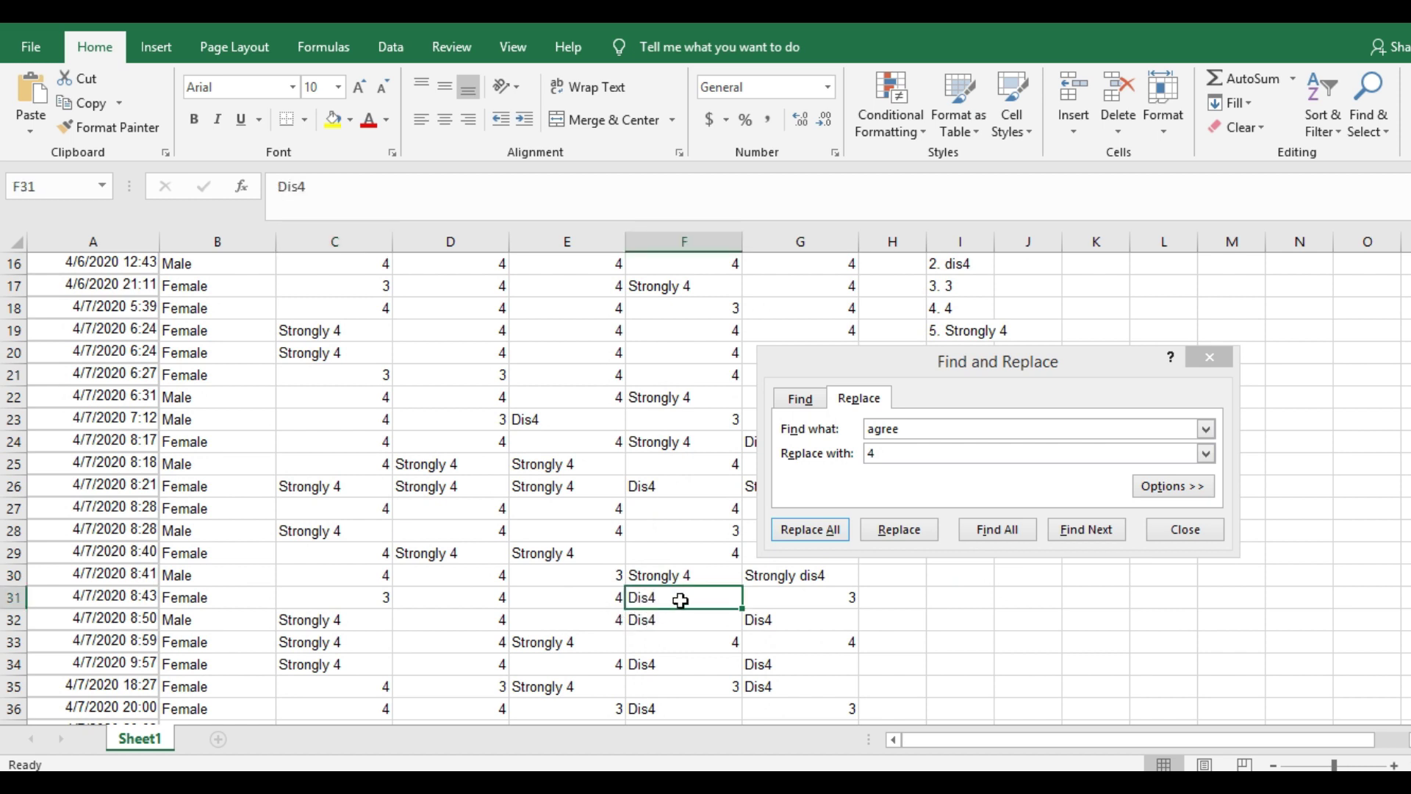
{"action": "left_click", "coordinate": [659, 665]}
{"action": "scroll", "coordinate": [665, 691], "scroll_direction": "down", "scroll_amount": 2}
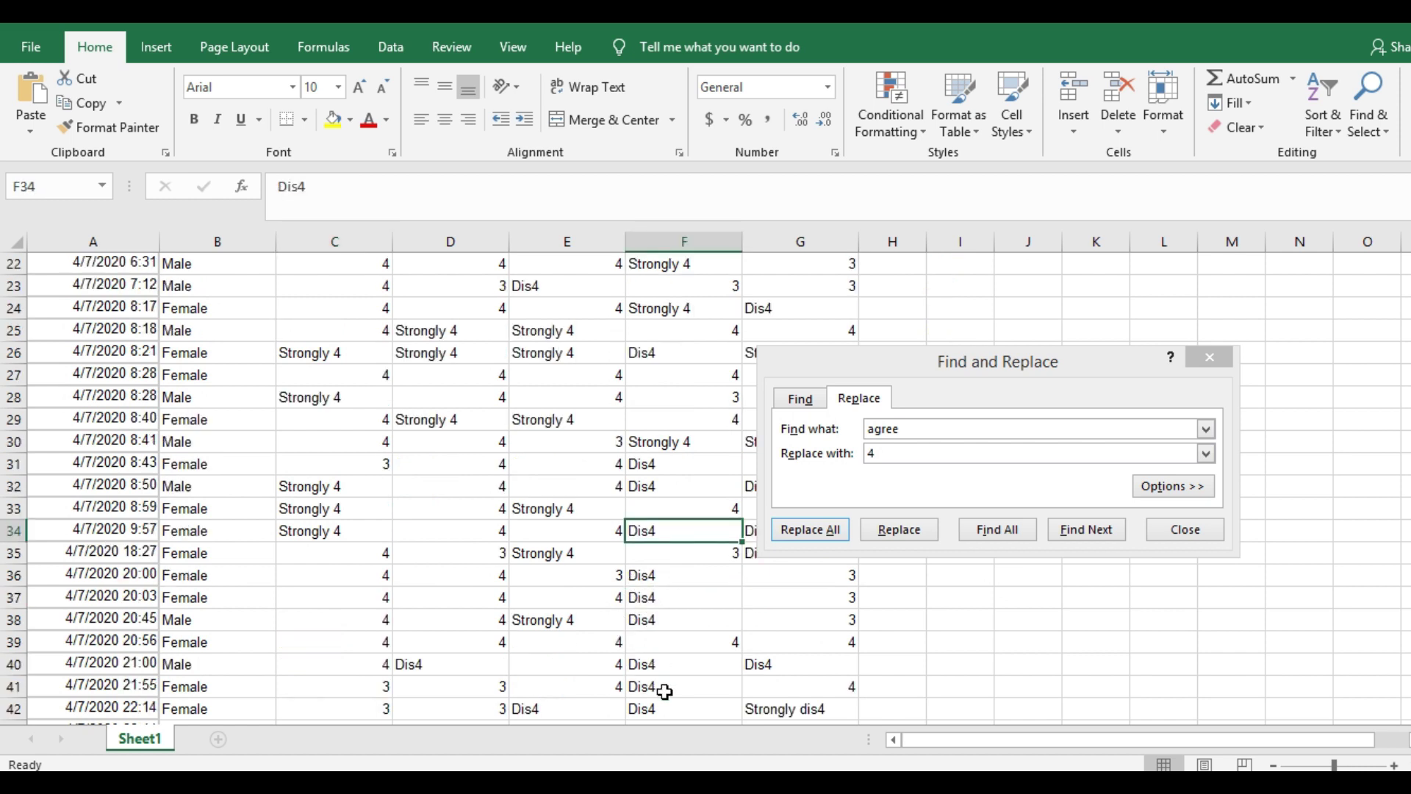
{"action": "left_click", "coordinate": [772, 705]}
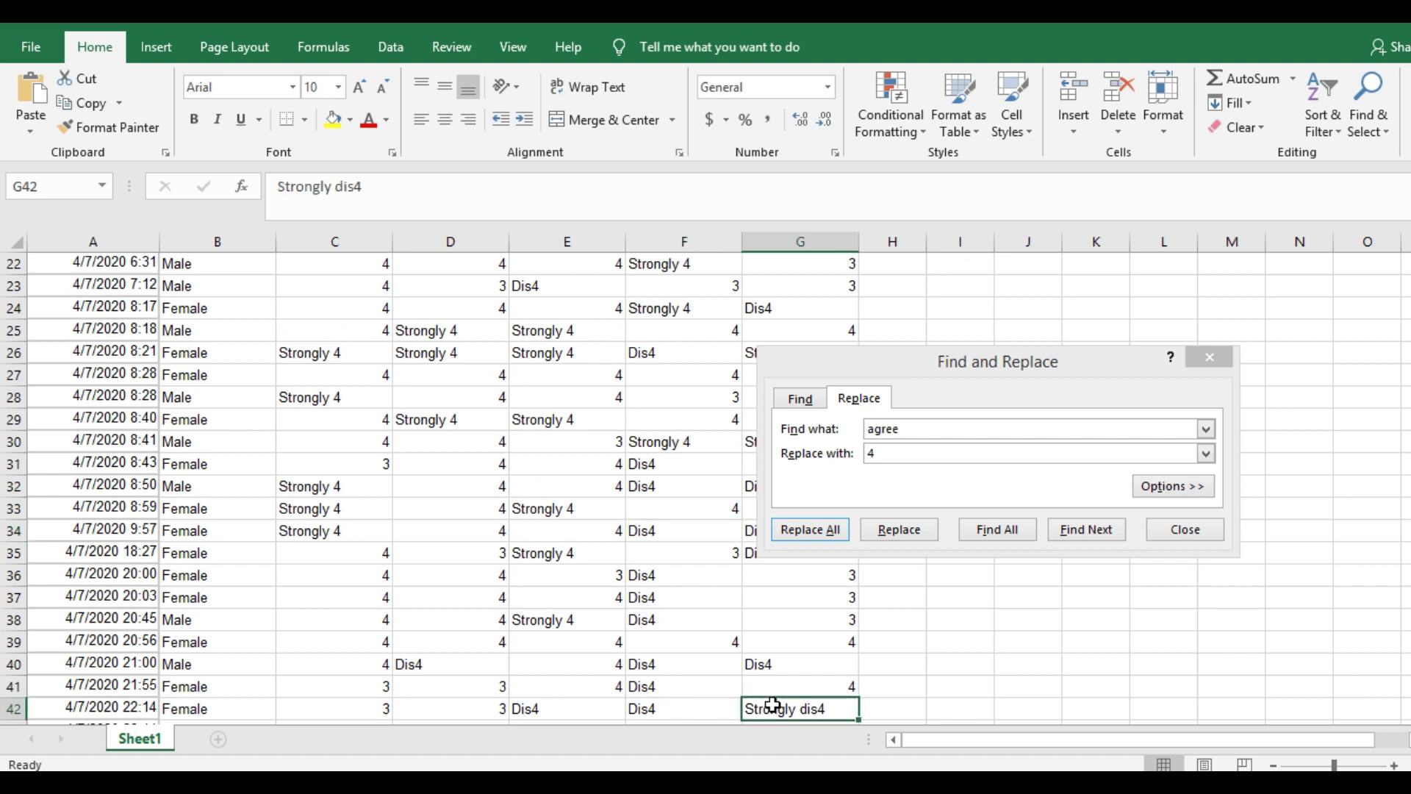
{"action": "scroll", "coordinate": [688, 643], "scroll_direction": "down", "scroll_amount": 1}
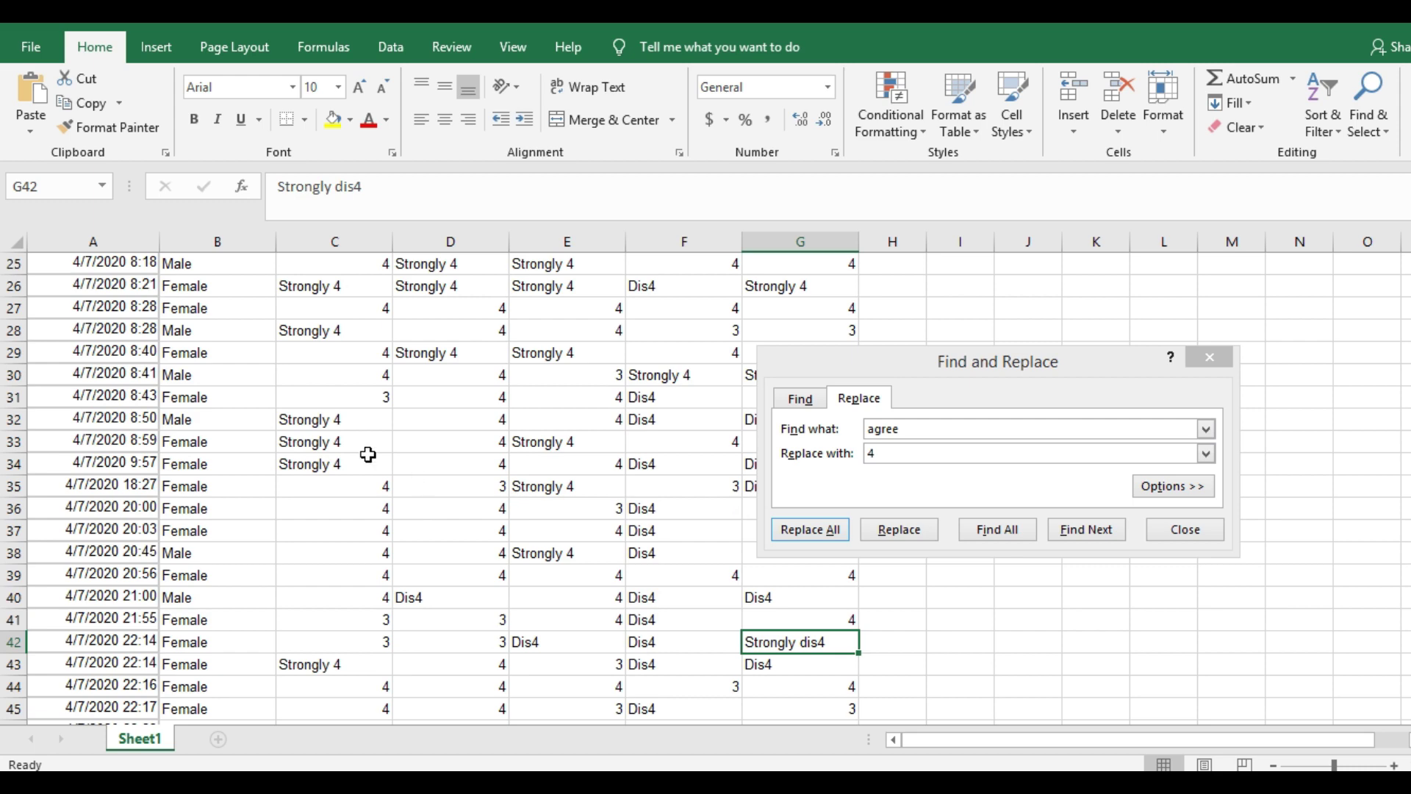
{"action": "left_click", "coordinate": [60, 22]}
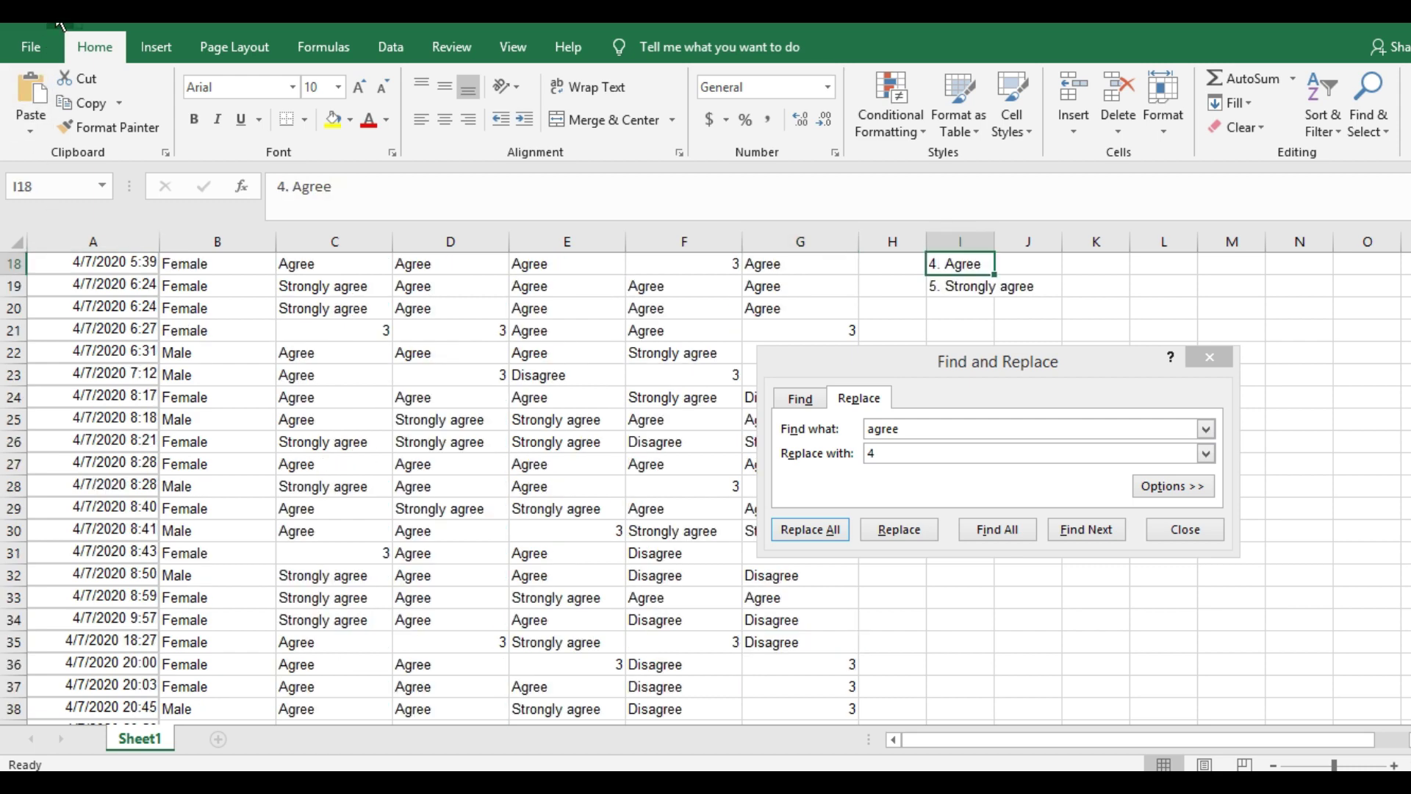
- Replace every "strongly agree" with 5 throughout the sheet
{"action": "left_click", "coordinate": [868, 432]}
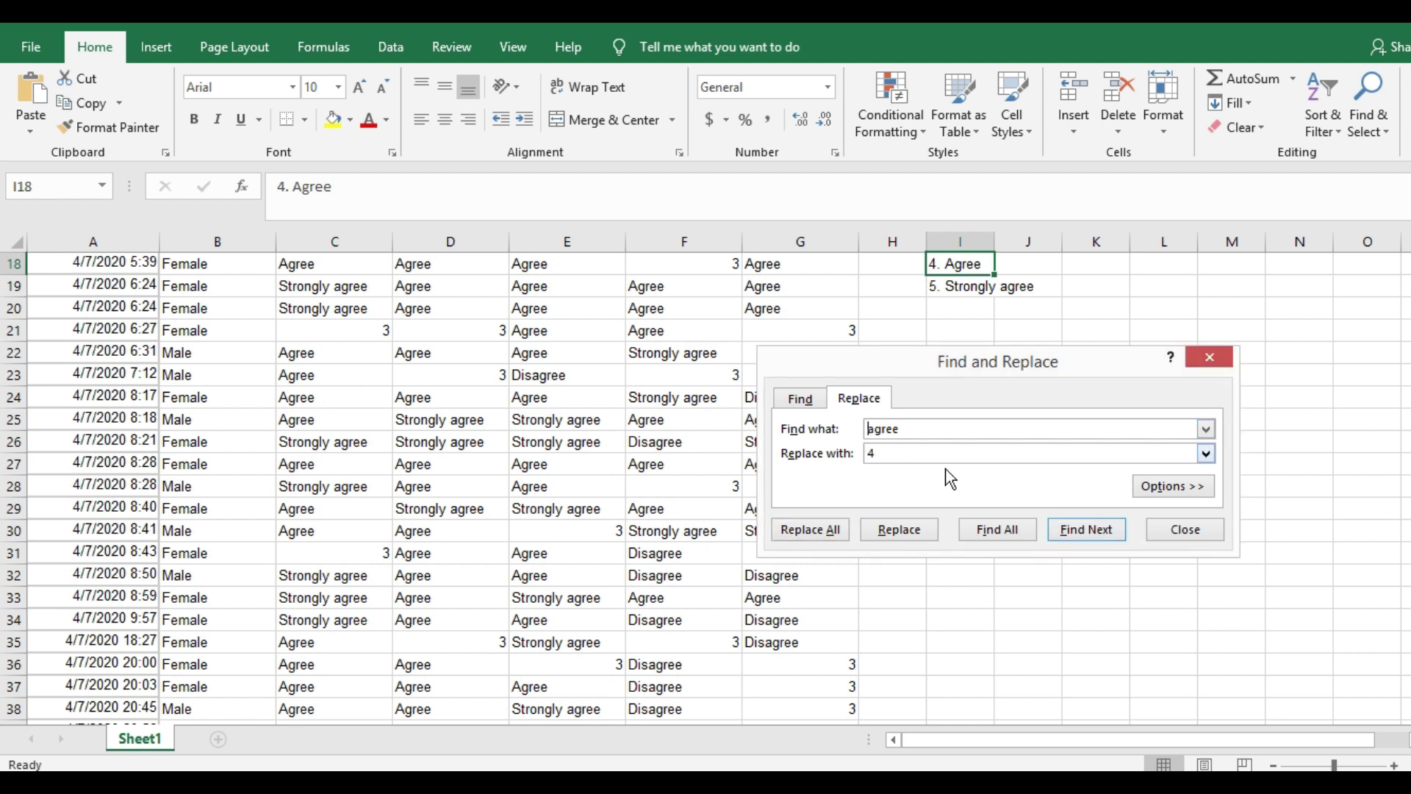
{"action": "type", "text": "strongly"}
{"action": "left_click", "coordinate": [876, 453]}
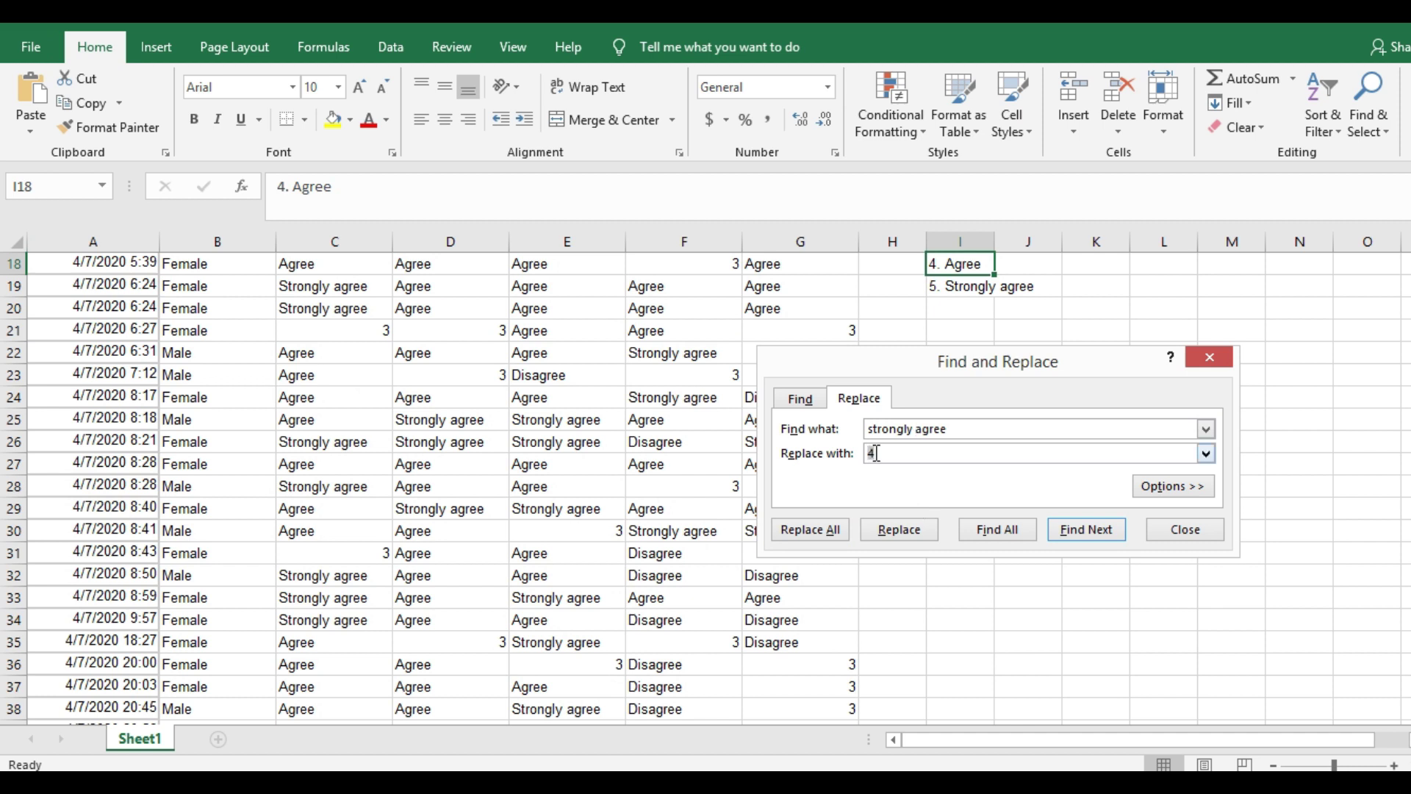
{"action": "key", "text": "BackSpace"}
{"action": "type", "text": "5"}
{"action": "left_click", "coordinate": [840, 530]}
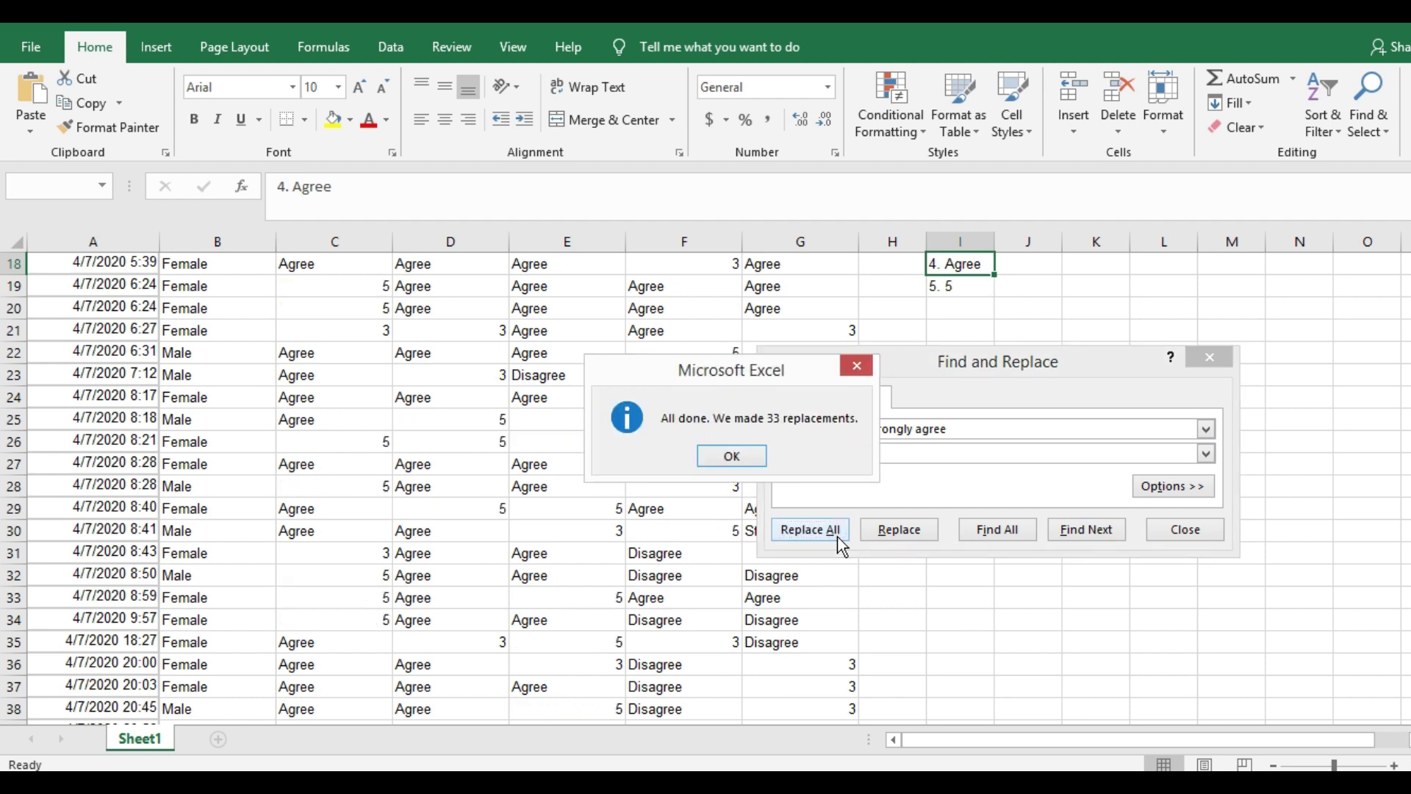
{"action": "left_click", "coordinate": [743, 457]}
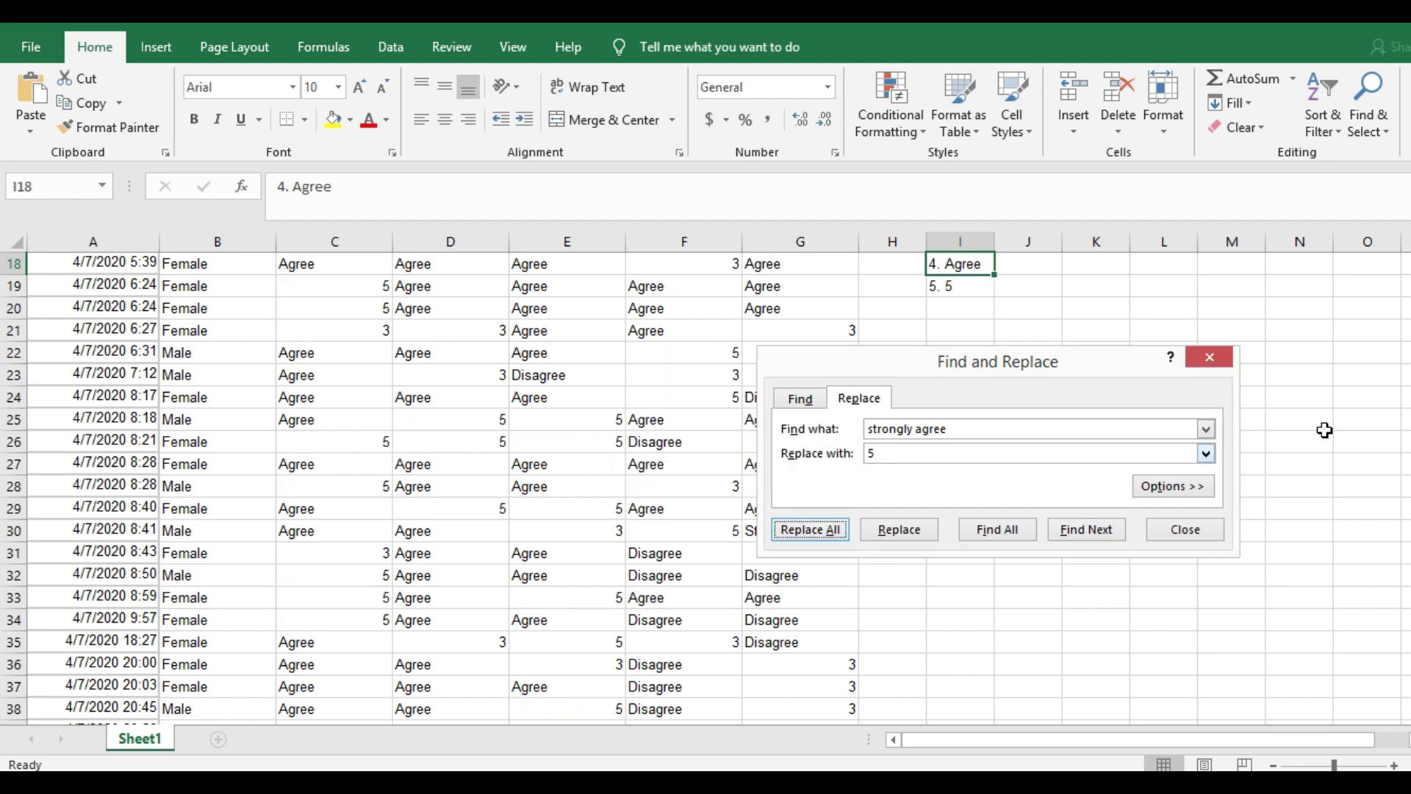
- Close Find and Replace and inspect the replaced answers in cells F22, F17, D11 and E11
{"action": "left_click", "coordinate": [1211, 358]}
{"action": "scroll", "coordinate": [485, 522], "scroll_direction": "up", "scroll_amount": 3}
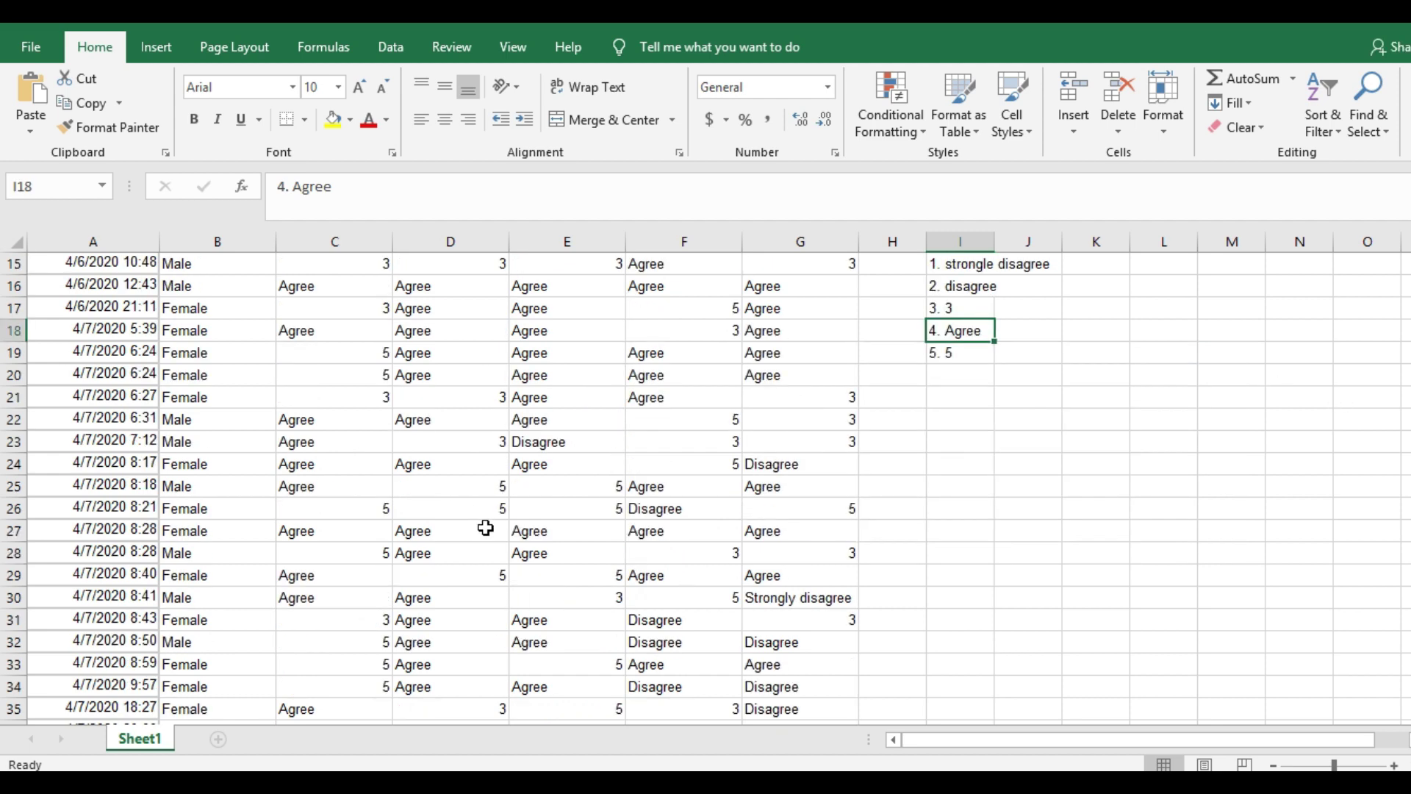
{"action": "left_click", "coordinate": [675, 564]}
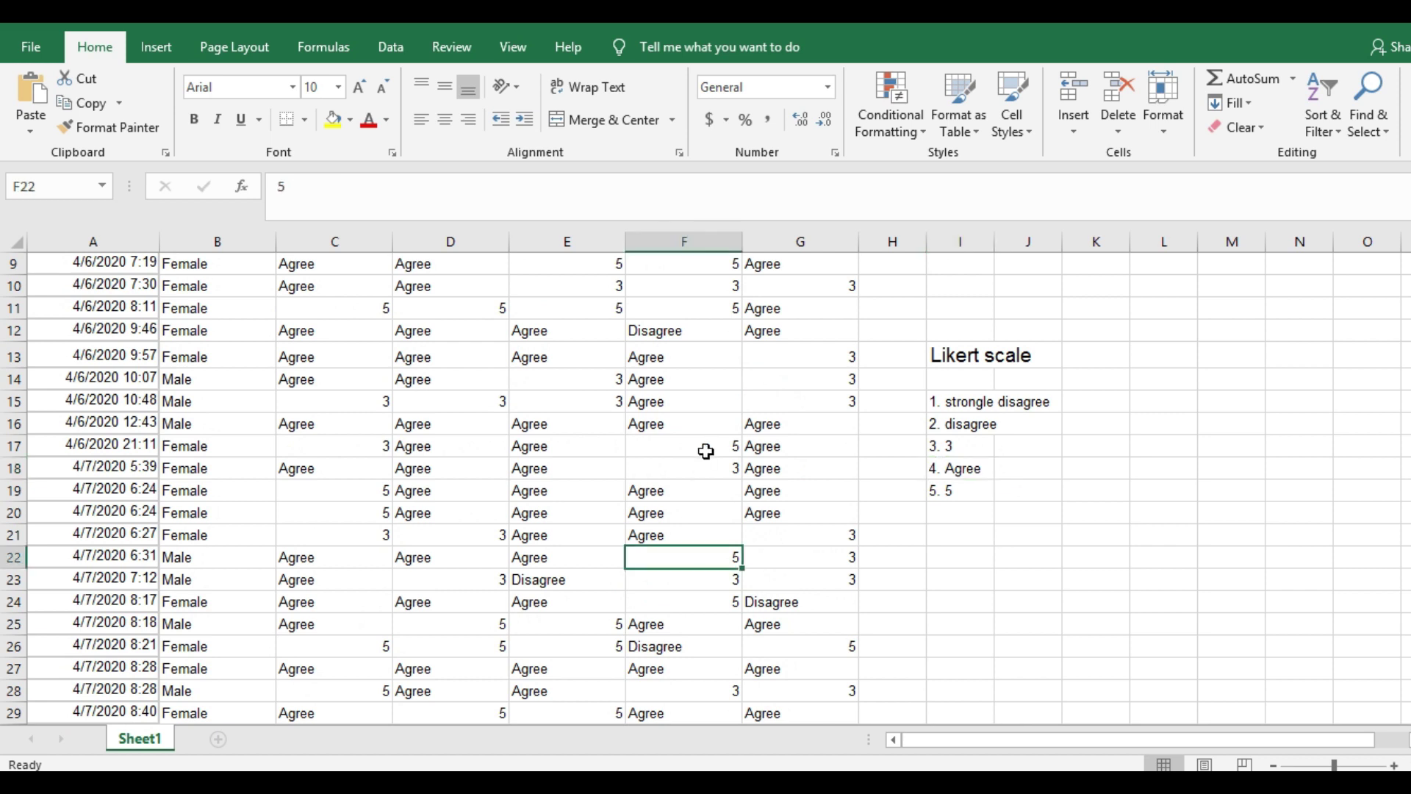
{"action": "left_click", "coordinate": [705, 448]}
{"action": "scroll", "coordinate": [515, 470], "scroll_direction": "up", "scroll_amount": 2}
{"action": "left_click", "coordinate": [465, 441]}
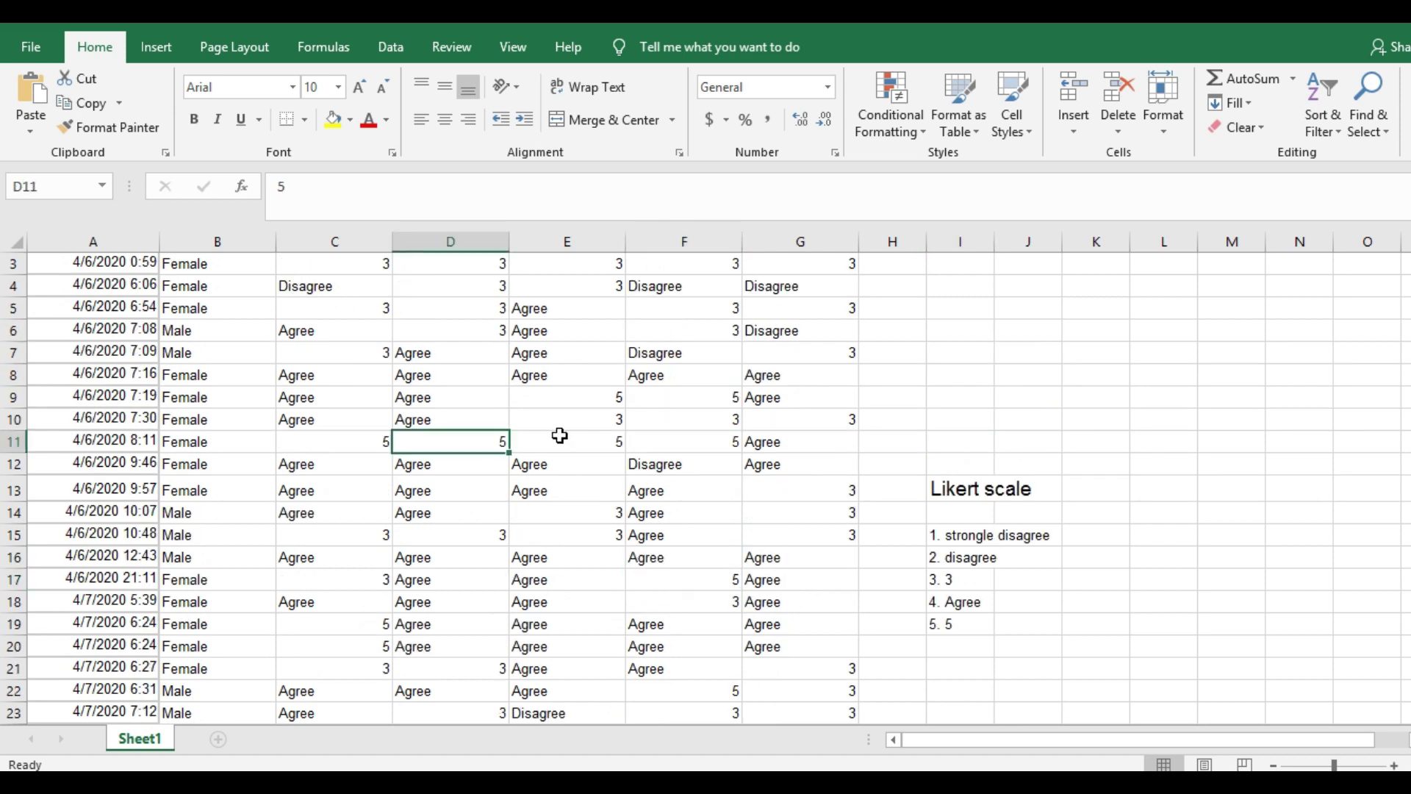
{"action": "left_click", "coordinate": [597, 439]}
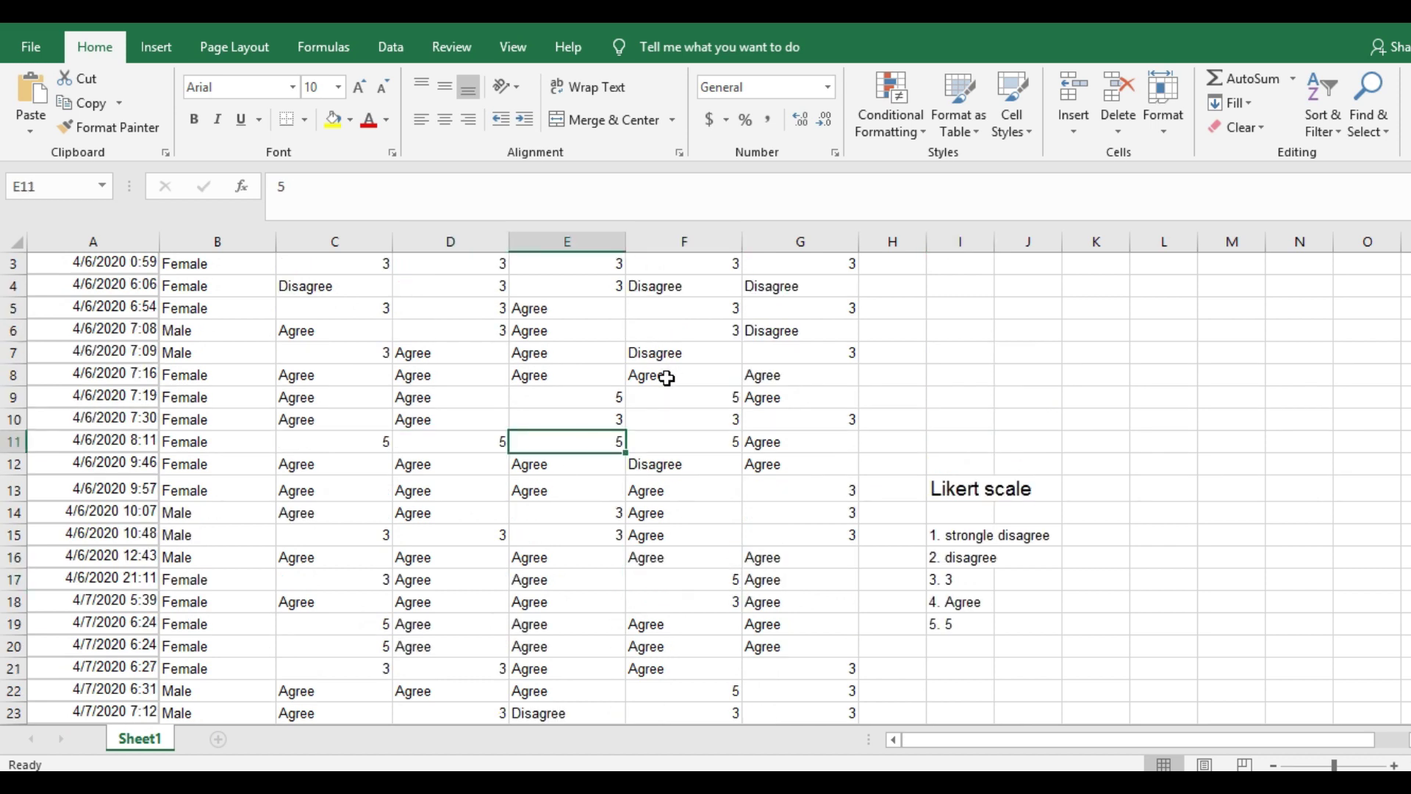
- Replace every "strongly disagree" with 1 throughout the sheet
{"action": "key", "text": "ctrl+f"}
{"action": "left_click", "coordinate": [880, 428]}
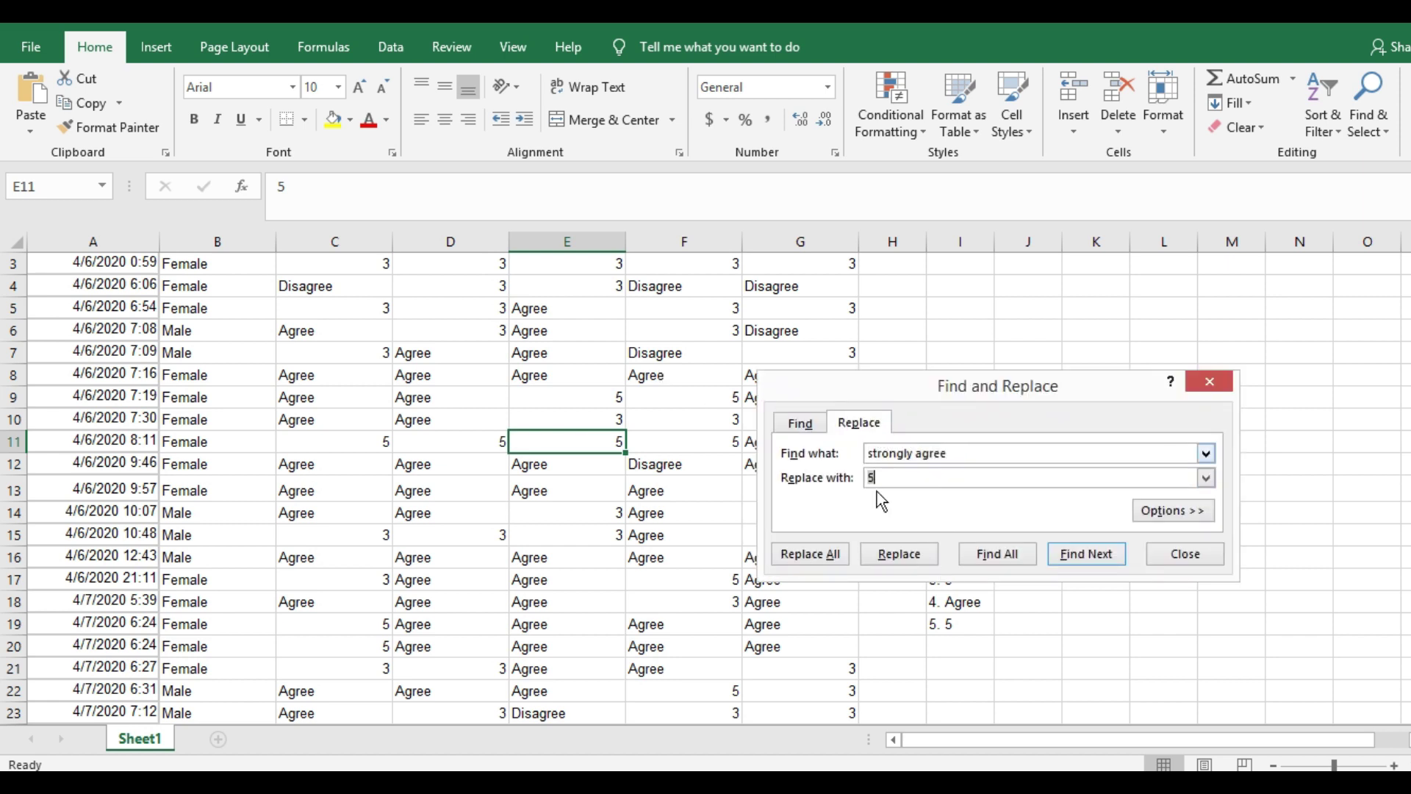
{"action": "double_click", "coordinate": [917, 453]}
{"action": "type", "text": "diagree"}
{"action": "left_click", "coordinate": [922, 460]}
{"action": "type", "text": "s"}
{"action": "left_click", "coordinate": [838, 559]}
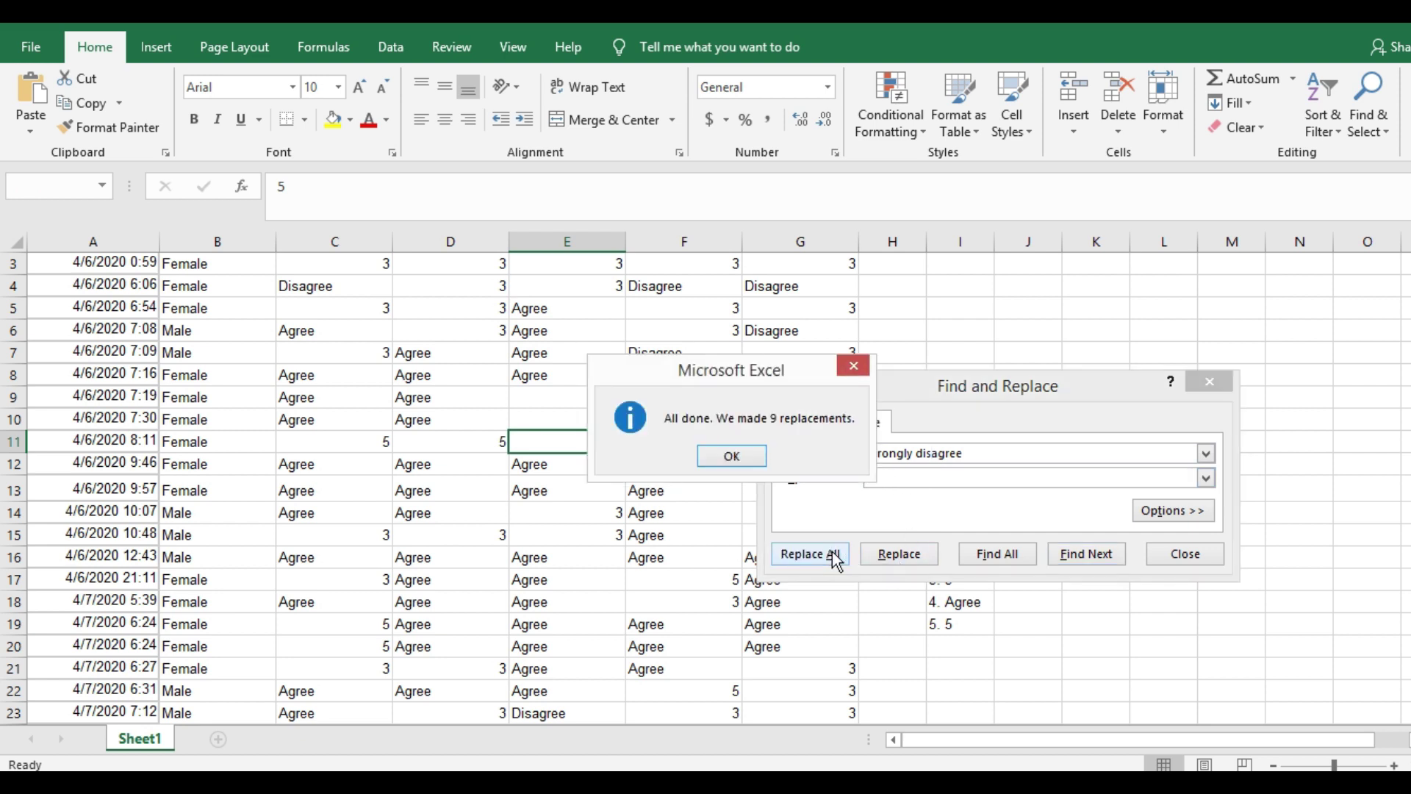
{"action": "left_click", "coordinate": [735, 456]}
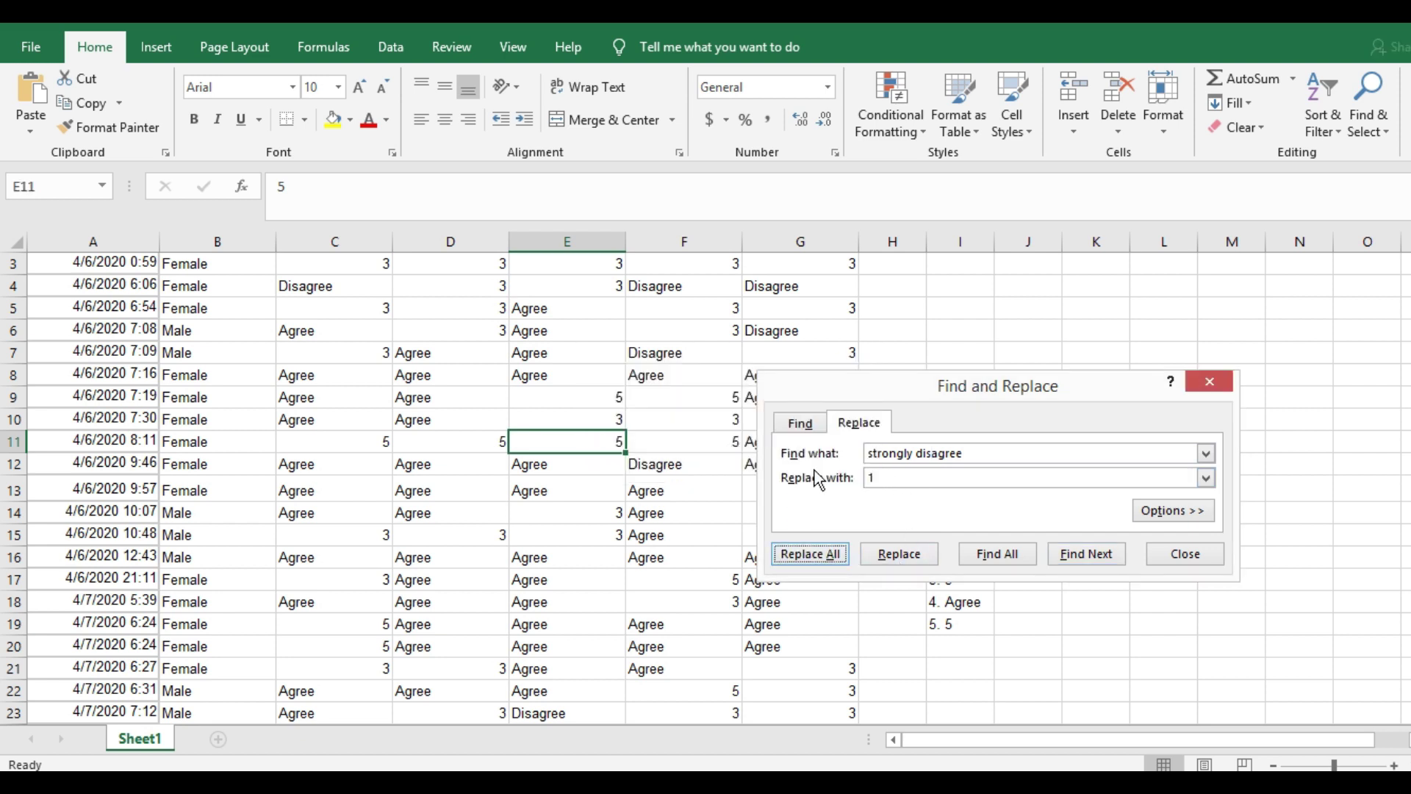
- Replace every remaining "disagree" with 2 throughout the sheet, without leading spaces in the search text
{"action": "left_click", "coordinate": [918, 454]}
{"action": "key", "text": "BackSpace"}
{"action": "key", "text": "BackSpace"}
{"action": "key", "text": "BackSpace"}
{"action": "key", "text": "BackSpace"}
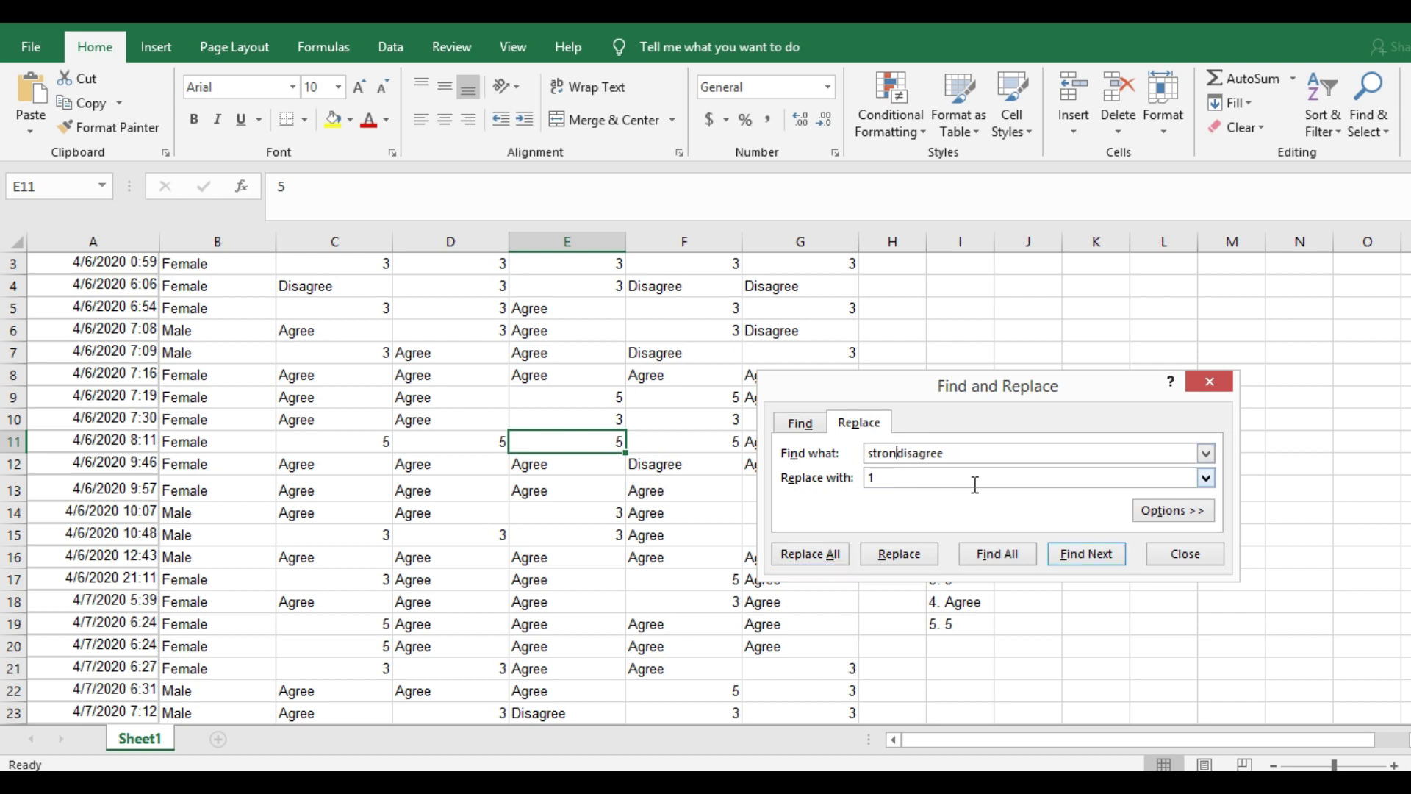
{"action": "key", "text": "BackSpace"}
{"action": "key", "text": "BackSpace"}
{"action": "key", "text": "BackSpace"}
{"action": "key", "text": "BackSpace"}
{"action": "key", "text": "BackSpace"}
{"action": "left_click", "coordinate": [871, 478]}
{"action": "type", "text": "1"}
{"action": "type", "text": "2"}
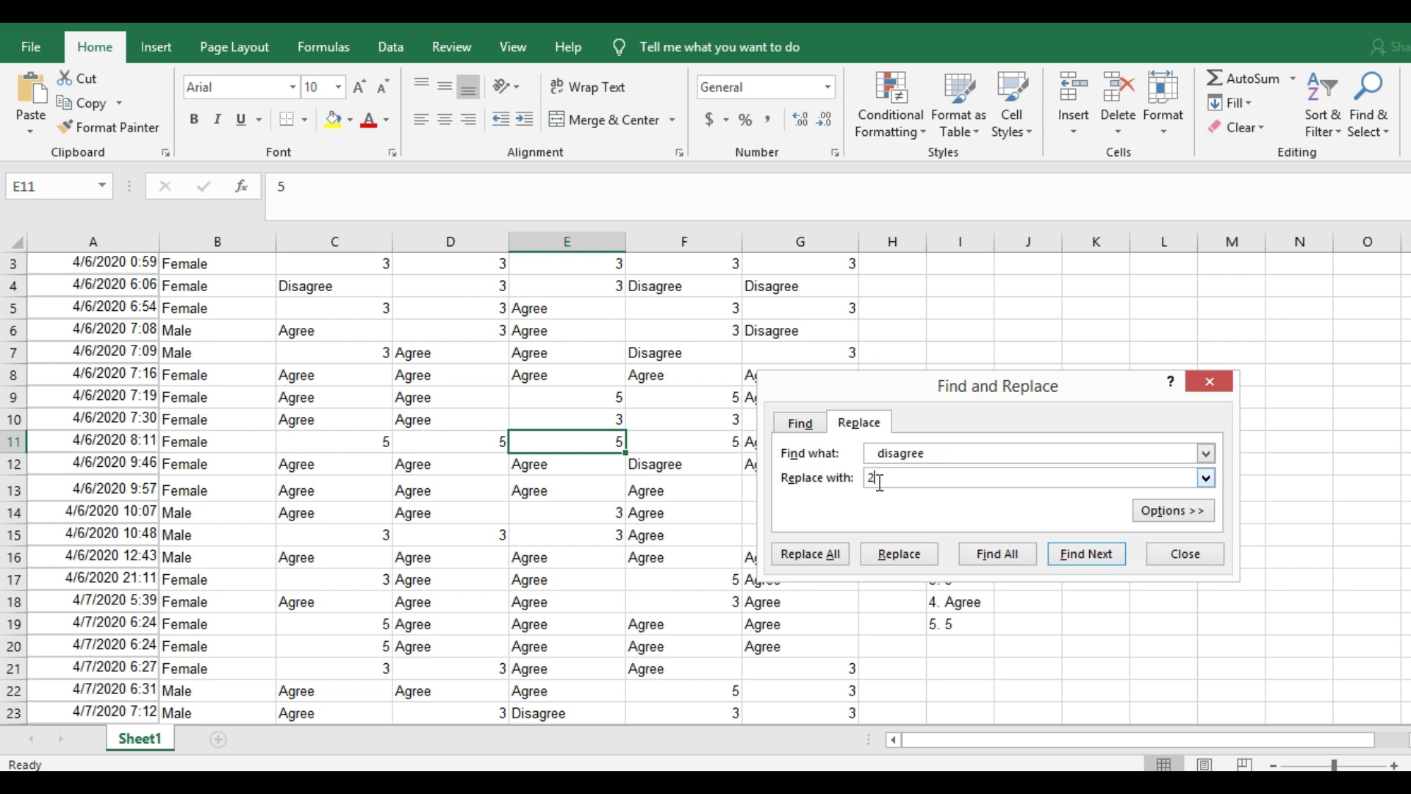
{"action": "left_click", "coordinate": [830, 556]}
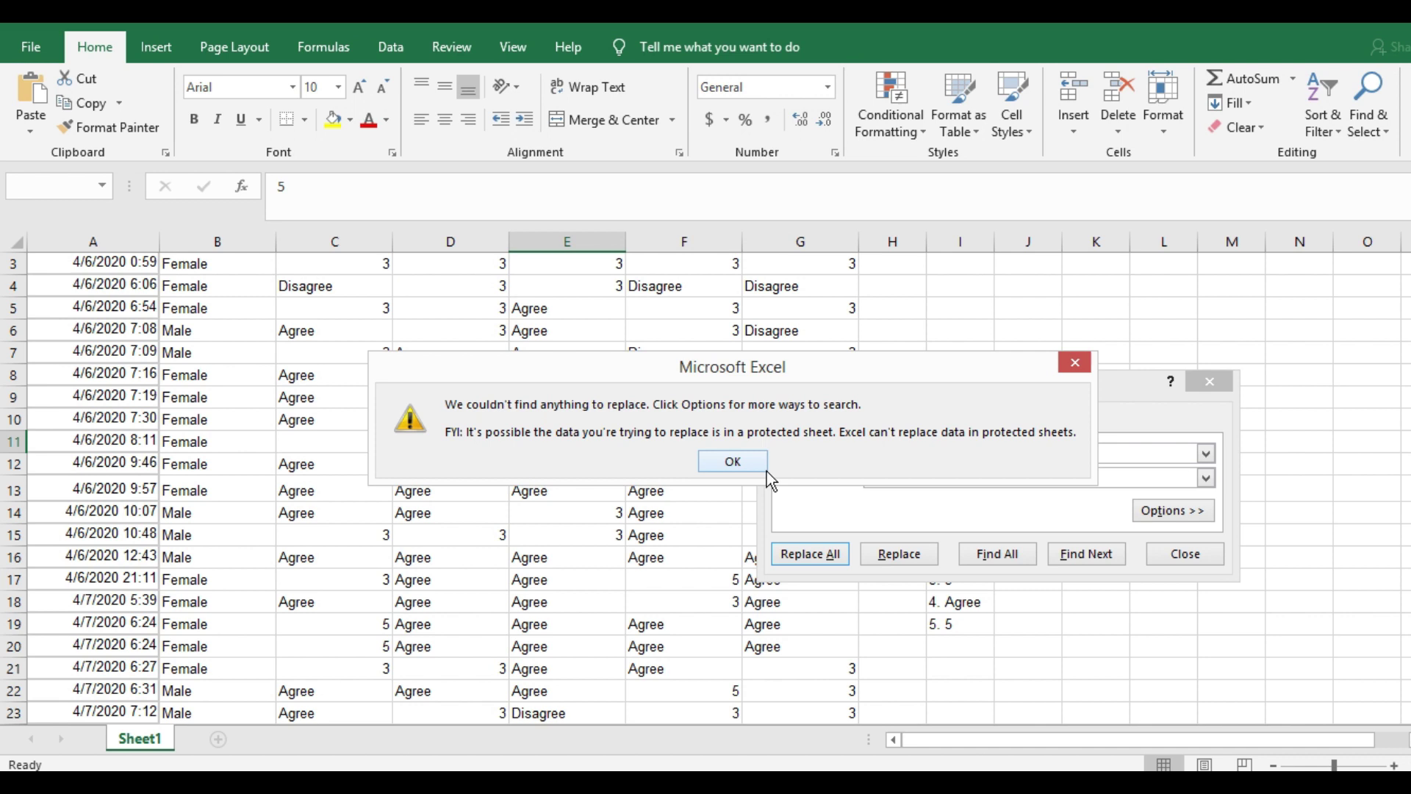
{"action": "left_click", "coordinate": [717, 466]}
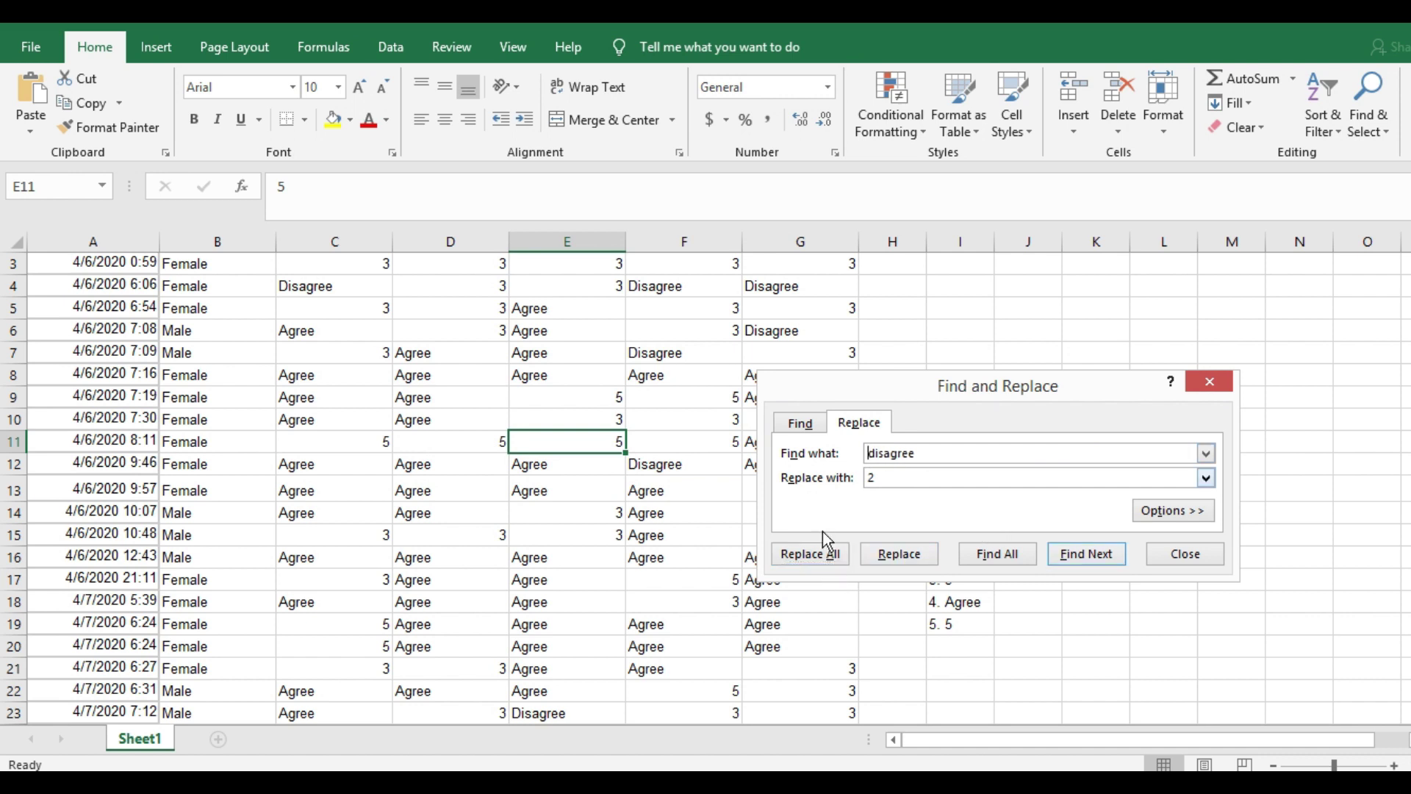
{"action": "left_click", "coordinate": [819, 557]}
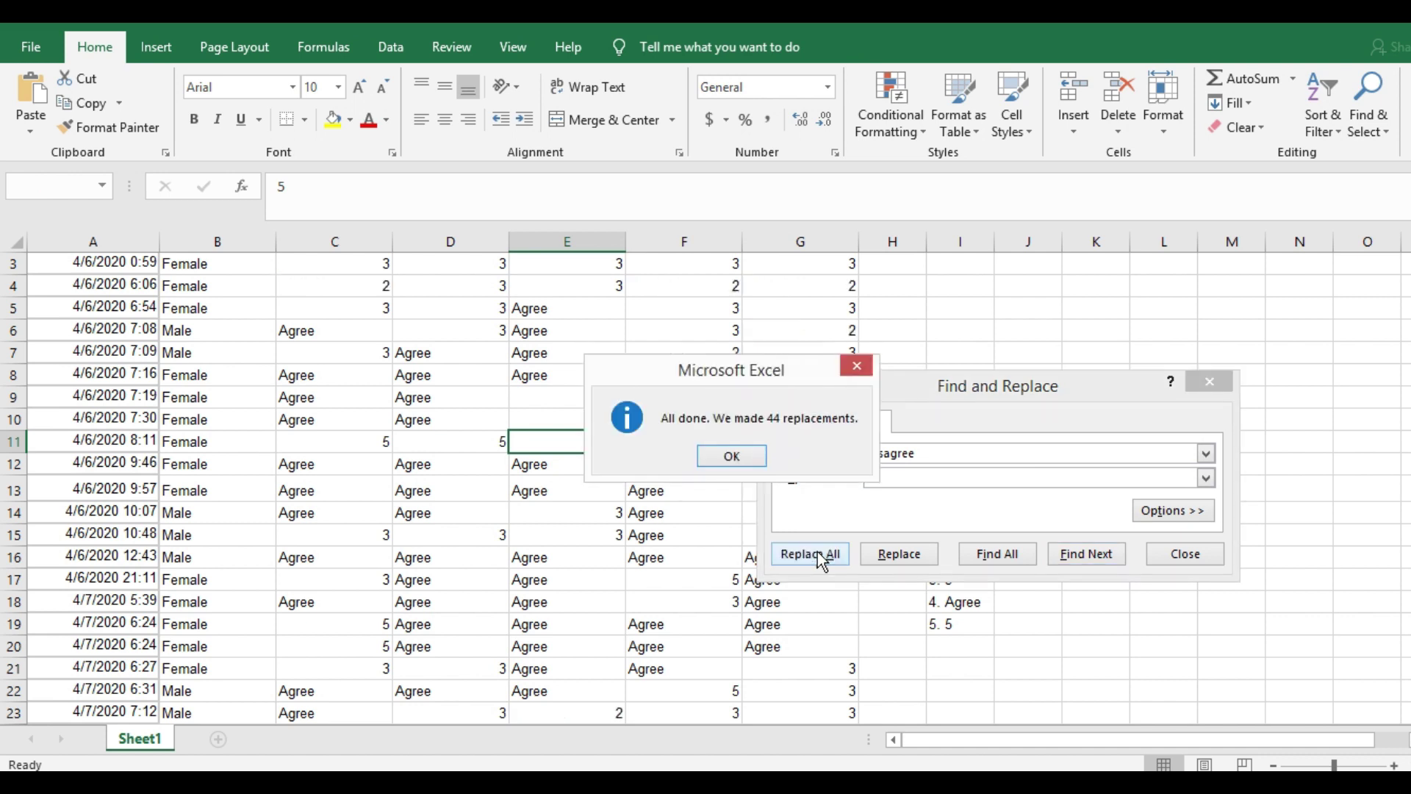
{"action": "left_click", "coordinate": [739, 456]}
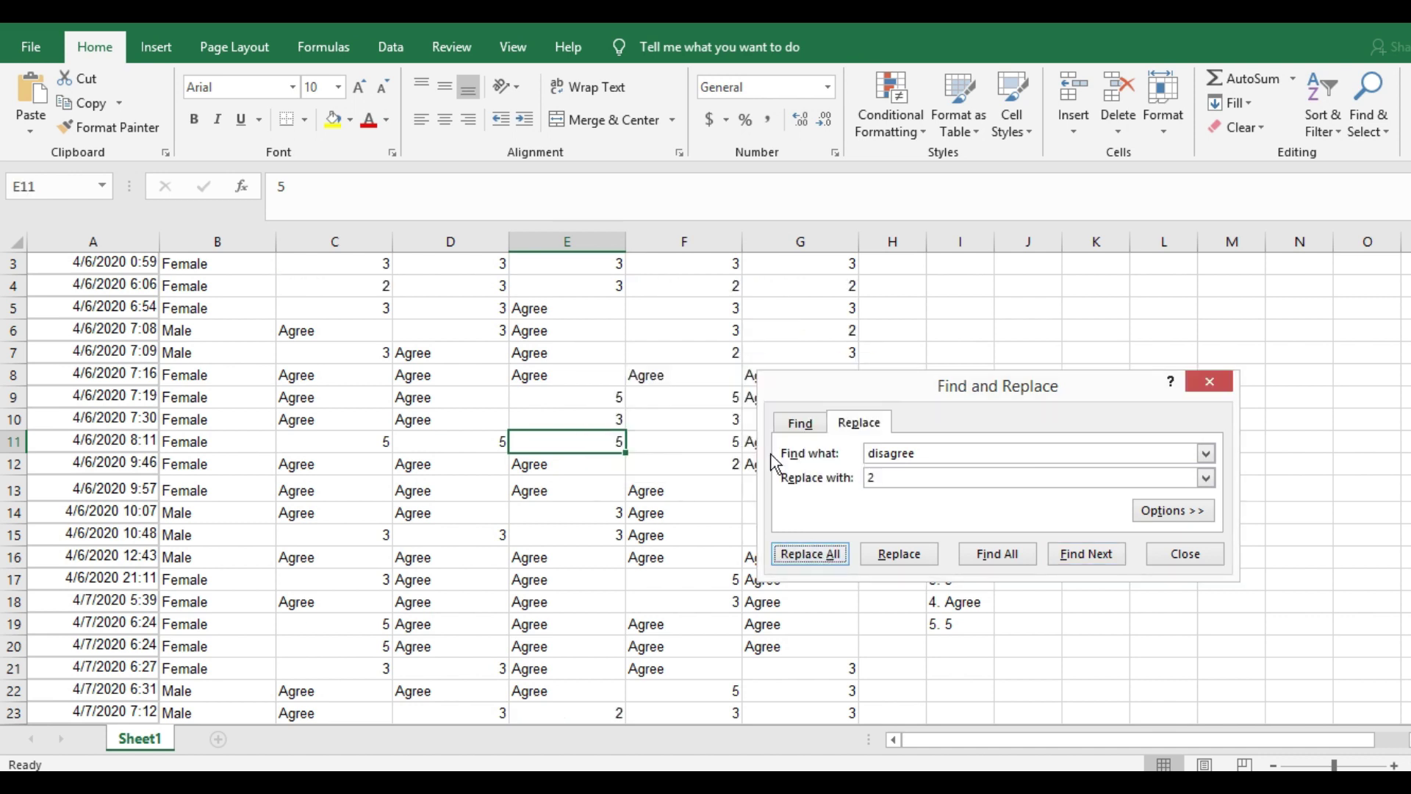
- Replace every remaining "agree" with 4 throughout the sheet and close Find and Replace
{"action": "left_click_drag", "start_coordinate": [871, 454], "coordinate": [948, 448]}
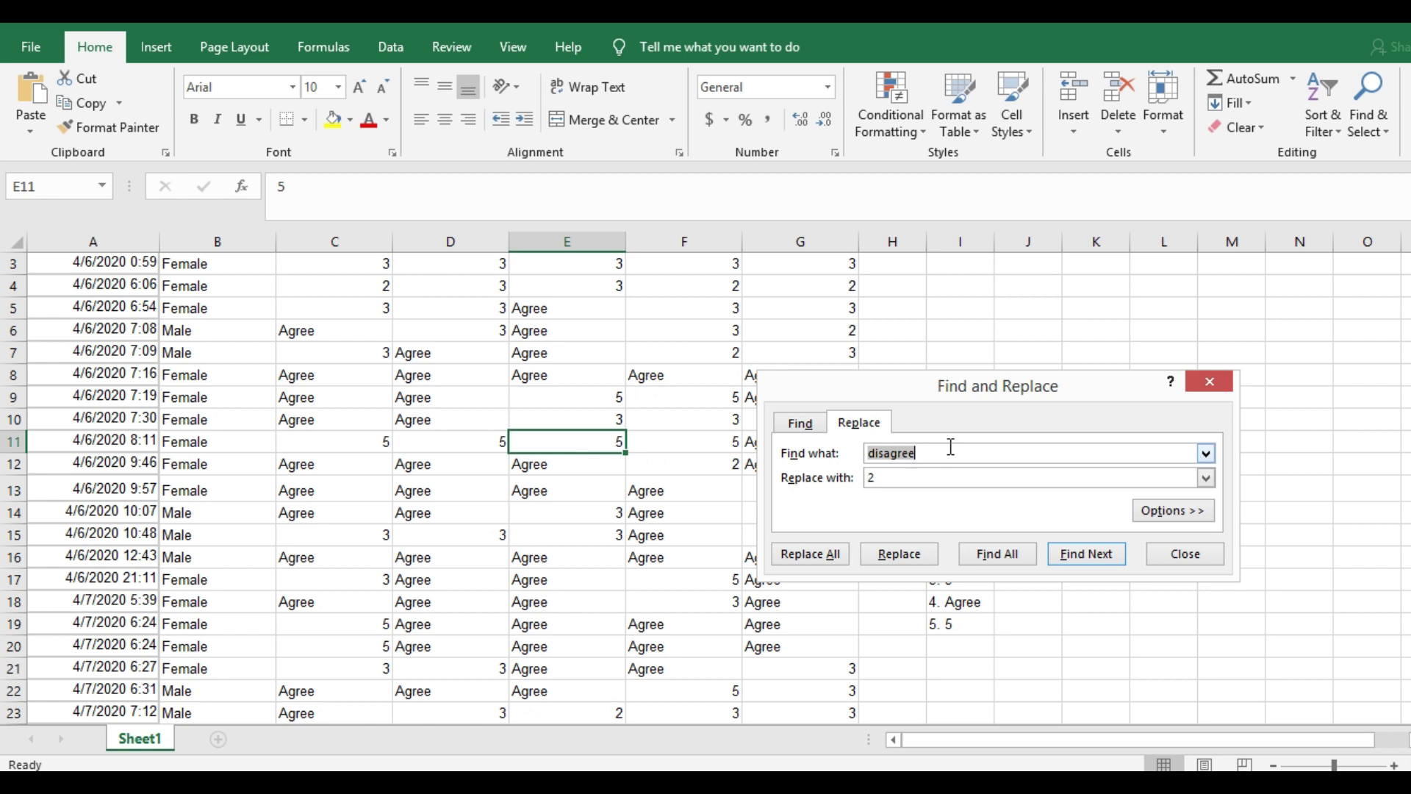
{"action": "left_click", "coordinate": [887, 455]}
{"action": "key", "text": "BackSpace"}
{"action": "key", "text": "BackSpace"}
{"action": "key", "text": "BackSpace"}
{"action": "left_click", "coordinate": [870, 477]}
{"action": "type", "text": "2"}
{"action": "type", "text": "4"}
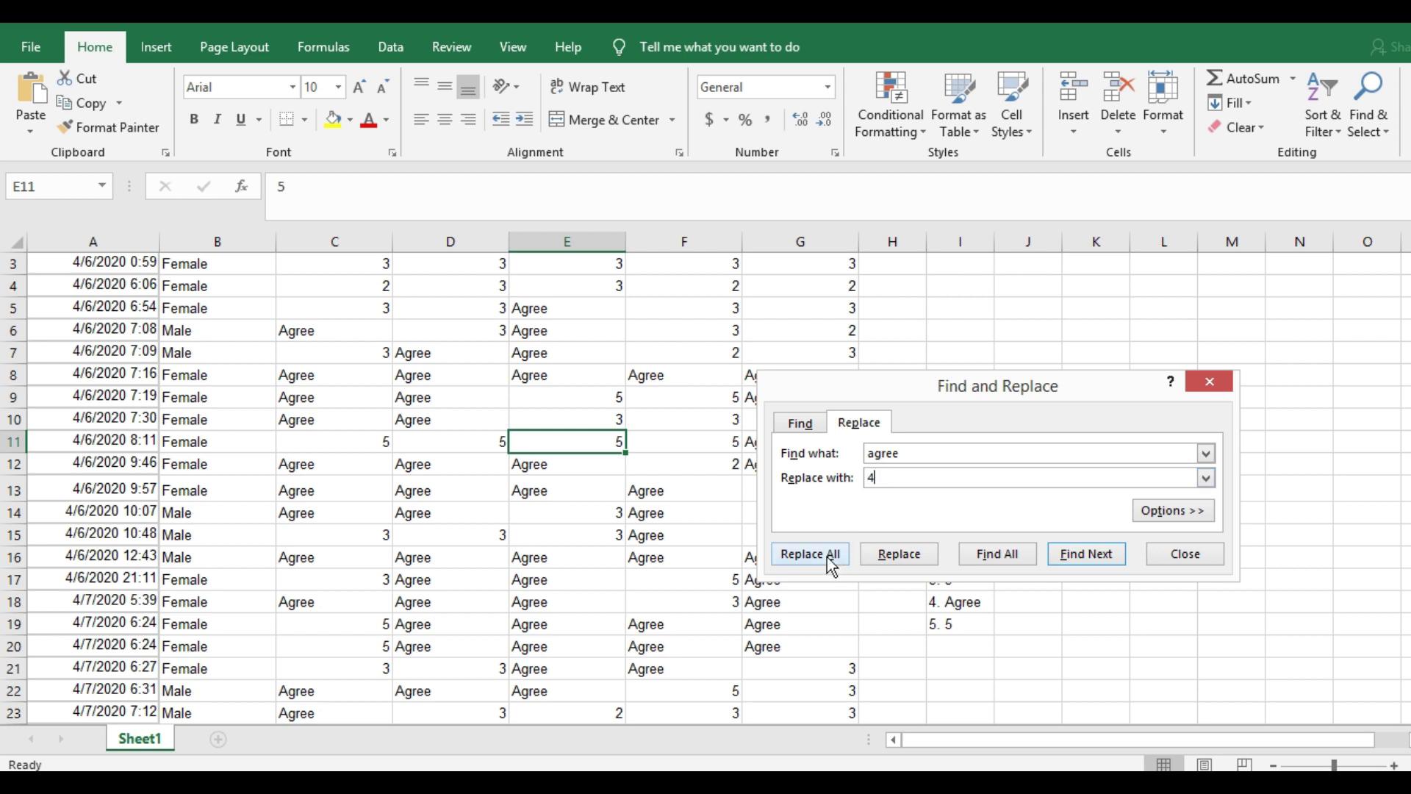
{"action": "left_click", "coordinate": [831, 562]}
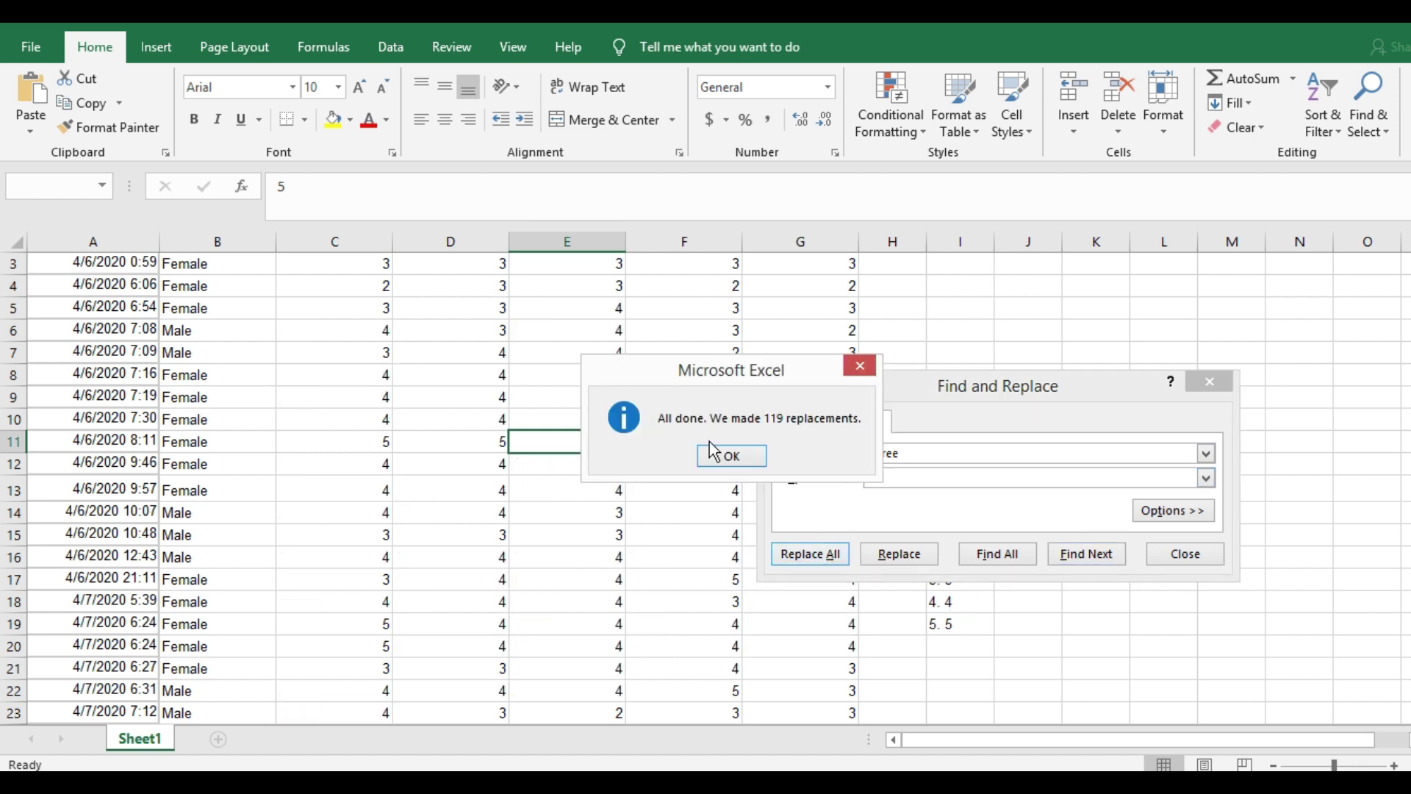
{"action": "left_click", "coordinate": [743, 459]}
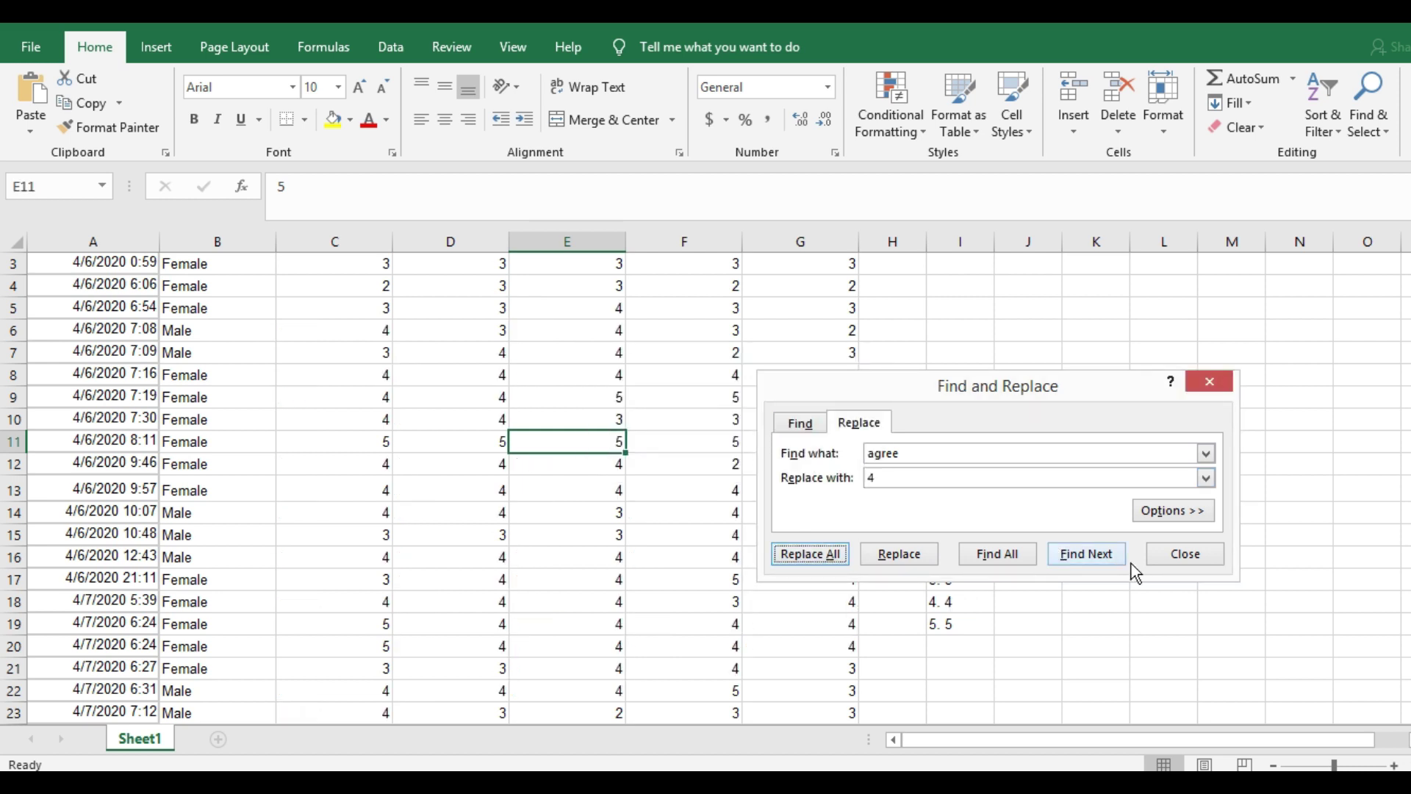
{"action": "left_click", "coordinate": [1163, 553]}
- Examine the coded answers in columns C to G down to row 55 for any remaining text
{"action": "scroll", "coordinate": [637, 588], "scroll_direction": "up", "scroll_amount": 1}
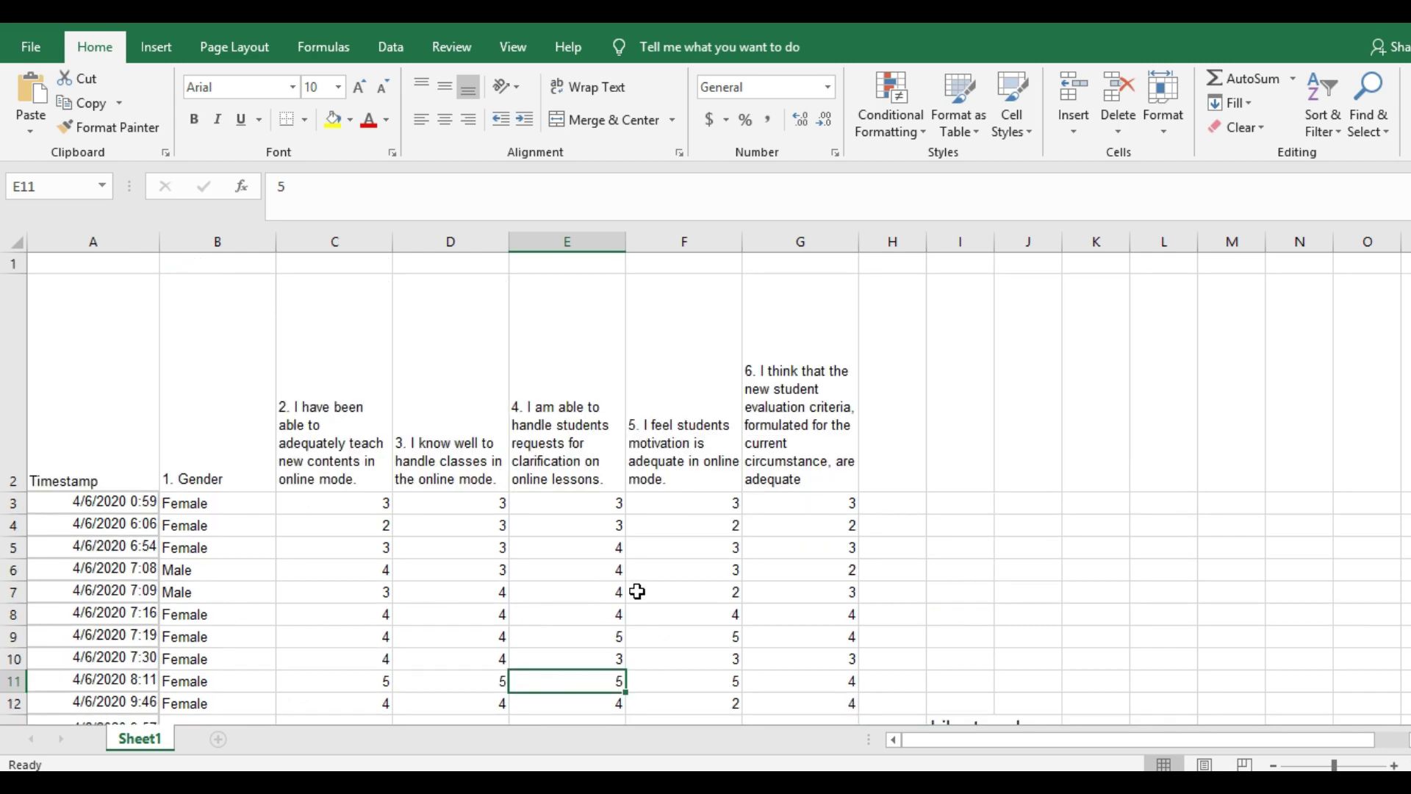
{"action": "left_click", "coordinate": [378, 588]}
{"action": "scroll", "coordinate": [445, 566], "scroll_direction": "down", "scroll_amount": 10}
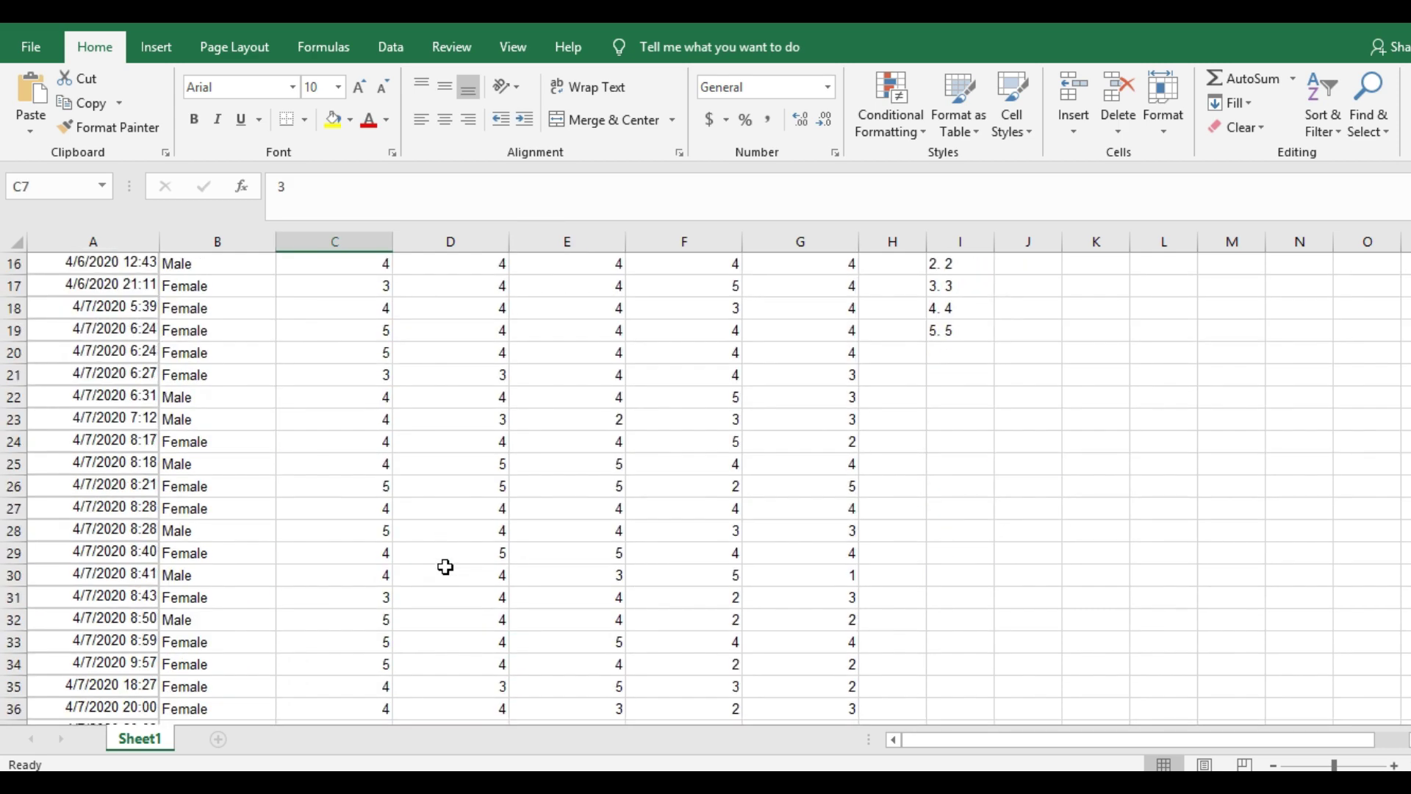
{"action": "scroll", "coordinate": [446, 566], "scroll_direction": "down", "scroll_amount": 2}
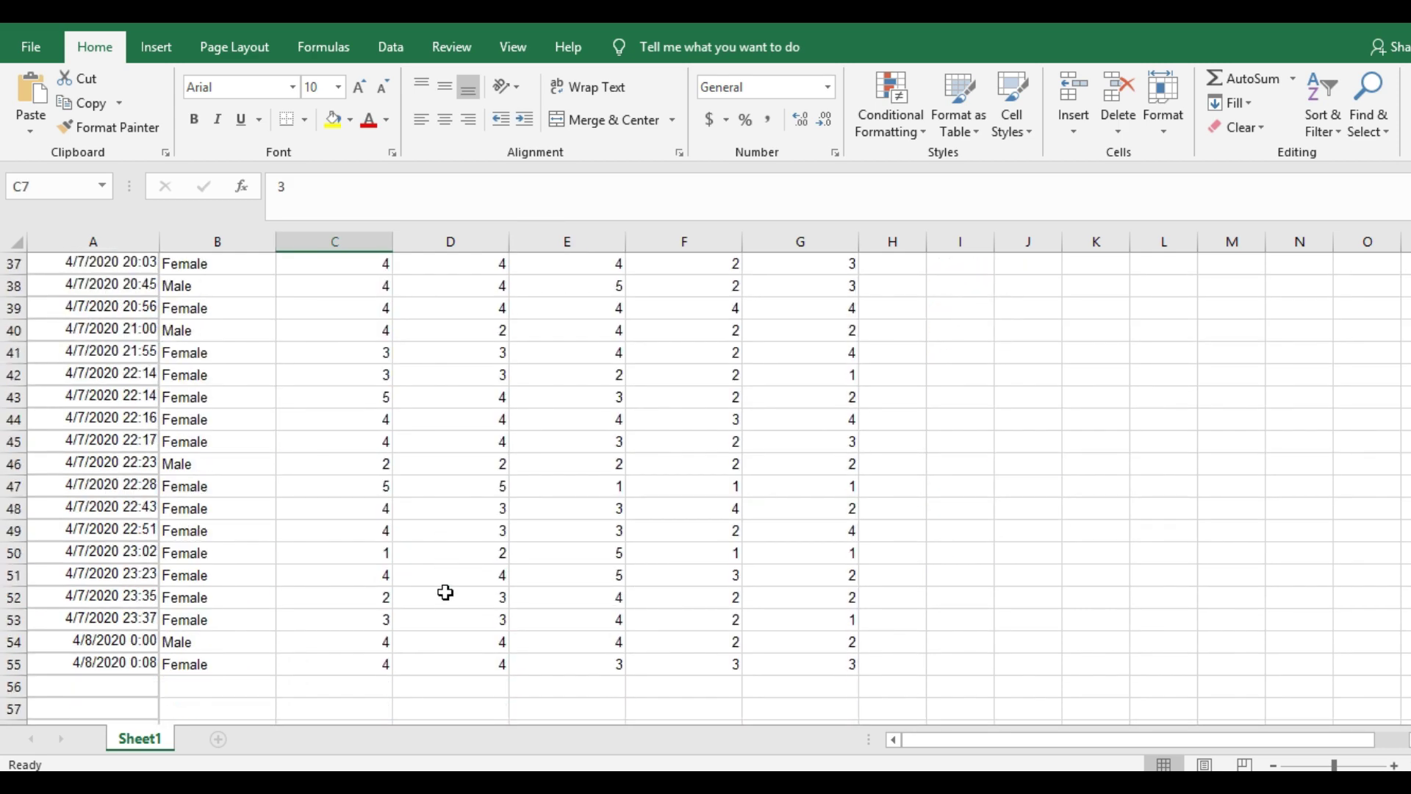
{"action": "scroll", "coordinate": [445, 592], "scroll_direction": "up", "scroll_amount": 4}
{"action": "scroll", "coordinate": [446, 593], "scroll_direction": "up", "scroll_amount": 5}
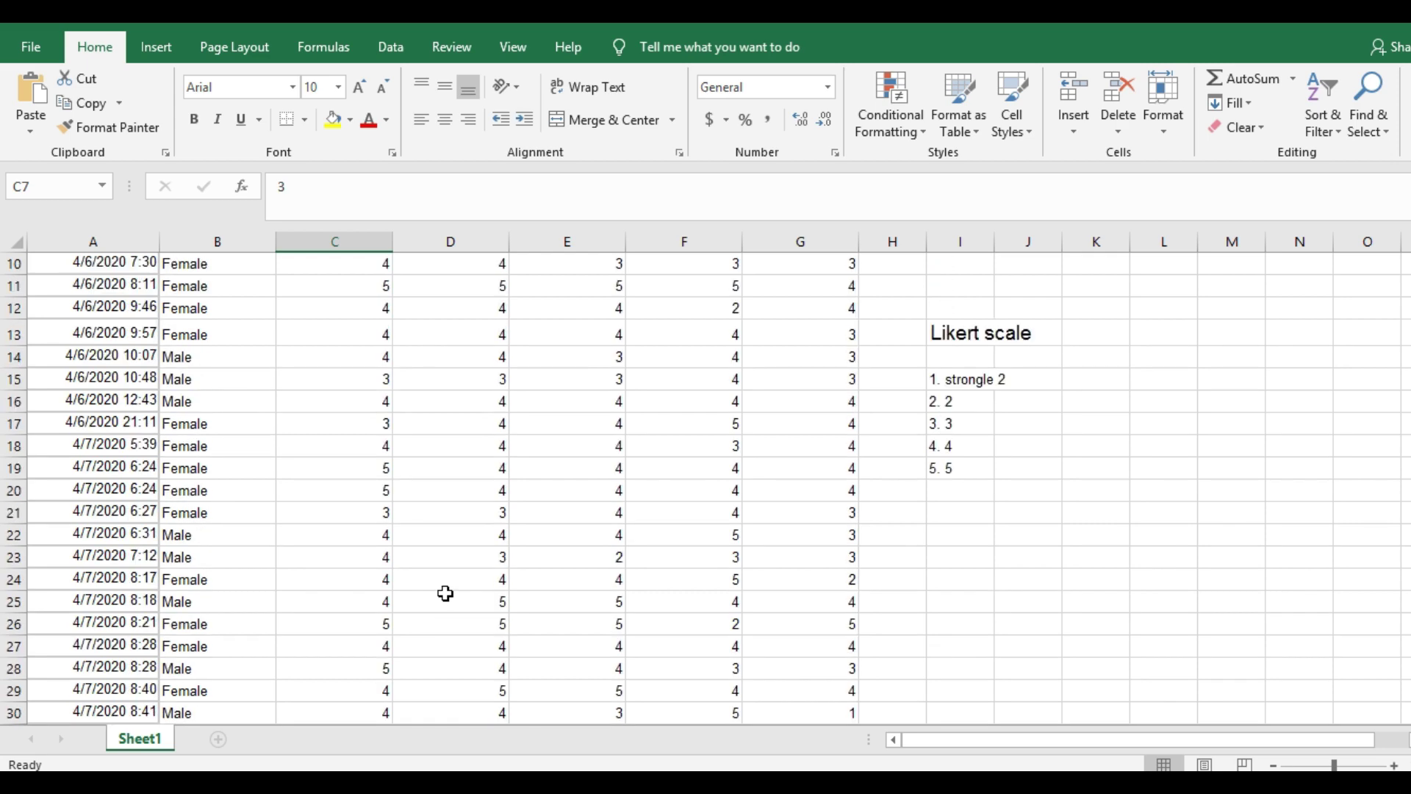
{"action": "scroll", "coordinate": [445, 593], "scroll_direction": "up", "scroll_amount": 4}
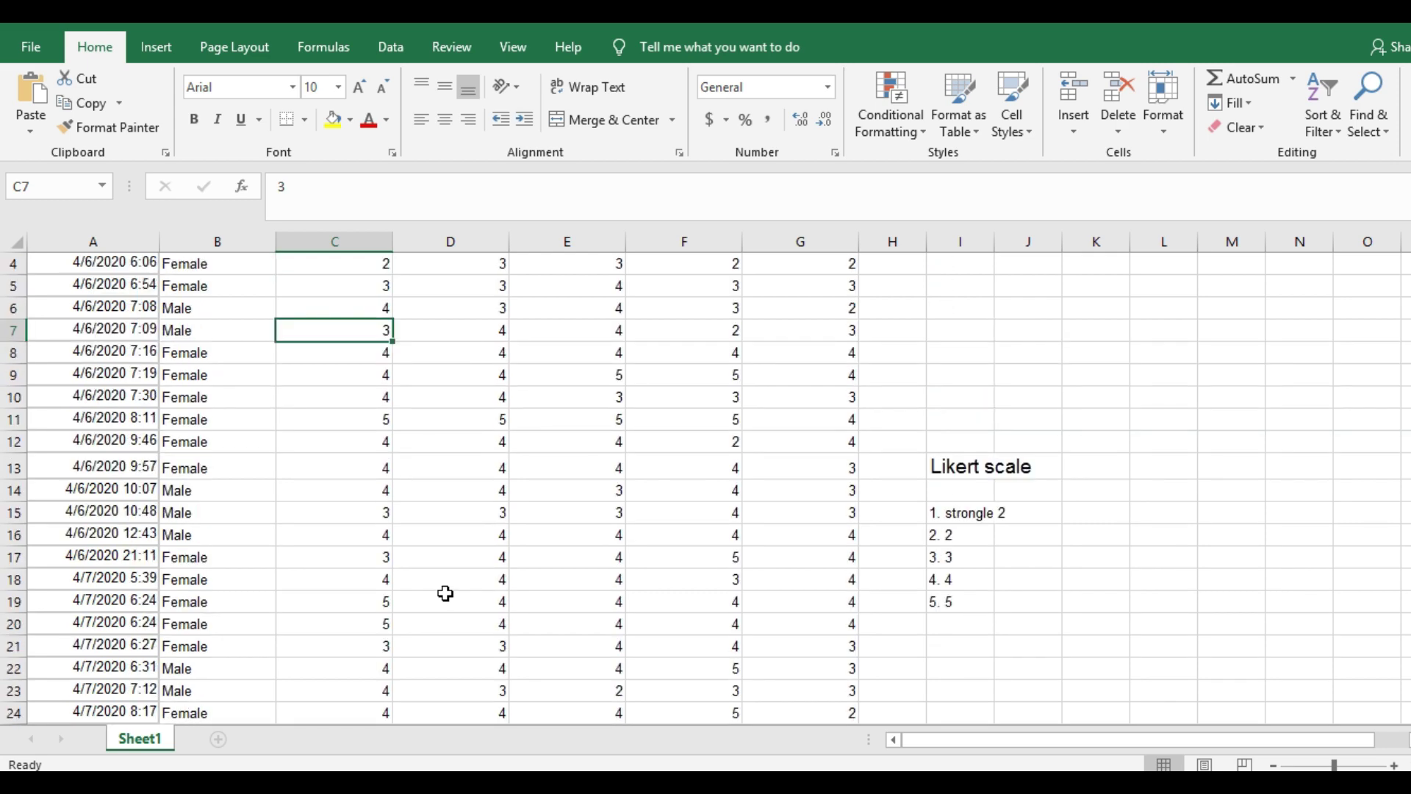
{"action": "scroll", "coordinate": [445, 597], "scroll_direction": "down", "scroll_amount": 12}
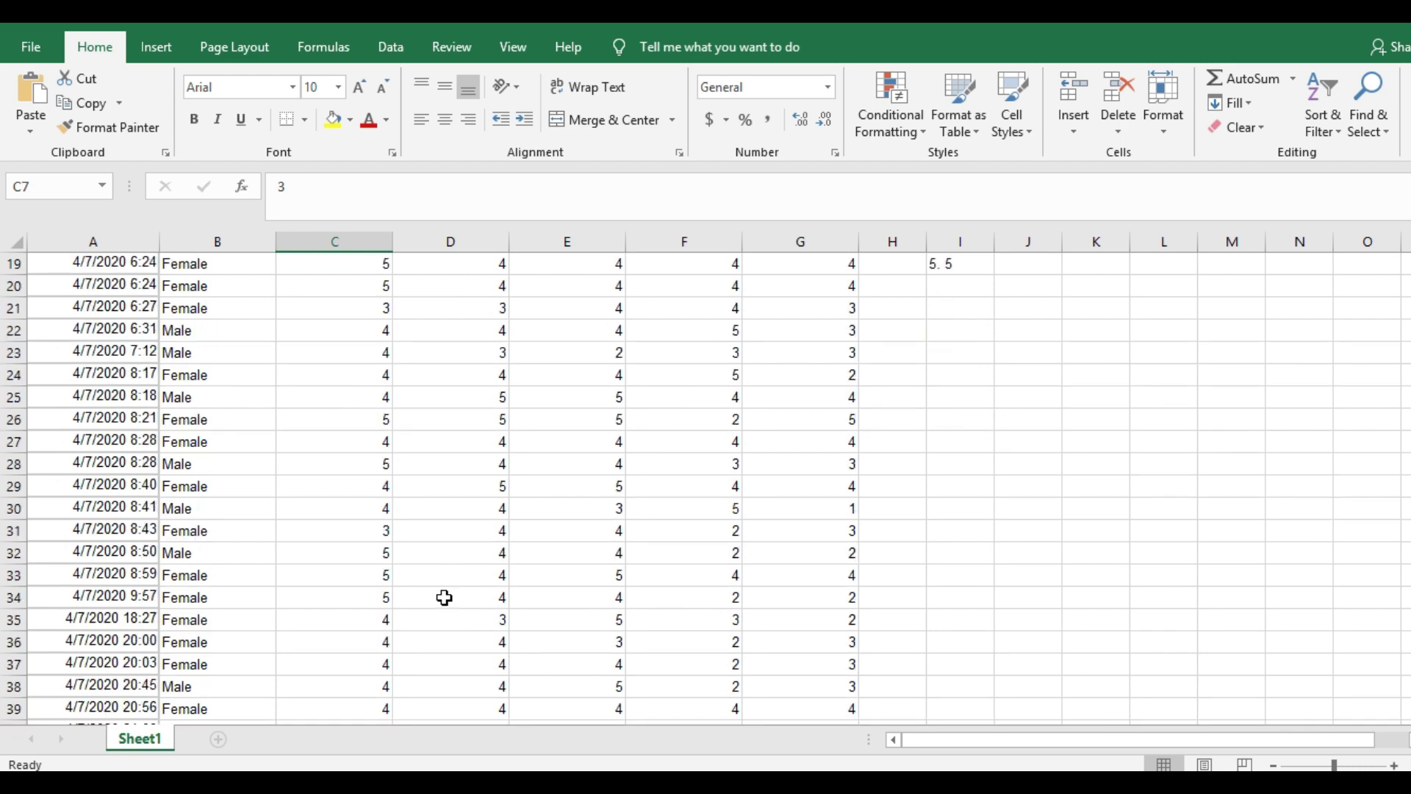
{"action": "scroll", "coordinate": [445, 597], "scroll_direction": "up", "scroll_amount": 10}
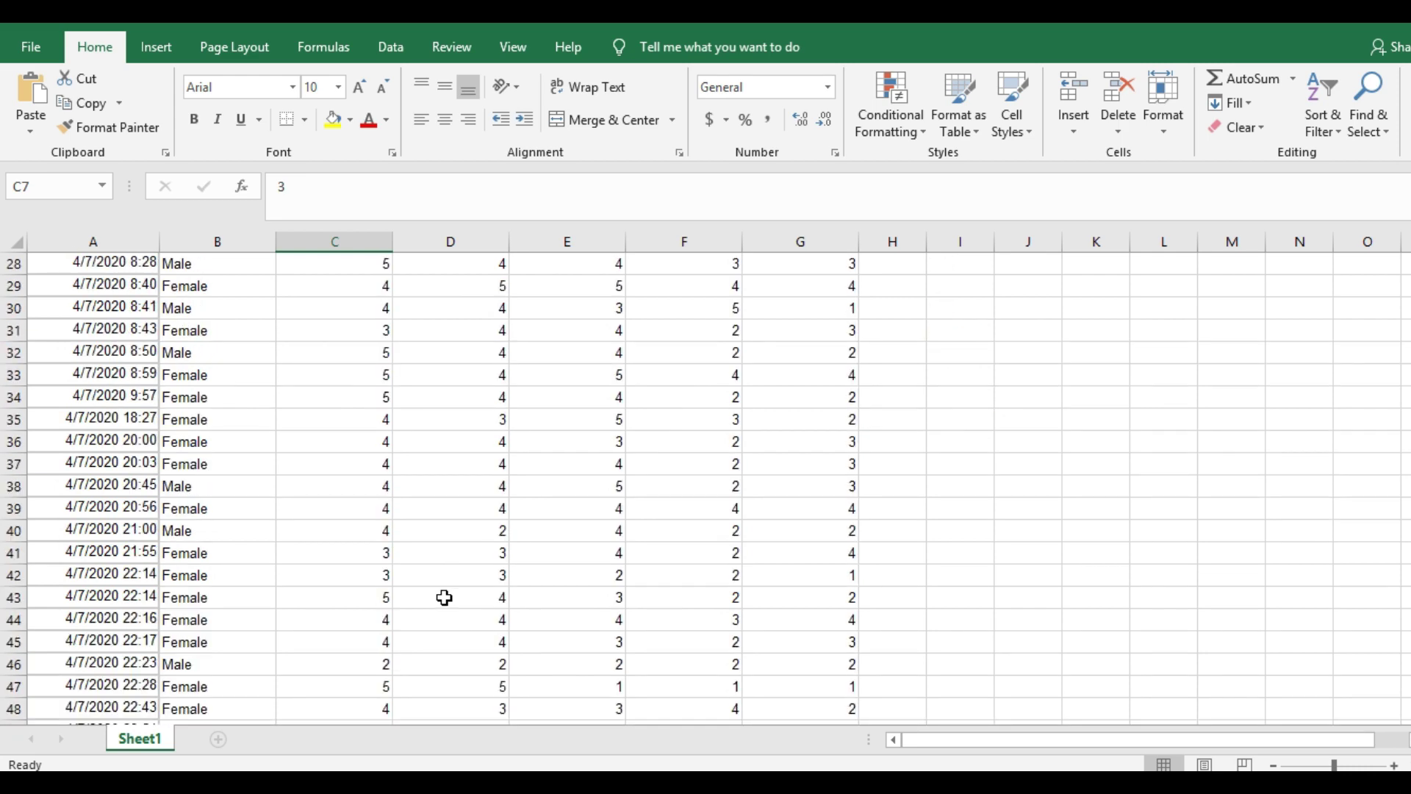
{"action": "scroll", "coordinate": [444, 597], "scroll_direction": "up", "scroll_amount": 3}
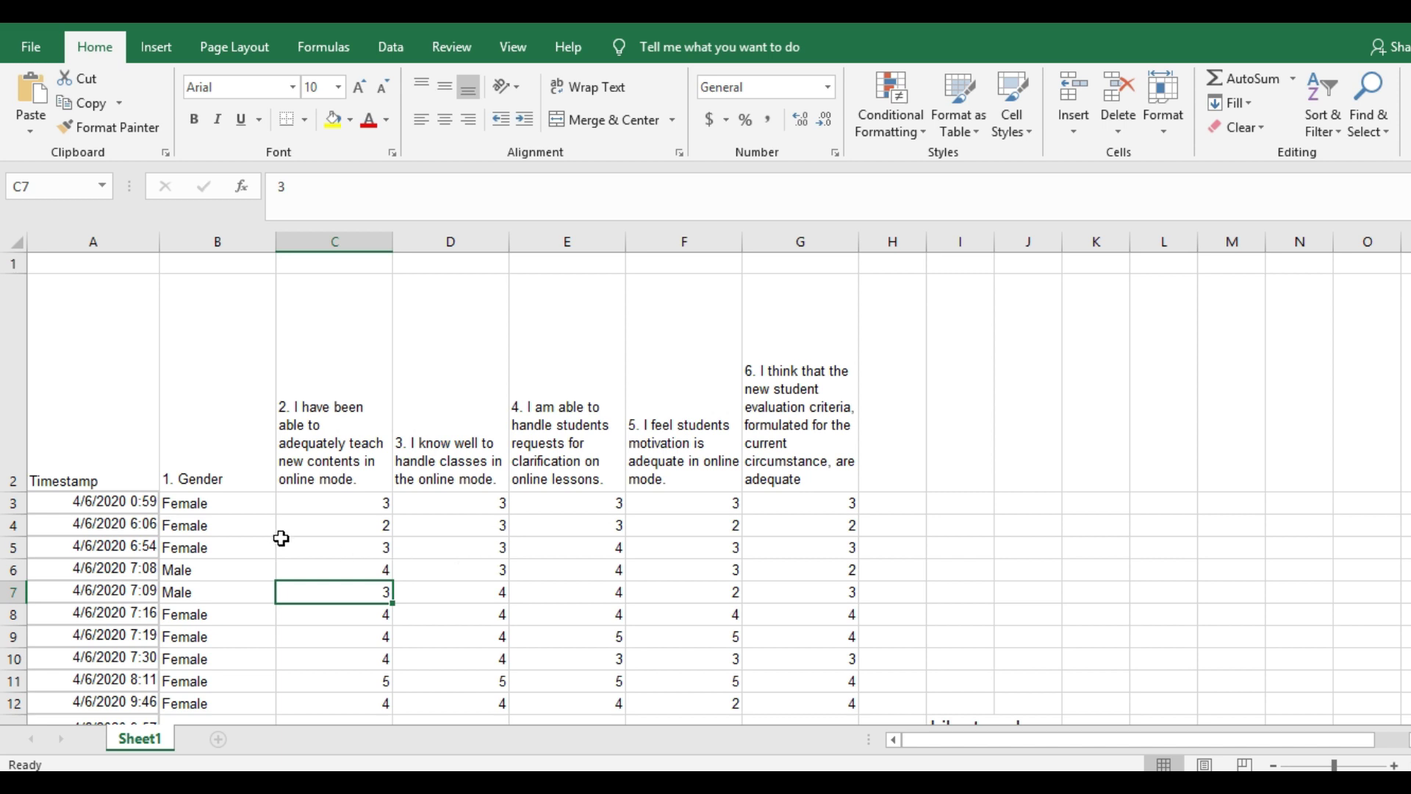
{"action": "scroll", "coordinate": [283, 558], "scroll_direction": "down", "scroll_amount": 1}
{"action": "scroll", "coordinate": [271, 496], "scroll_direction": "up", "scroll_amount": 1}
- Replace every "female" in the Gender column with the code 2
{"action": "left_click_drag", "start_coordinate": [232, 504], "coordinate": [216, 549]}
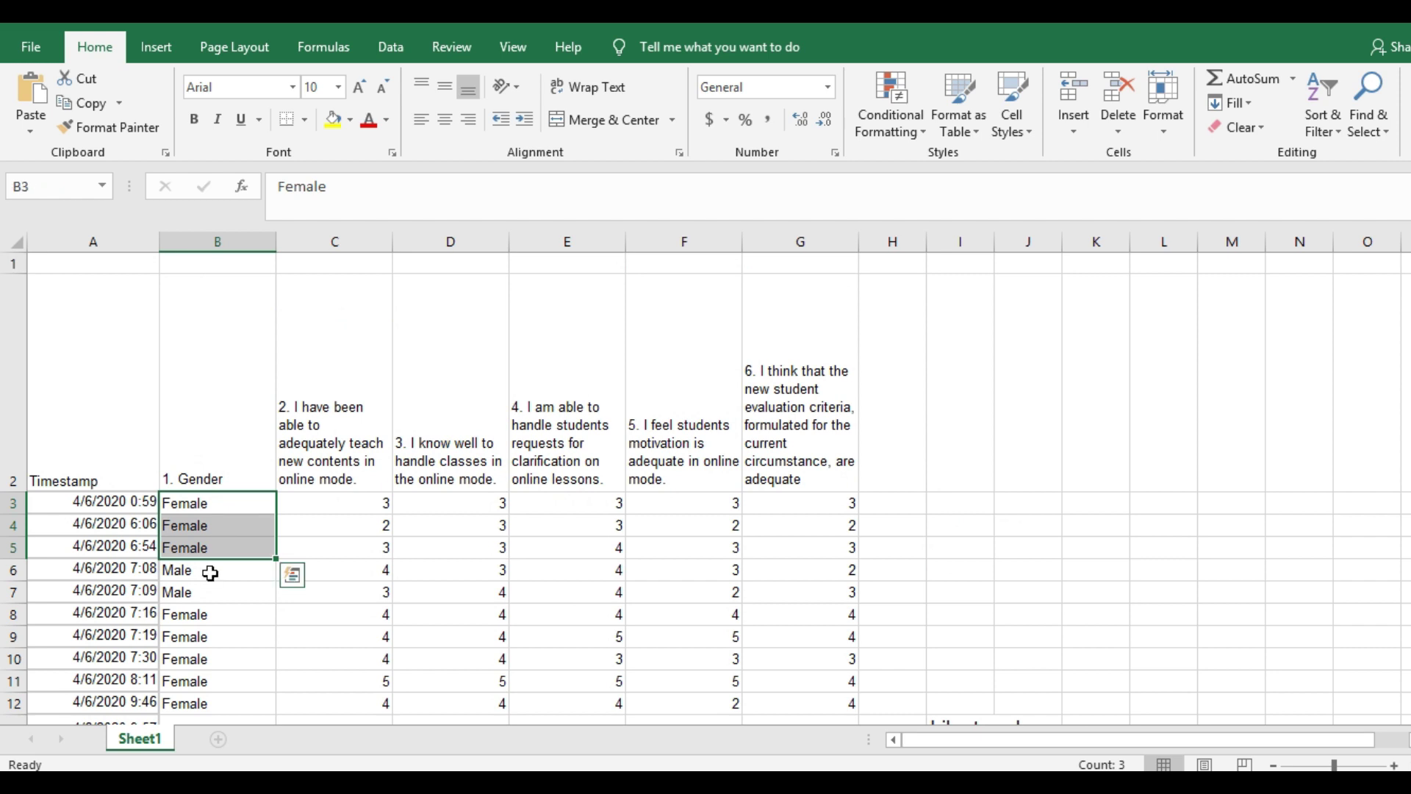
{"action": "left_click", "coordinate": [211, 570]}
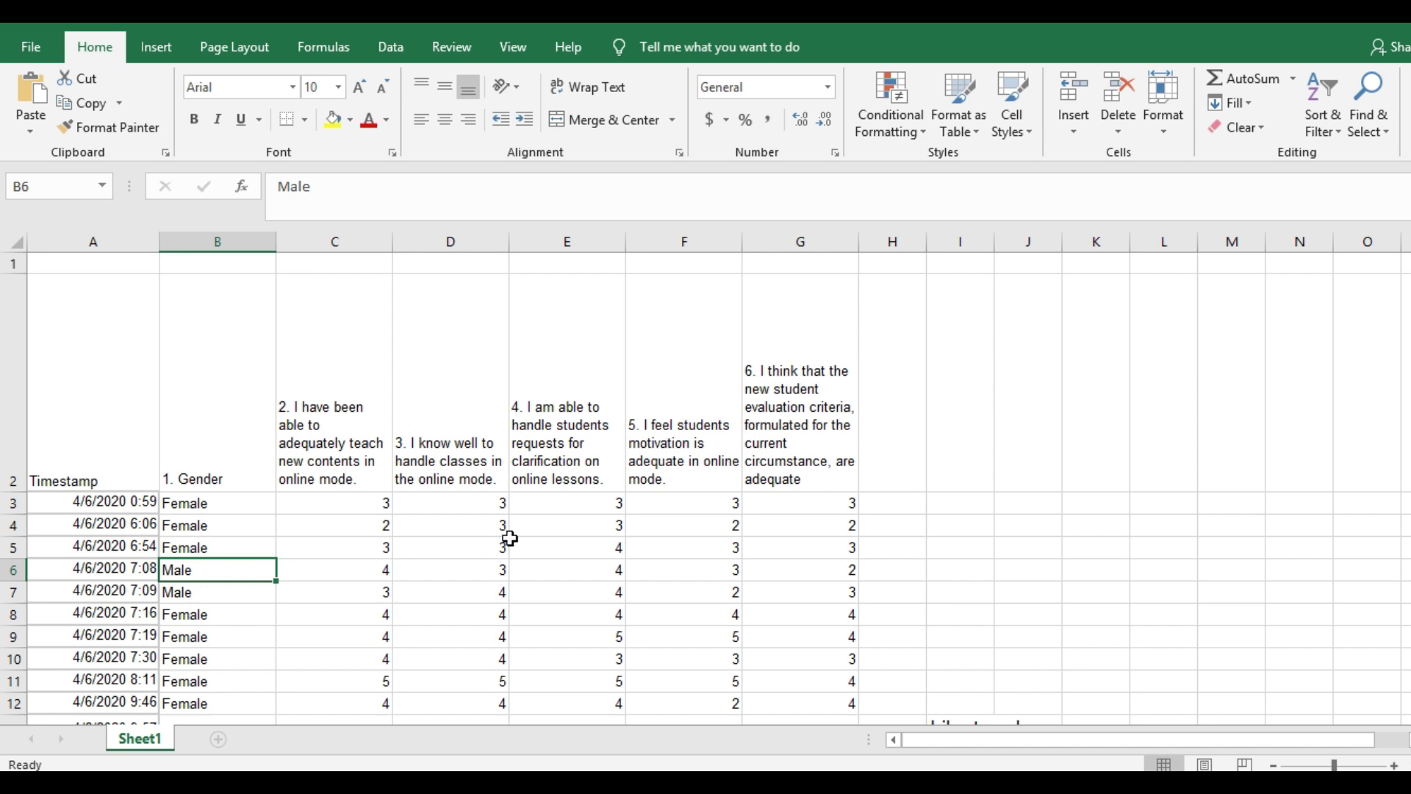
{"action": "key", "text": "ctrl+f"}
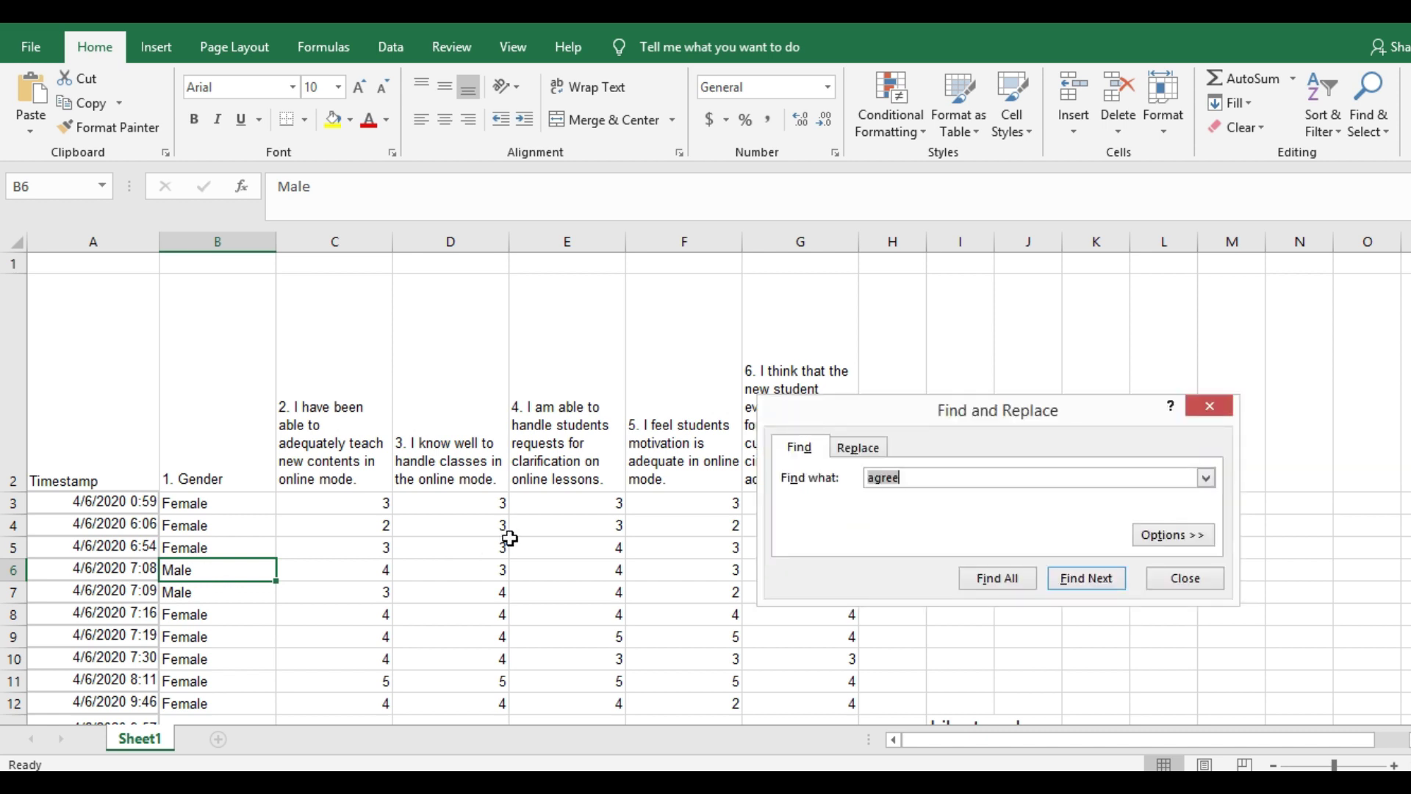
{"action": "left_click", "coordinate": [871, 451]}
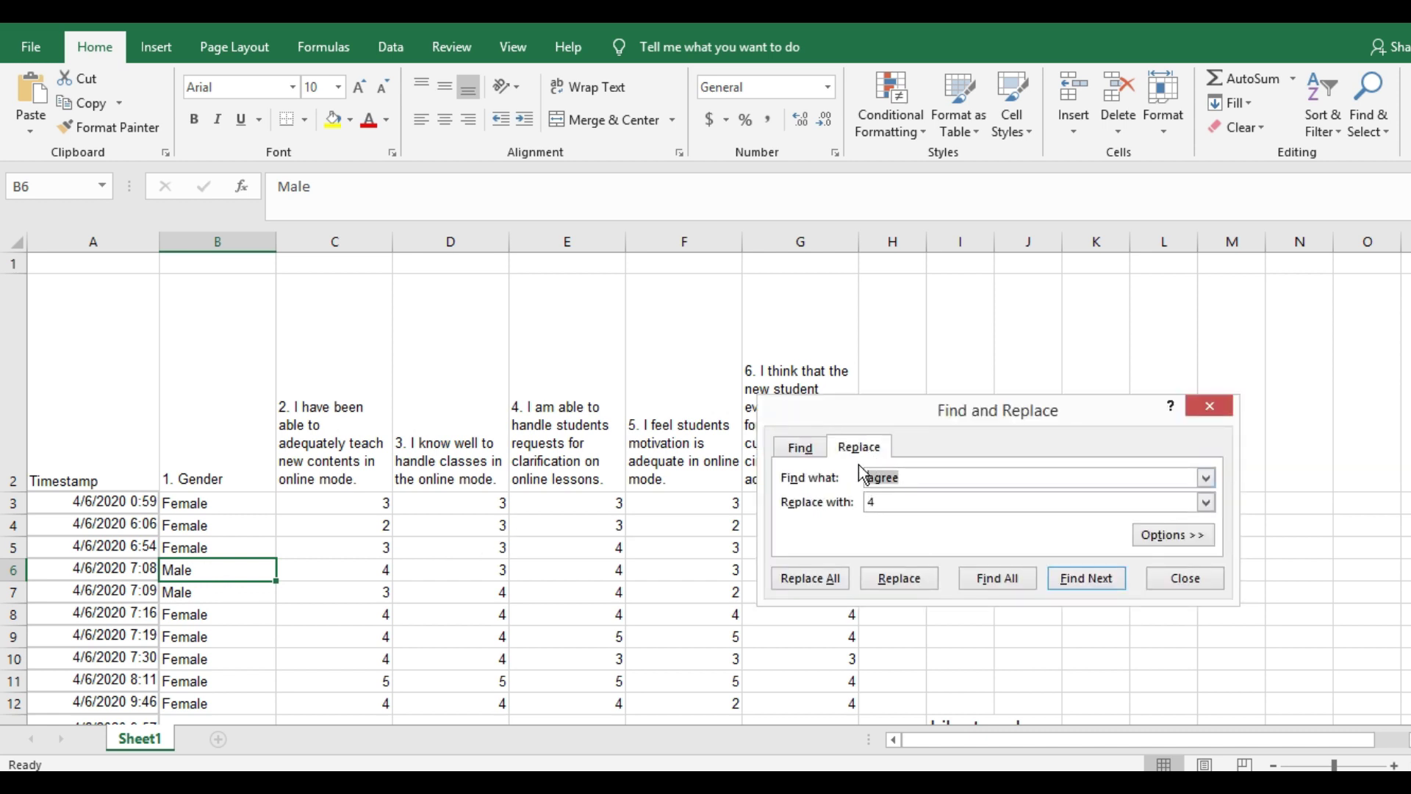
{"action": "type", "text": "Female"}
{"action": "left_click", "coordinate": [867, 503]}
{"action": "left_click", "coordinate": [870, 503]}
{"action": "type", "text": "4"}
{"action": "type", "text": "2"}
{"action": "left_click", "coordinate": [813, 579]}
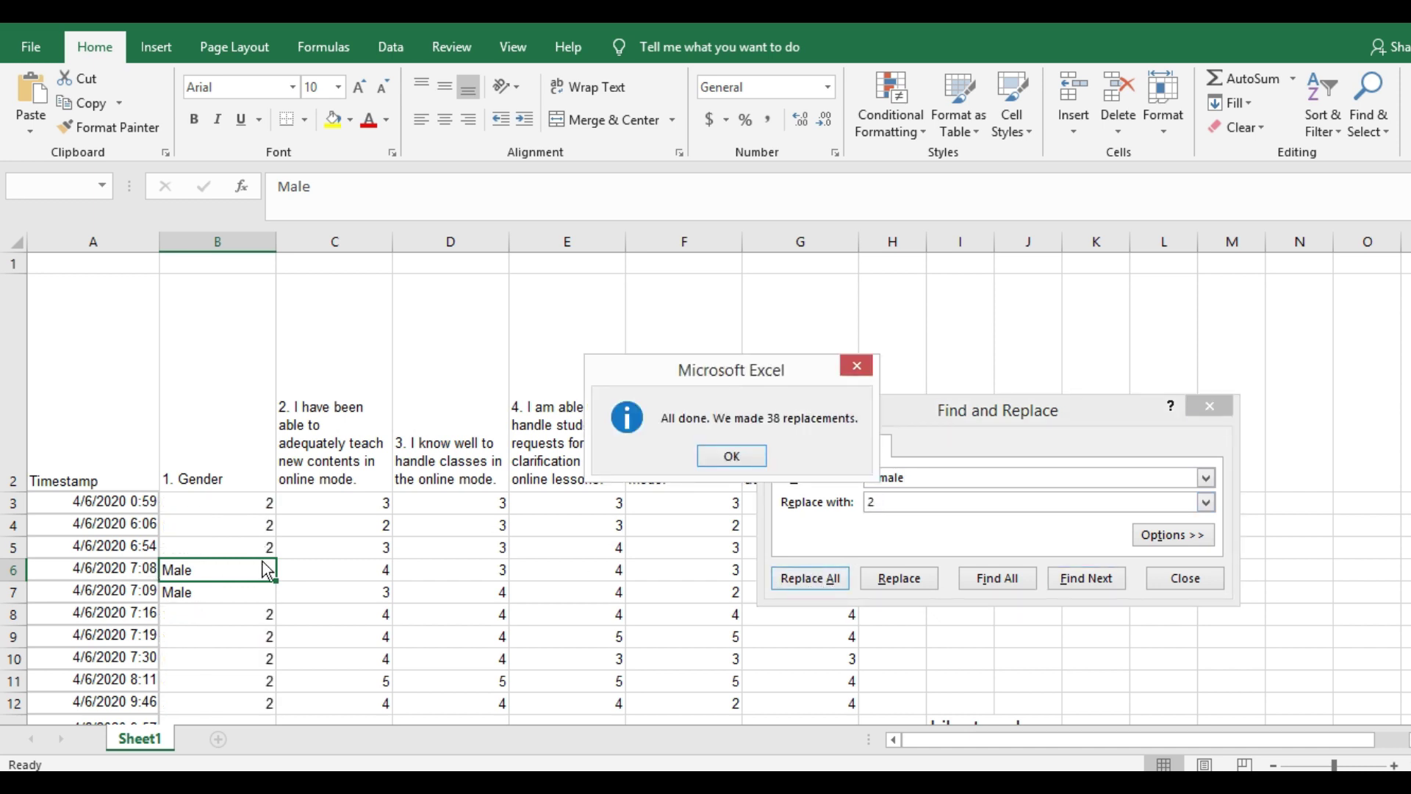
{"action": "left_click", "coordinate": [731, 456]}
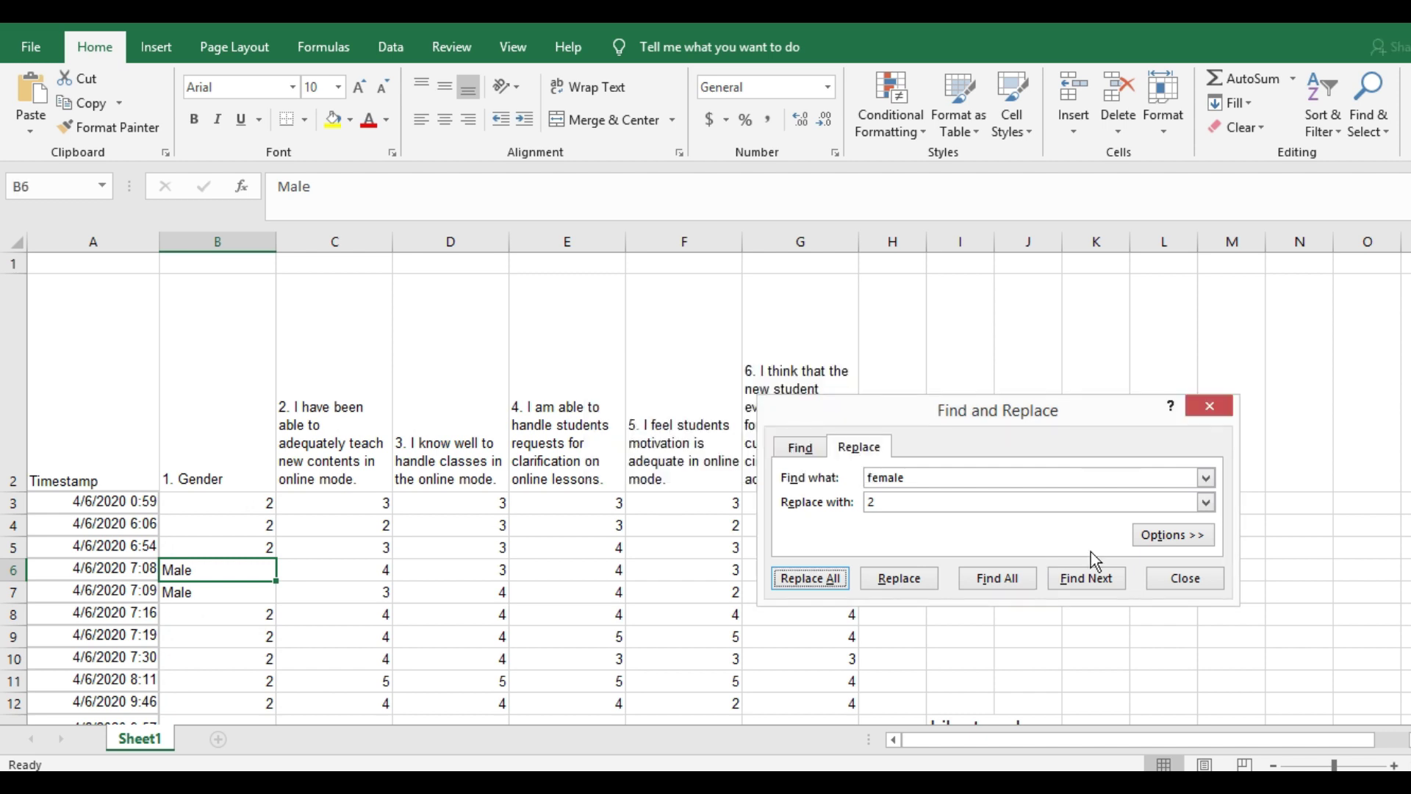
- Replace every "male" in the Gender column with the code 1, close Find and Replace and check the coded rows
{"action": "left_click", "coordinate": [883, 479]}
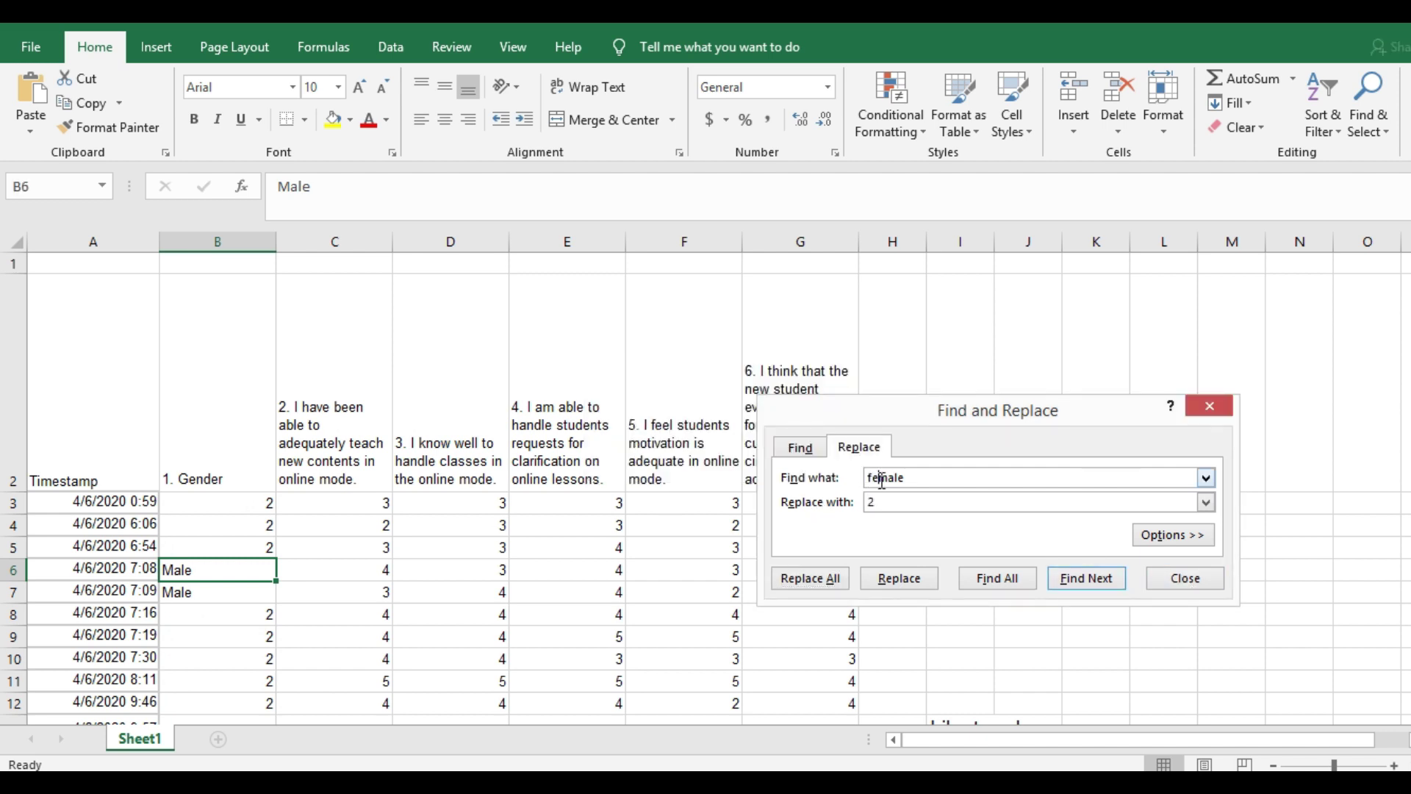
{"action": "key", "text": "BackSpace"}
{"action": "key", "text": "BackSpace"}
{"action": "key", "text": "Tab"}
{"action": "type", "text": "1"}
{"action": "key", "text": "BackSpace"}
{"action": "type", "text": "2"}
{"action": "key", "text": "BackSpace"}
{"action": "type", "text": "1"}
{"action": "left_click", "coordinate": [803, 580]}
{"action": "left_click", "coordinate": [734, 458]}
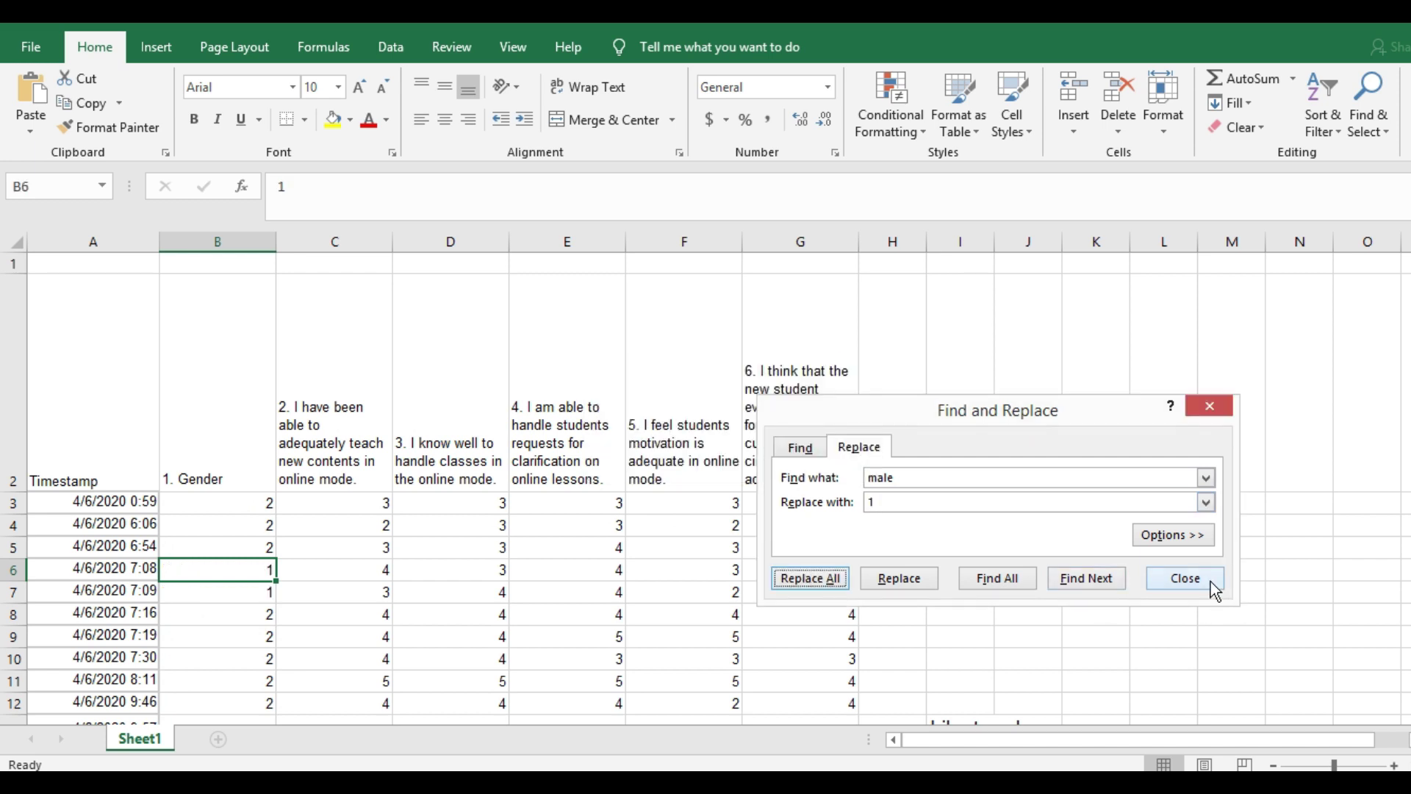
{"action": "left_click", "coordinate": [1215, 590]}
{"action": "scroll", "coordinate": [635, 580], "scroll_direction": "down", "scroll_amount": 7}
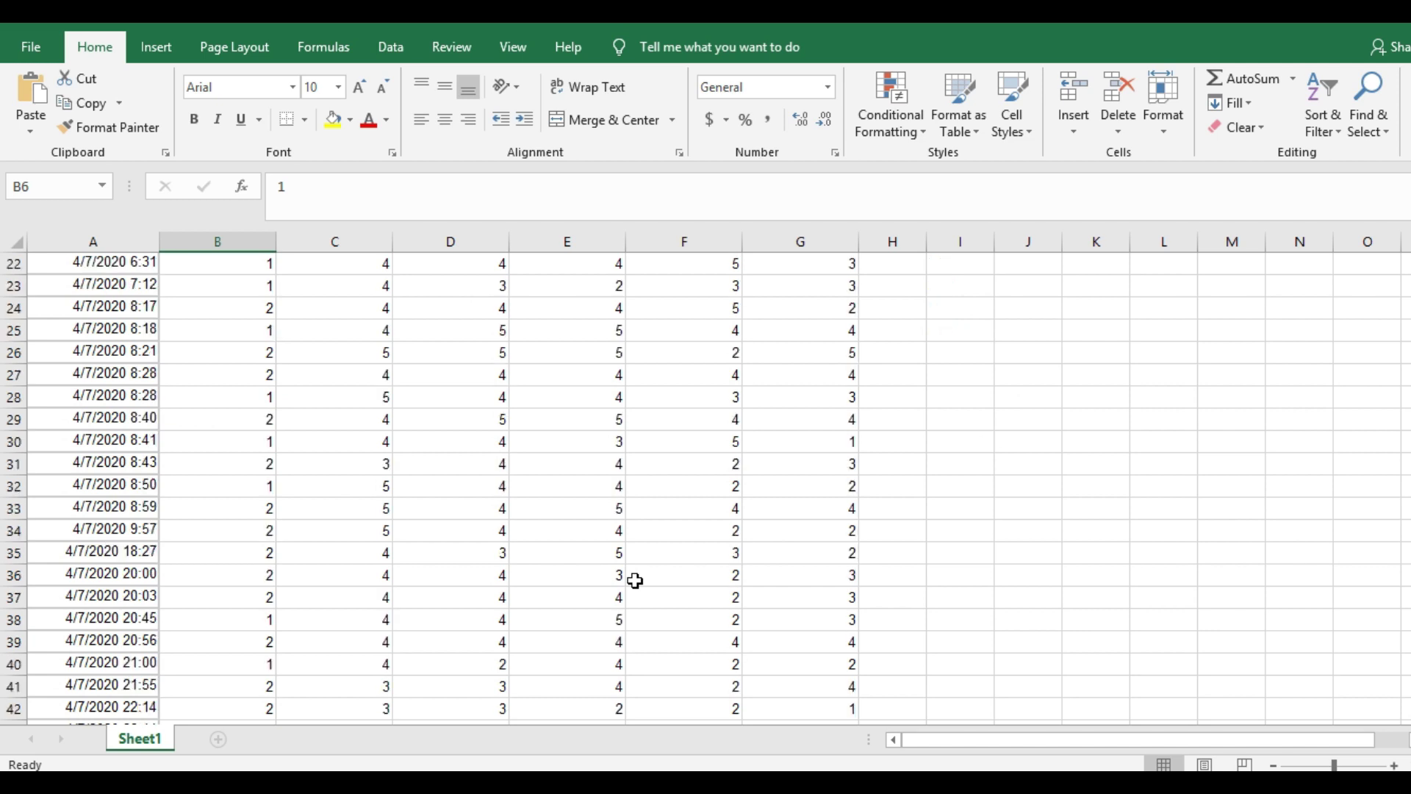
{"action": "scroll", "coordinate": [636, 581], "scroll_direction": "down", "scroll_amount": 5}
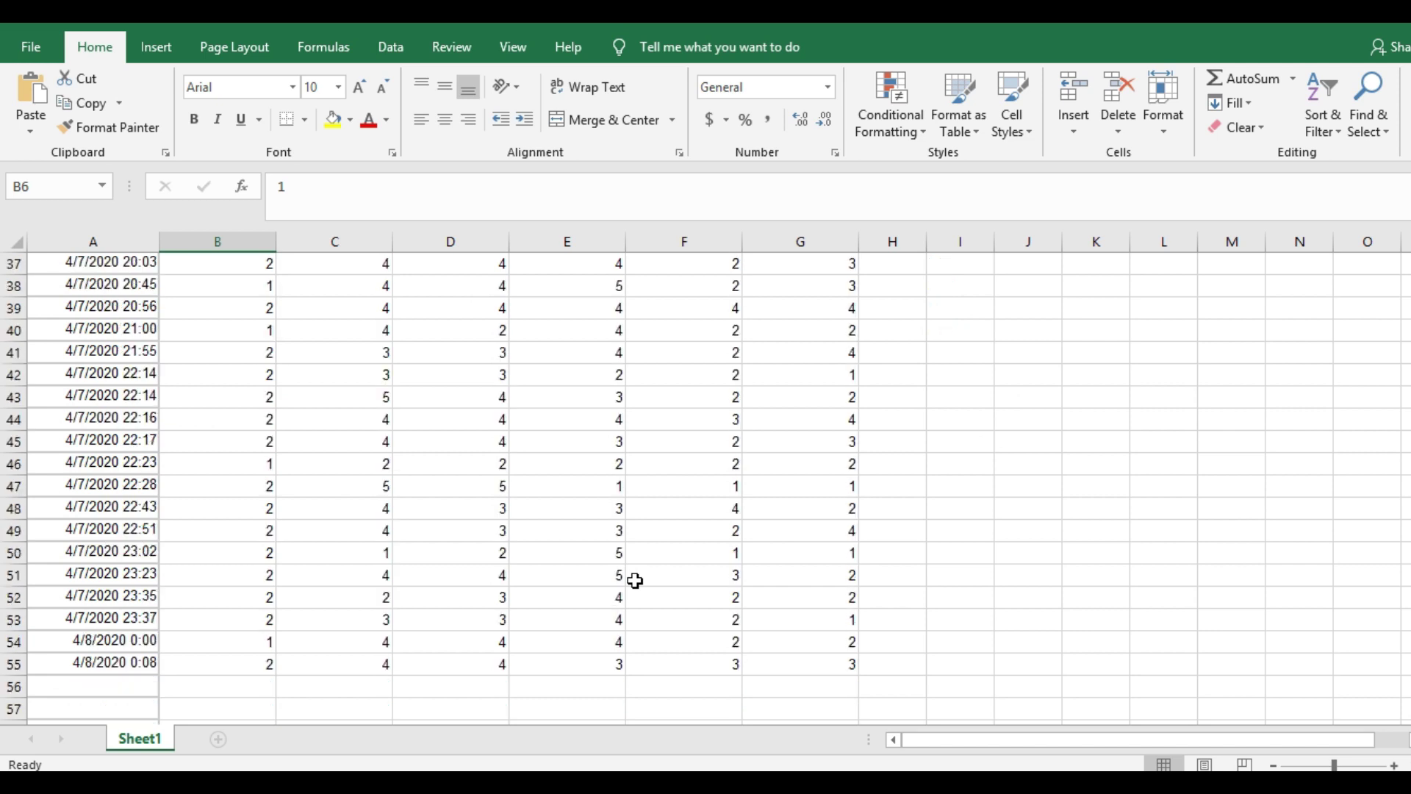
- Review the numeric codes in the Gender and question columns B to G against the Likert scale list in column I
{"action": "scroll", "coordinate": [636, 580], "scroll_direction": "up", "scroll_amount": 12}
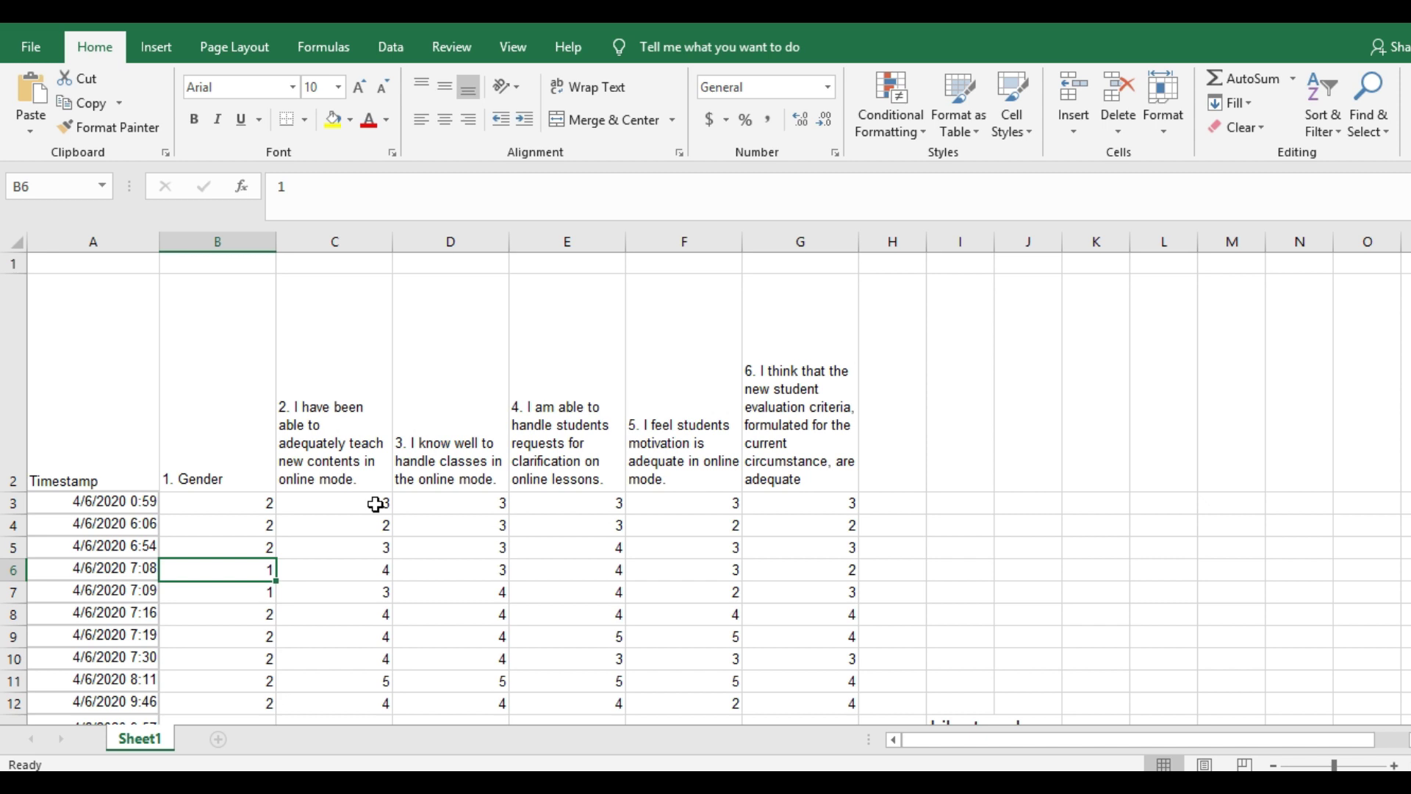
{"action": "left_click", "coordinate": [238, 529]}
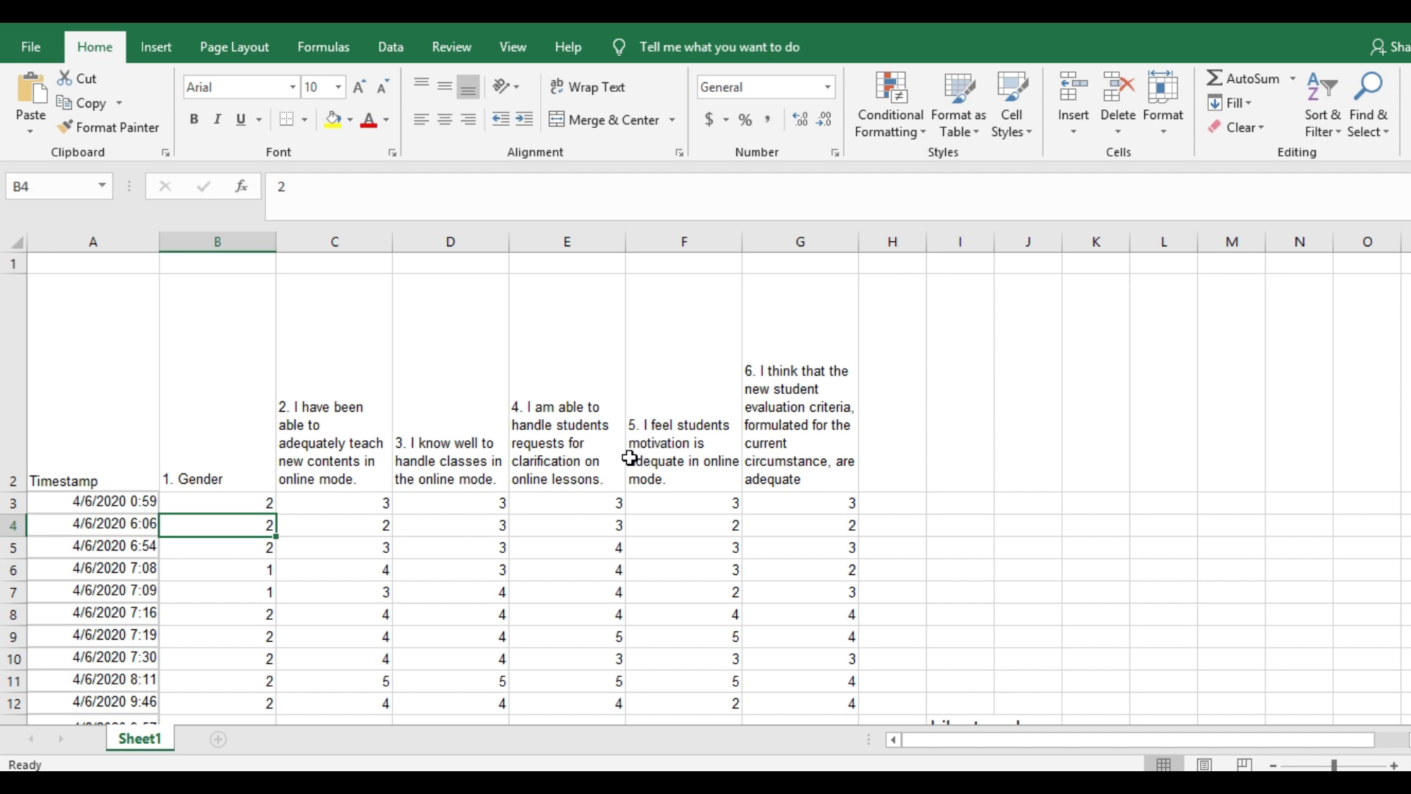
{"action": "left_click", "coordinate": [430, 588]}
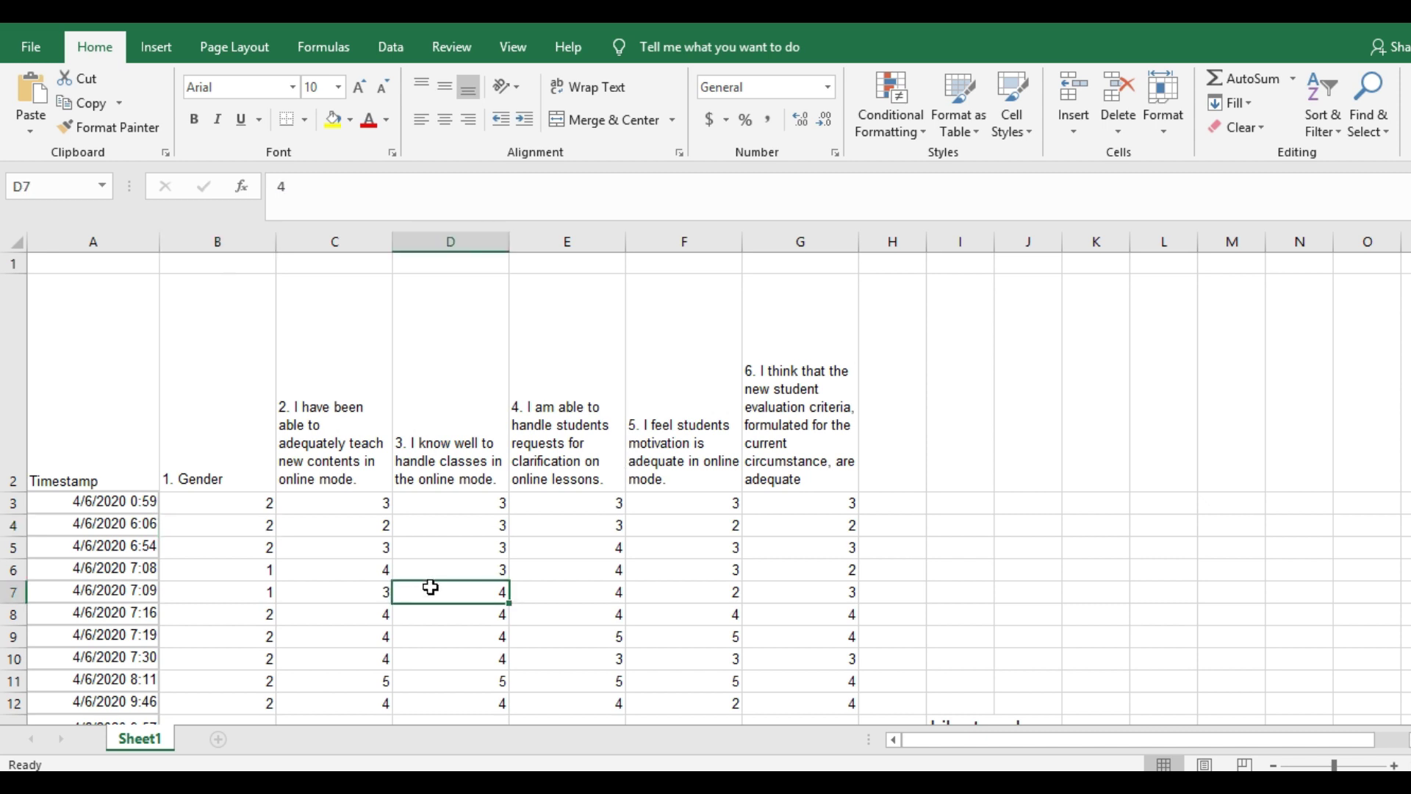
{"action": "scroll", "coordinate": [536, 613], "scroll_direction": "down", "scroll_amount": 2}
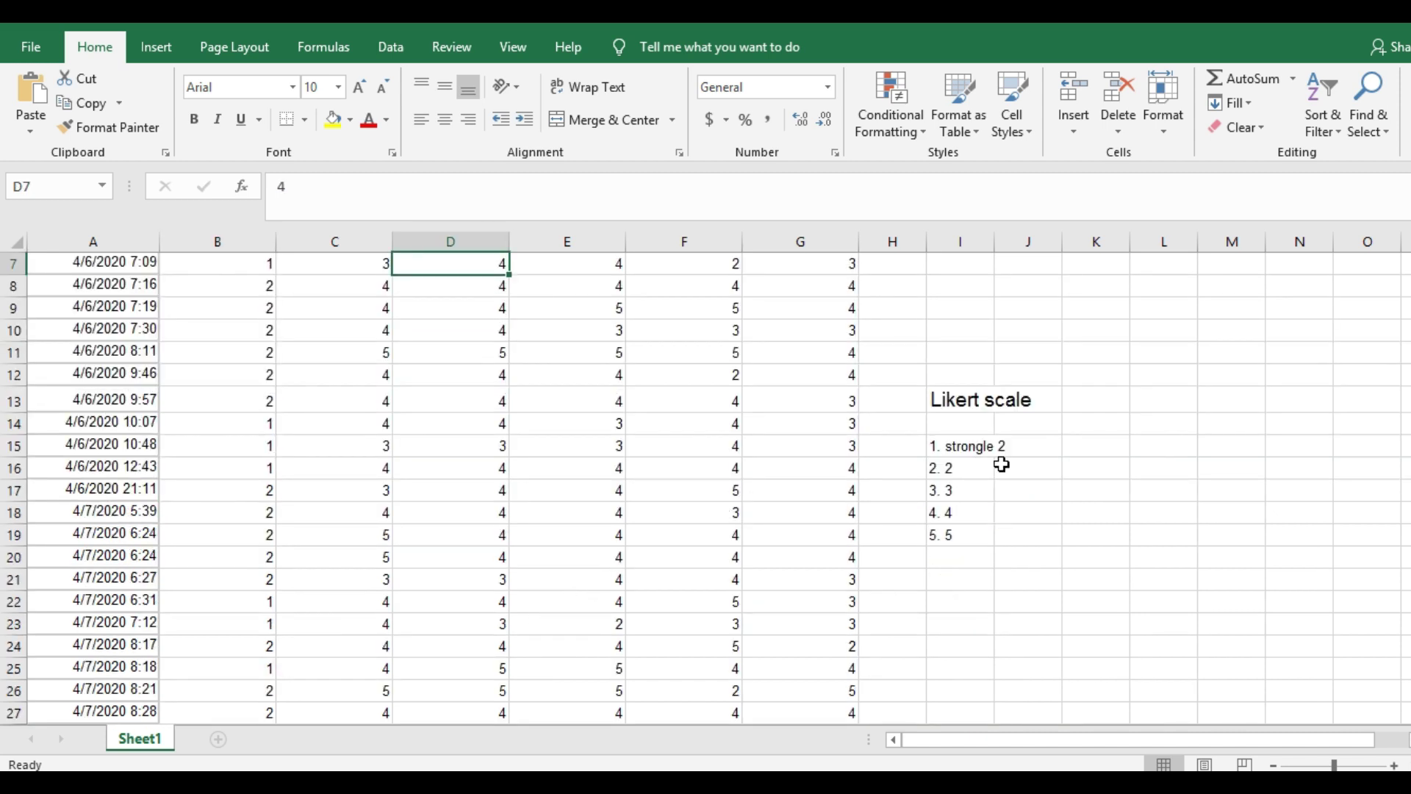
{"action": "left_click", "coordinate": [697, 484]}
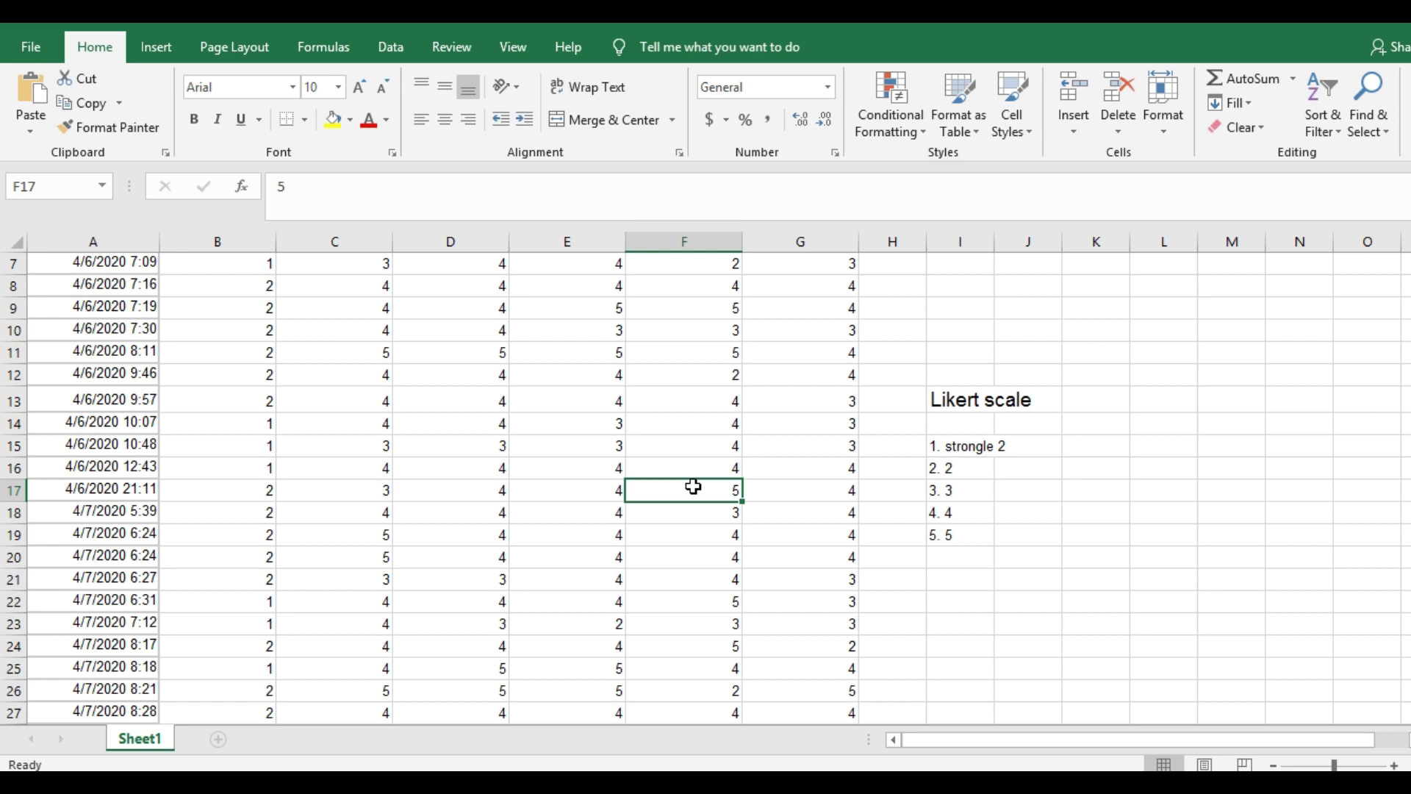
{"action": "left_click", "coordinate": [577, 521]}
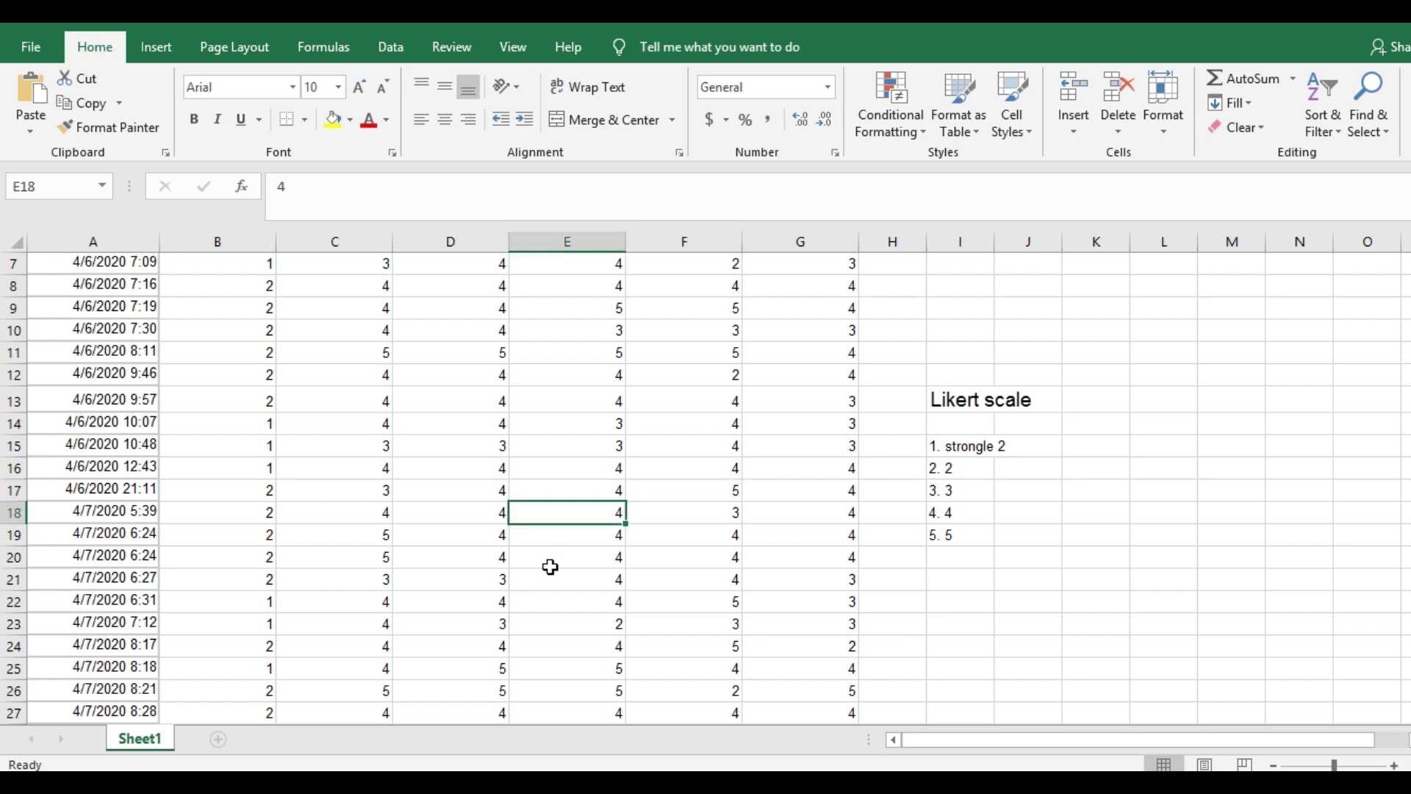
{"action": "scroll", "coordinate": [548, 579], "scroll_direction": "up", "scroll_amount": 2}
{"action": "scroll", "coordinate": [548, 580], "scroll_direction": "down", "scroll_amount": 1}
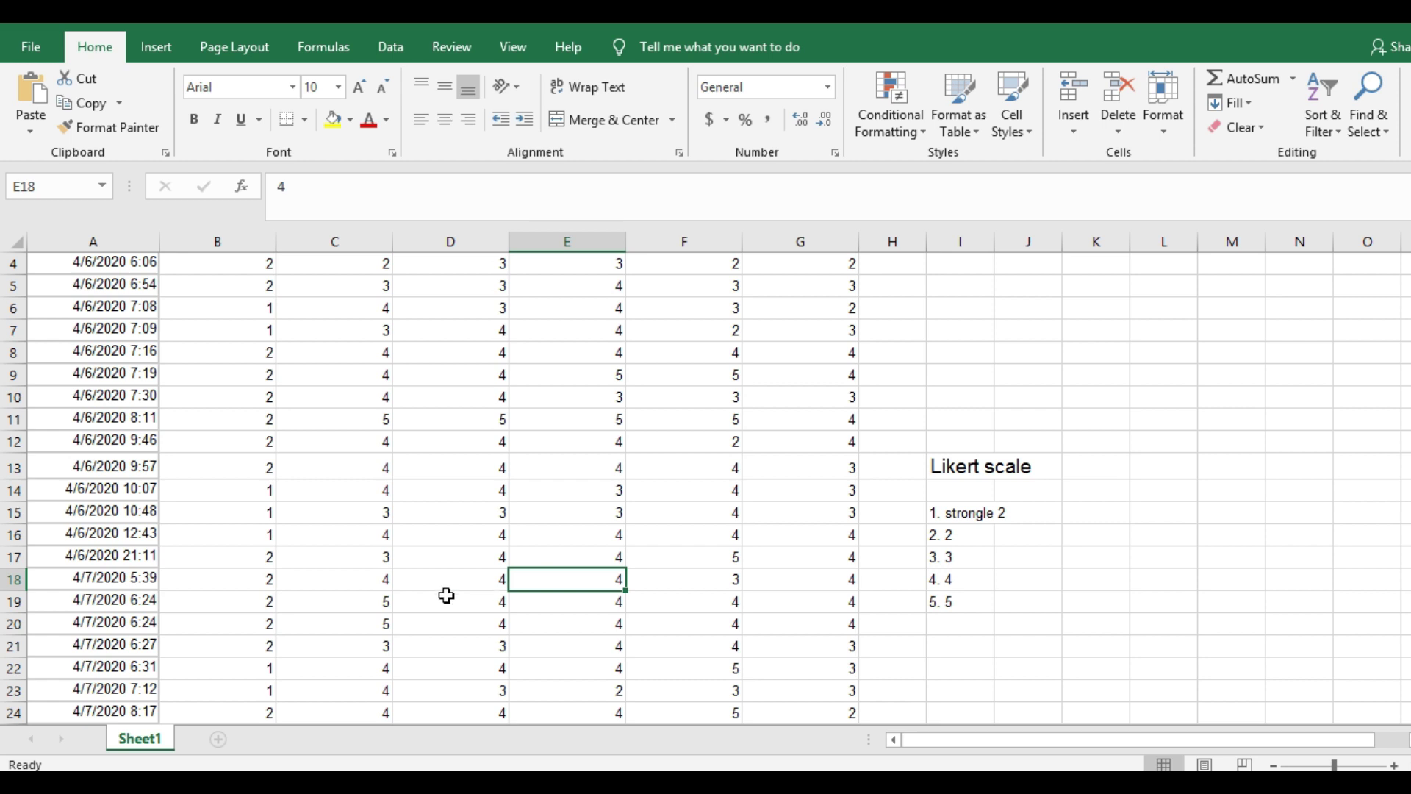
{"action": "left_click", "coordinate": [446, 572]}
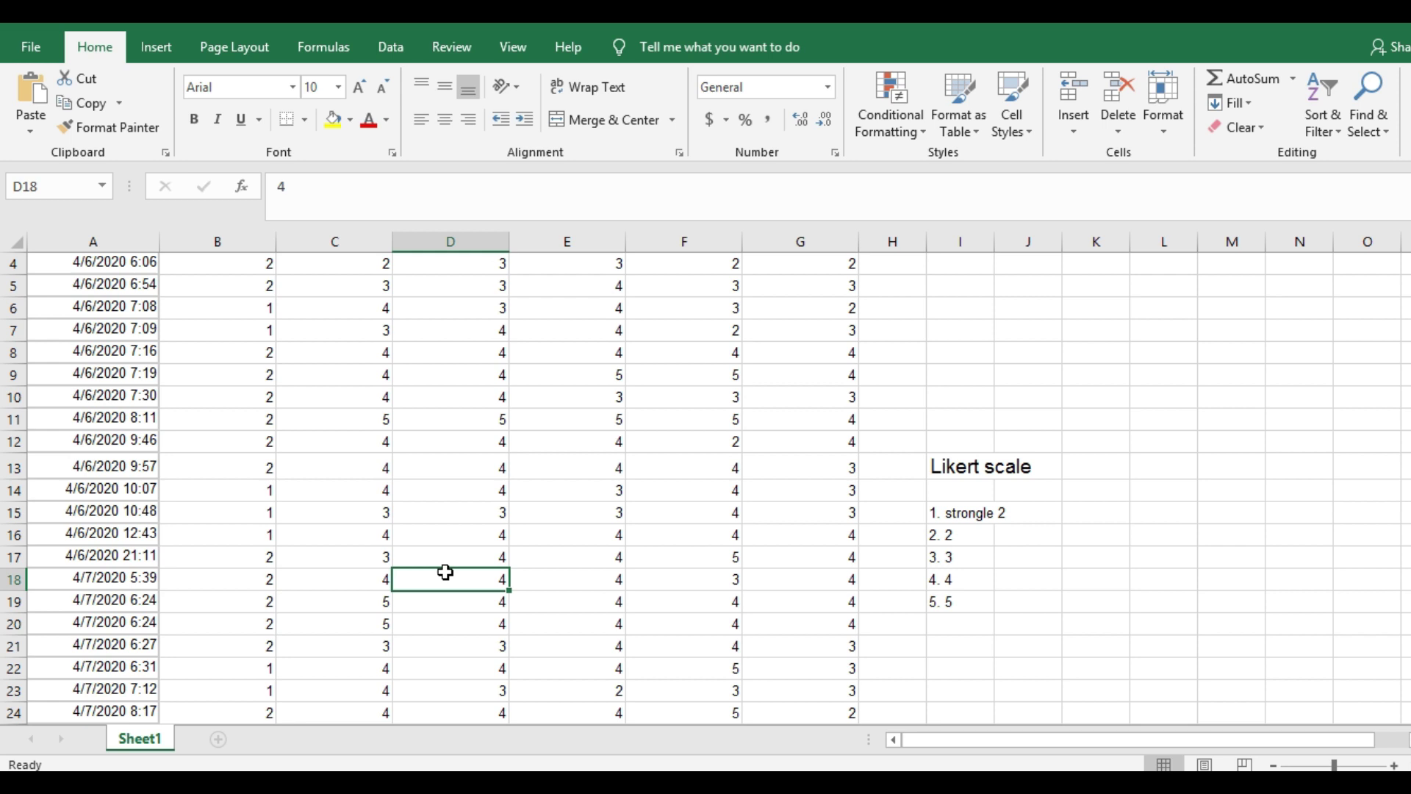
{"action": "left_click", "coordinate": [356, 492]}
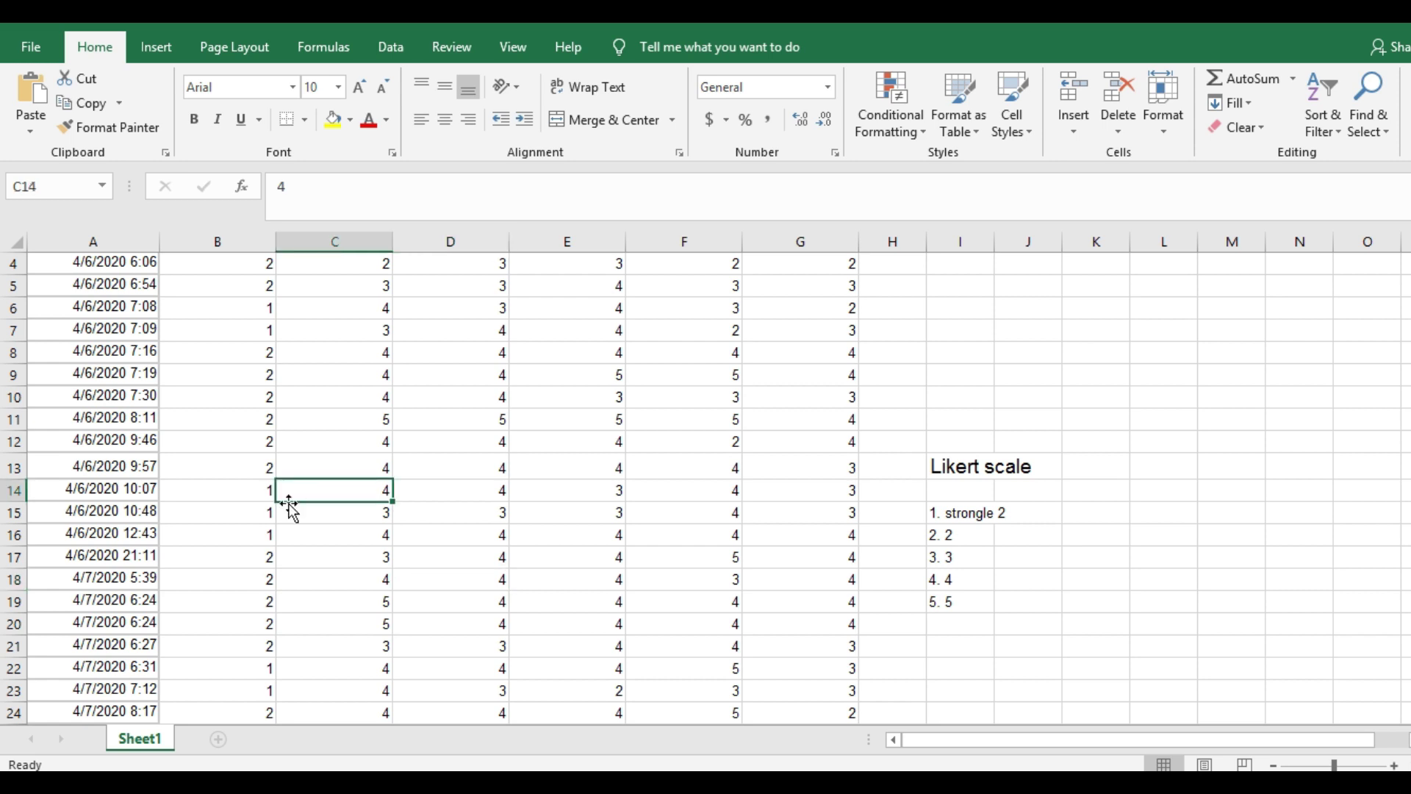
{"action": "scroll", "coordinate": [331, 555], "scroll_direction": "up", "scroll_amount": 1}
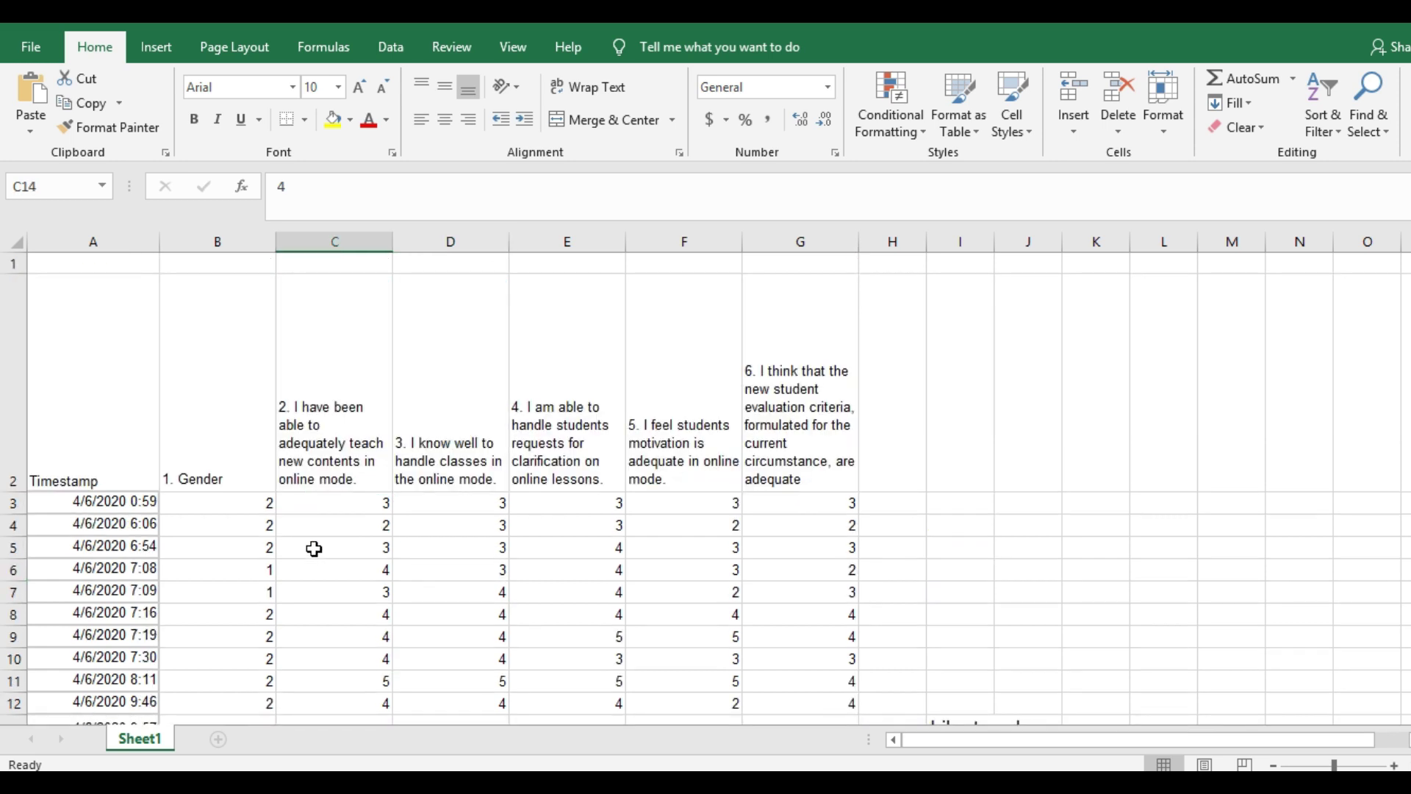
{"action": "left_click", "coordinate": [279, 526]}
{"action": "left_click", "coordinate": [438, 566]}
{"action": "left_click", "coordinate": [470, 616]}
{"action": "left_click", "coordinate": [687, 661]}
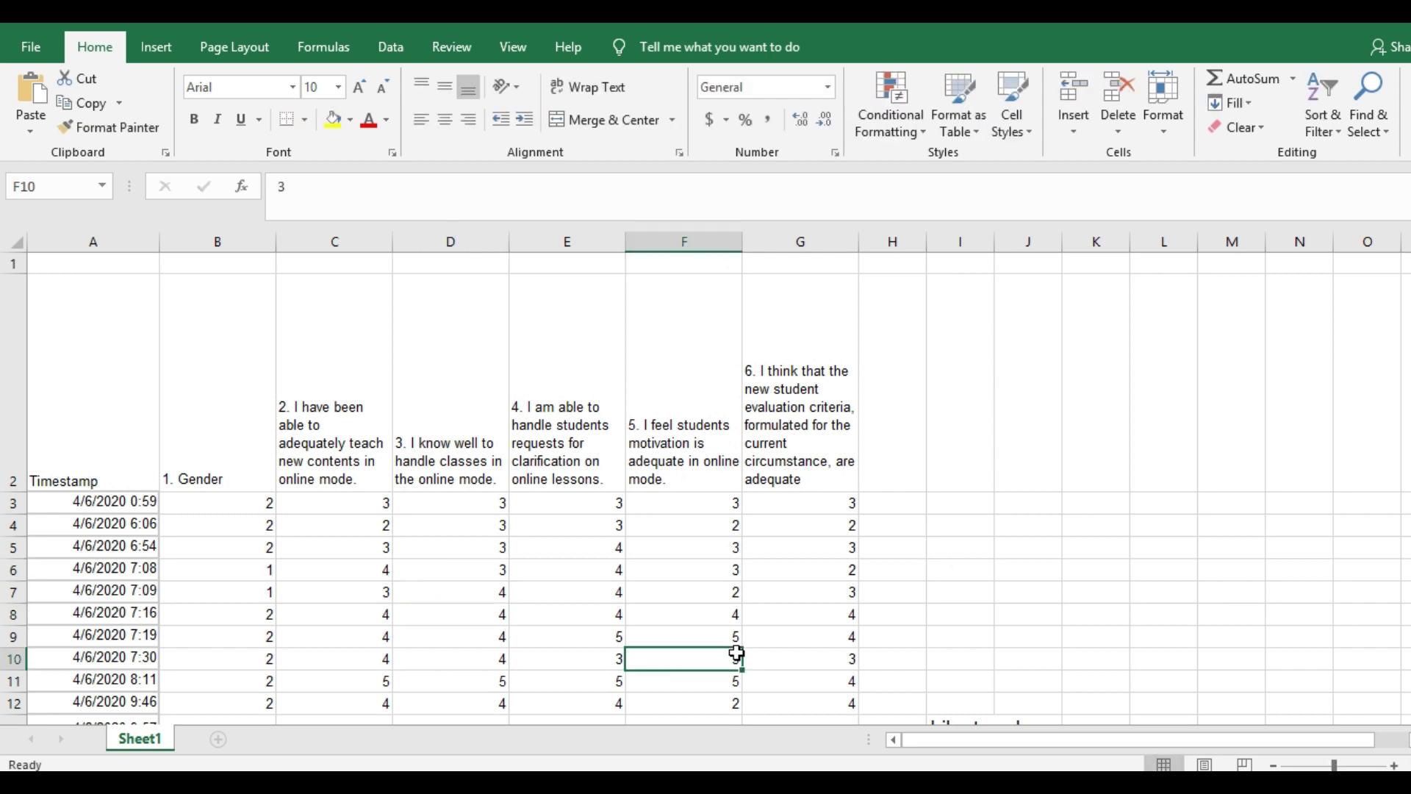
{"action": "left_click", "coordinate": [774, 652]}
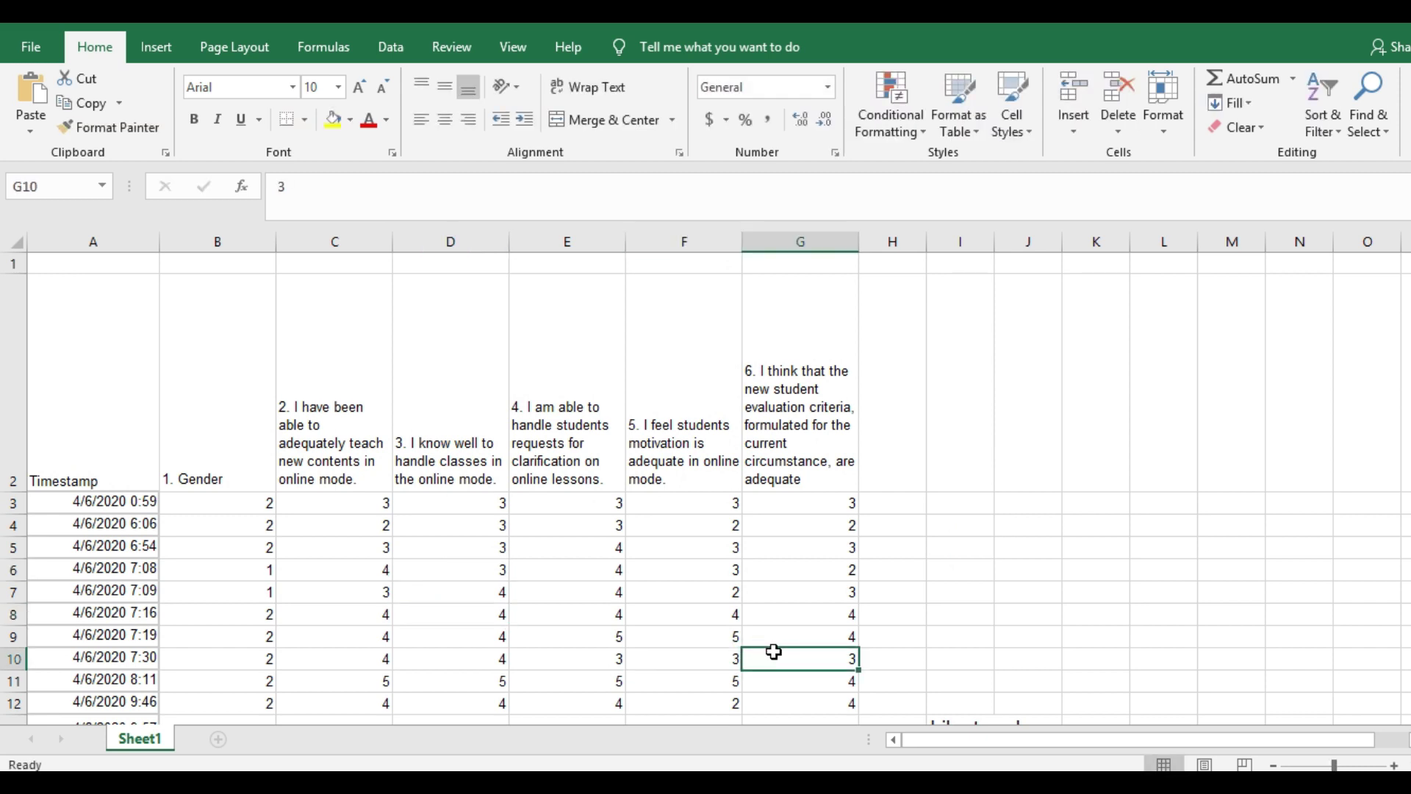